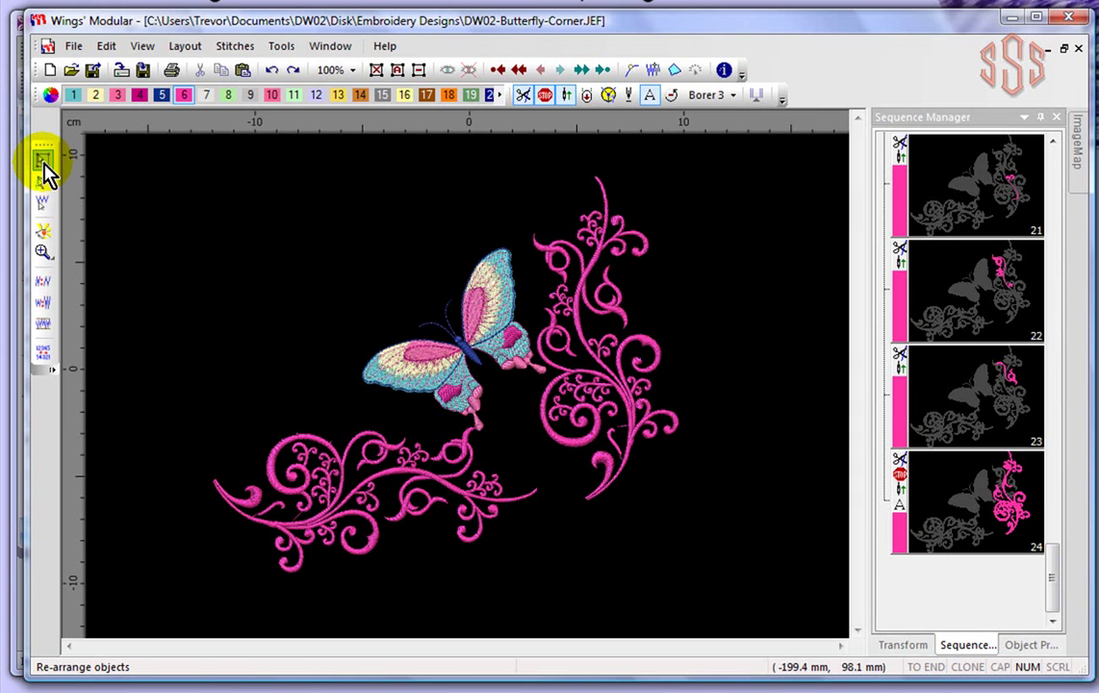
# - Select the large pink flourish beside the butterfly and move it into the empty area on the design's right
pyautogui.click(43, 161)
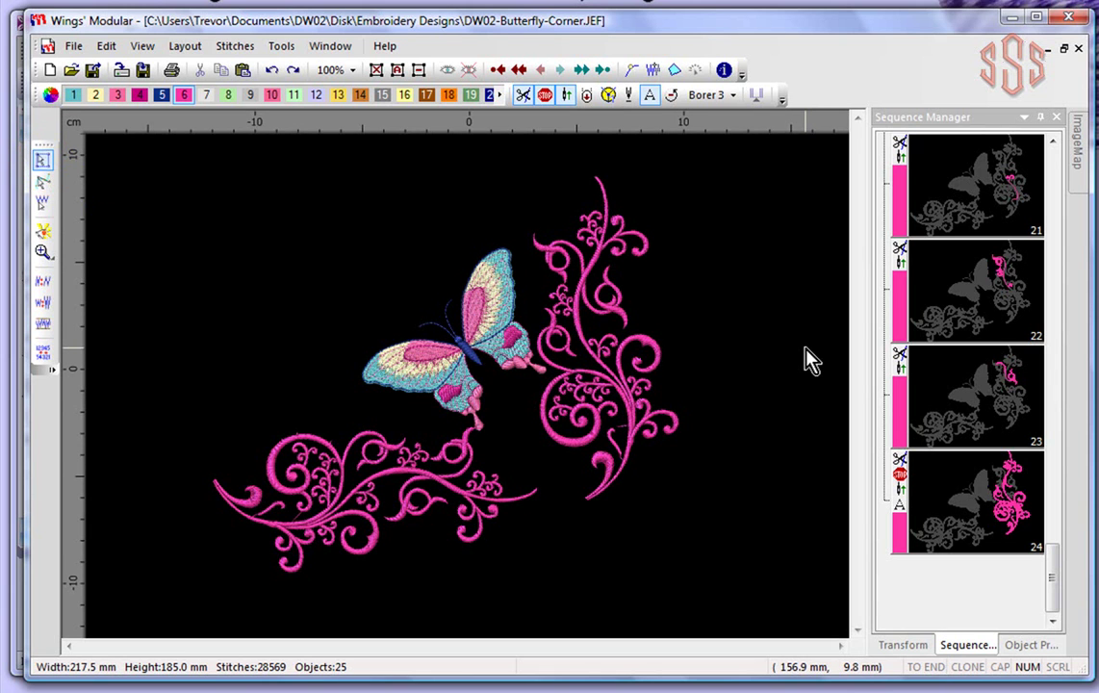
pyautogui.click(651, 344)
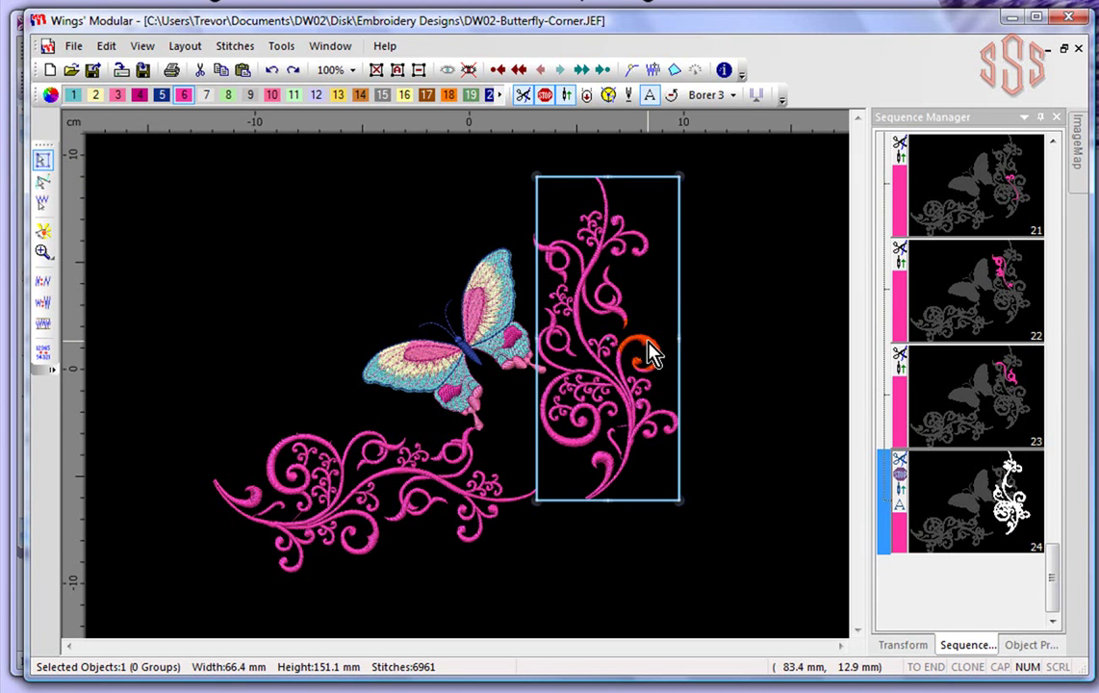
pyautogui.moveTo(647, 343); pyautogui.dragTo(779, 363)
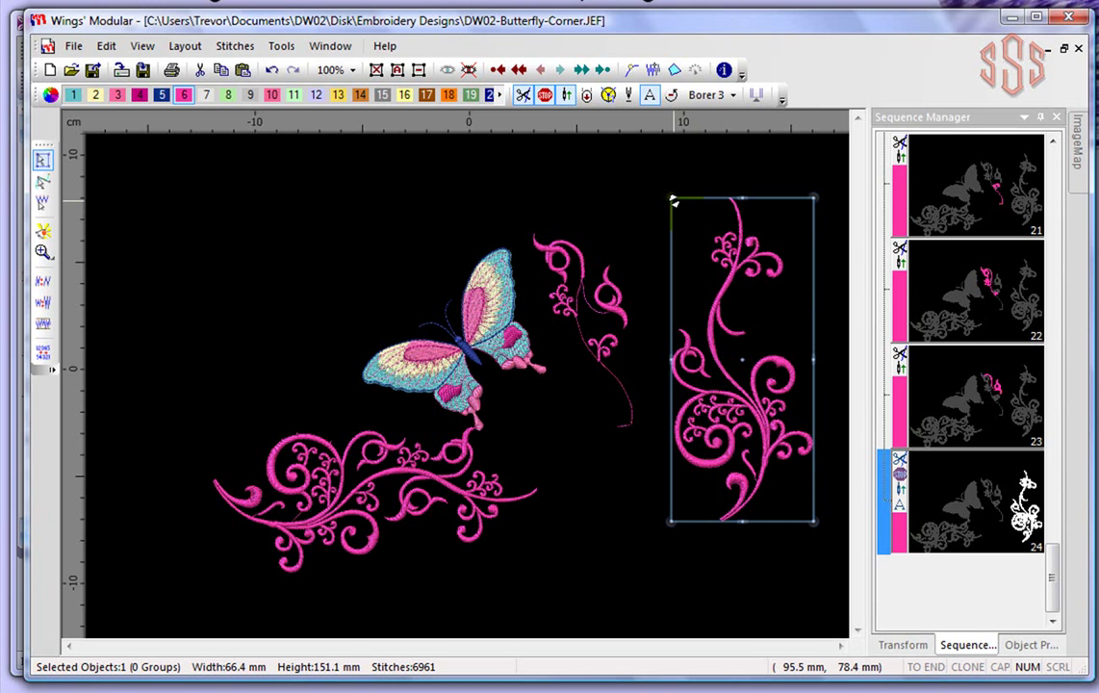
# - Shrink the flourish to about 35.0 × 79.6 mm and move it back closer to the butterfly
pyautogui.moveTo(674, 201); pyautogui.dragTo(748, 355)
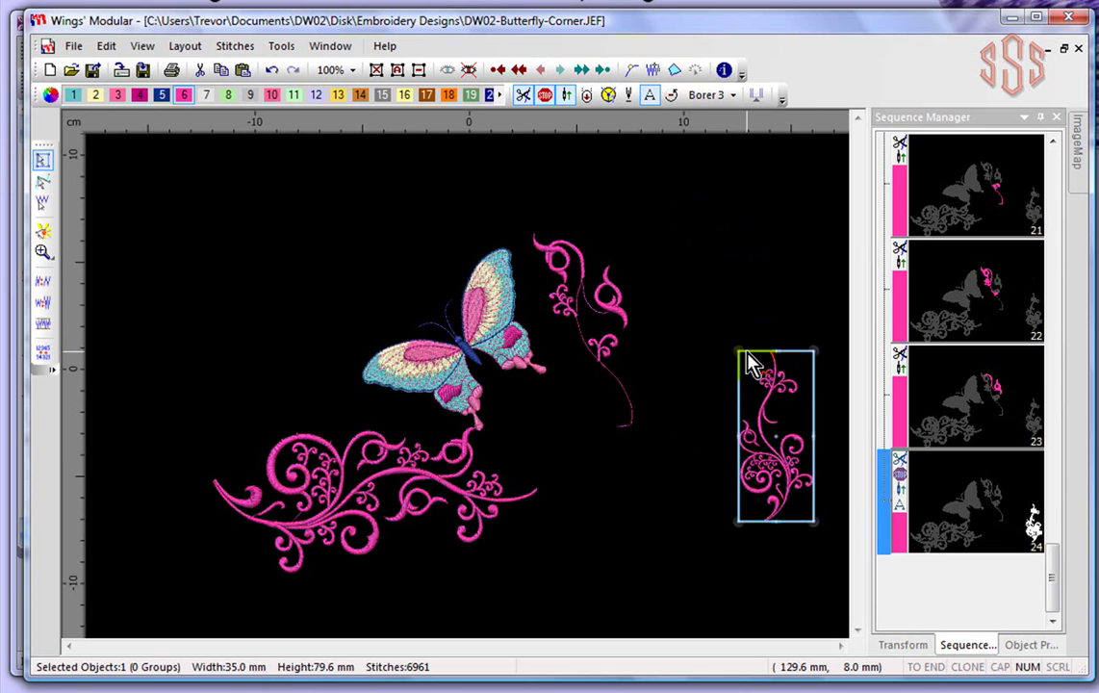
pyautogui.moveTo(791, 456); pyautogui.dragTo(713, 388)
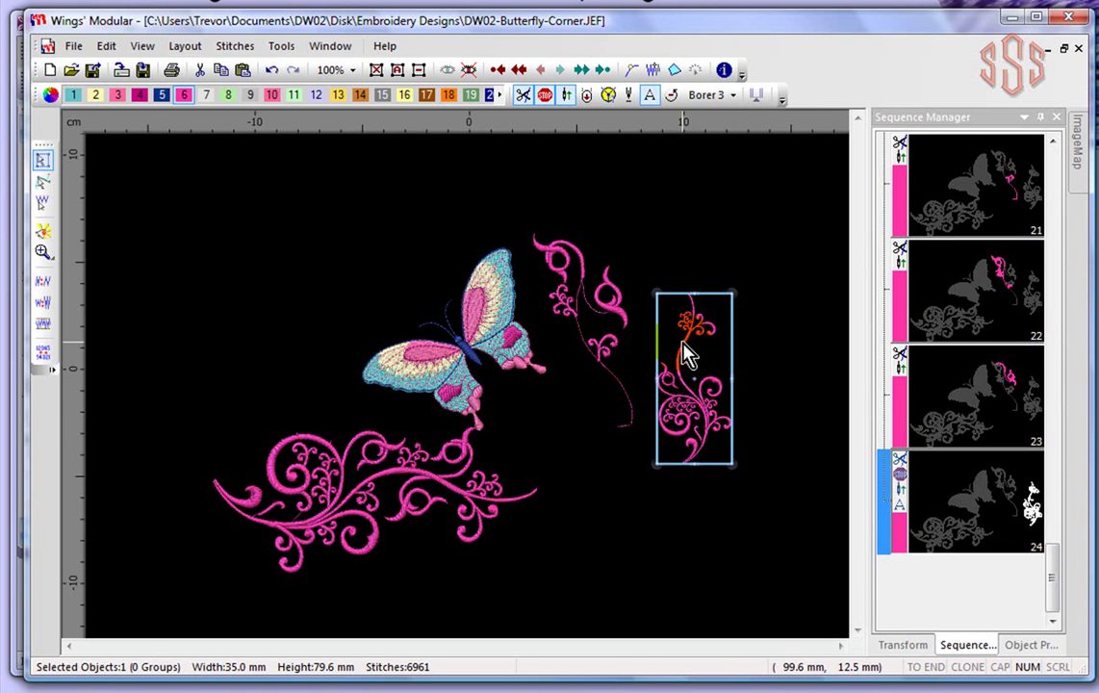
# - Inspect the shrunken flourish's stitches up close, apply AutoDensity to it, and undo that change
pyautogui.scroll(4, 685, 352)
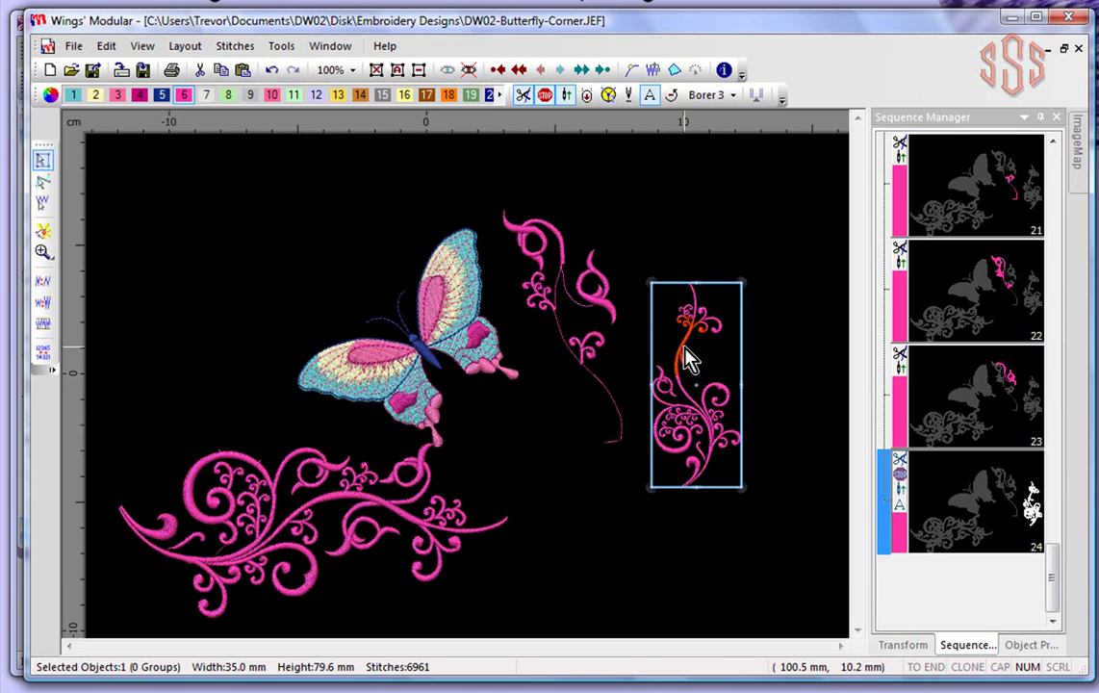
pyautogui.scroll(3, 686, 358)
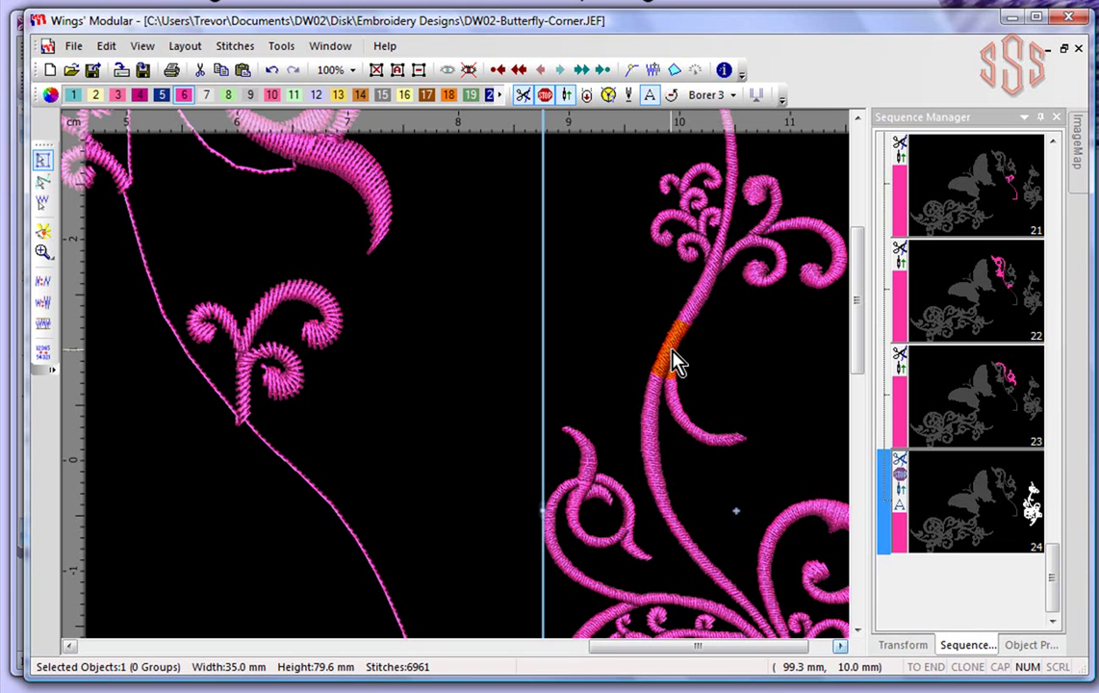
pyautogui.scroll(-2, 676, 348)
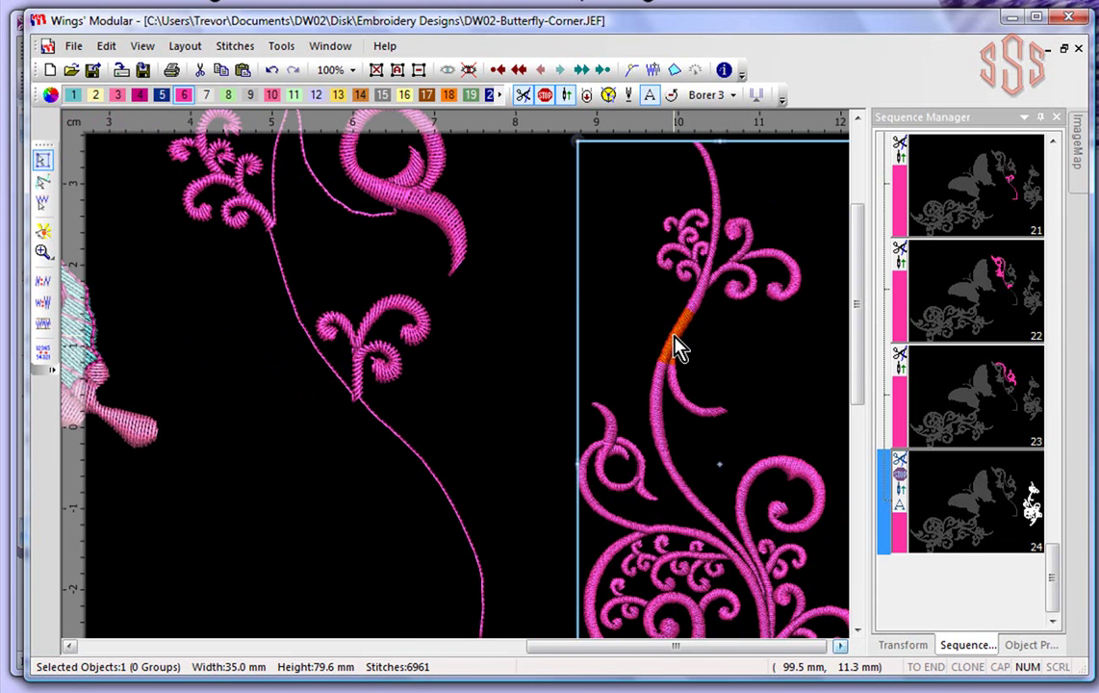
pyautogui.click(236, 48)
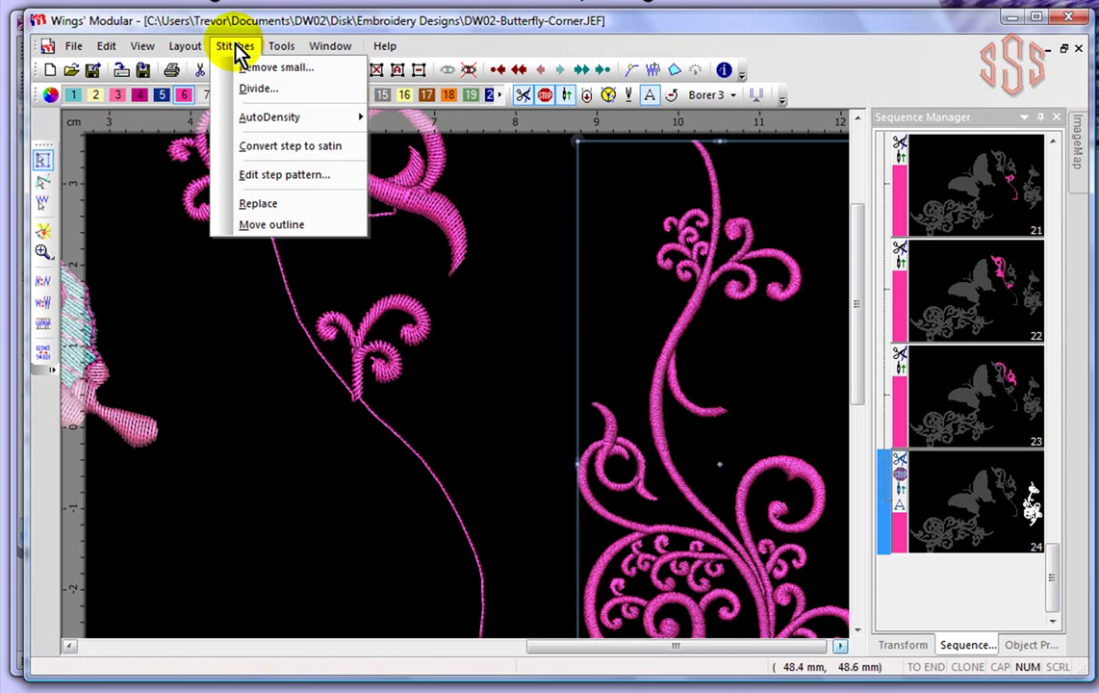
pyautogui.moveTo(265, 128)
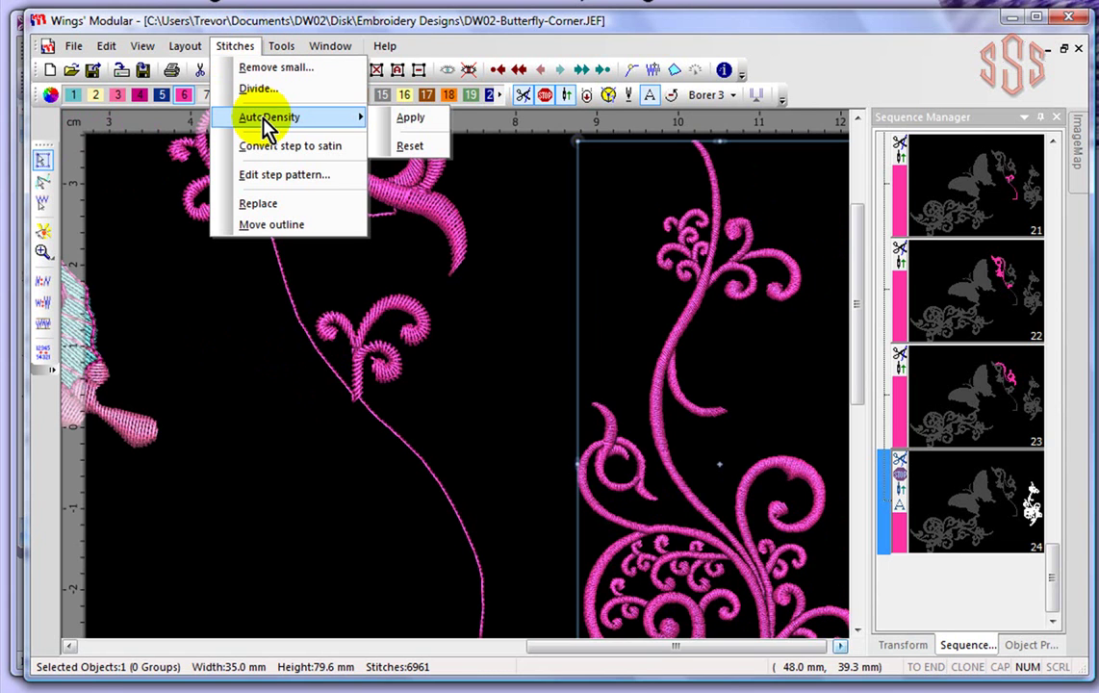
pyautogui.click(414, 121)
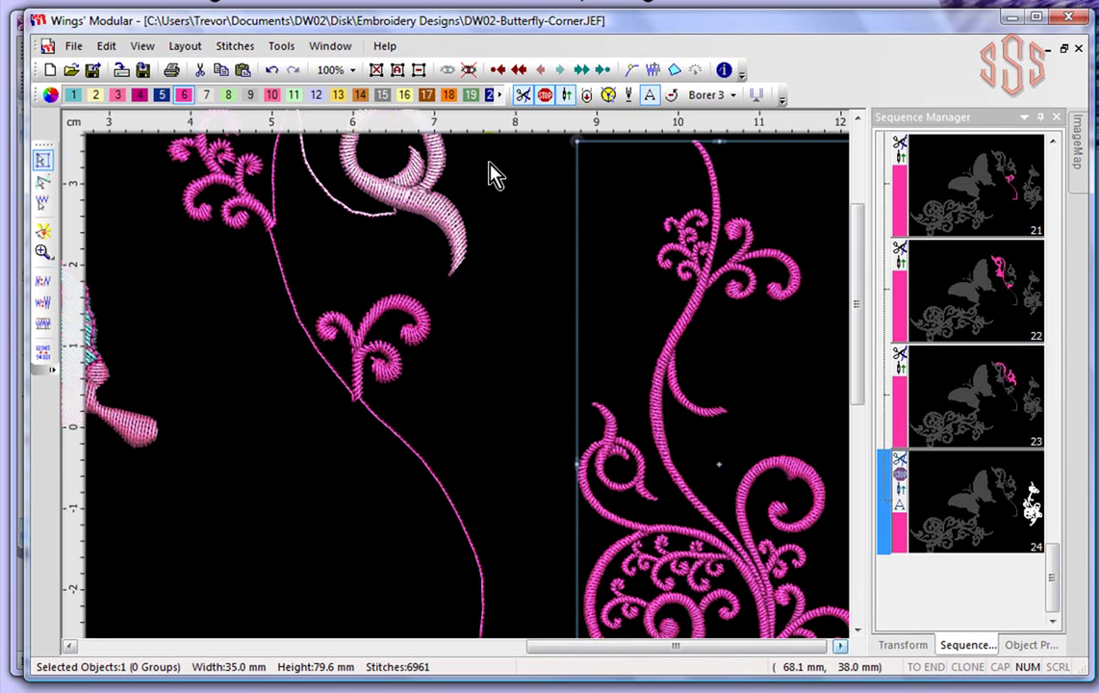
pyautogui.click(271, 70)
# - Apply AutoDensity to the selected flourish to adjust its stitches to the reduced size
pyautogui.scroll(3, 700, 344)
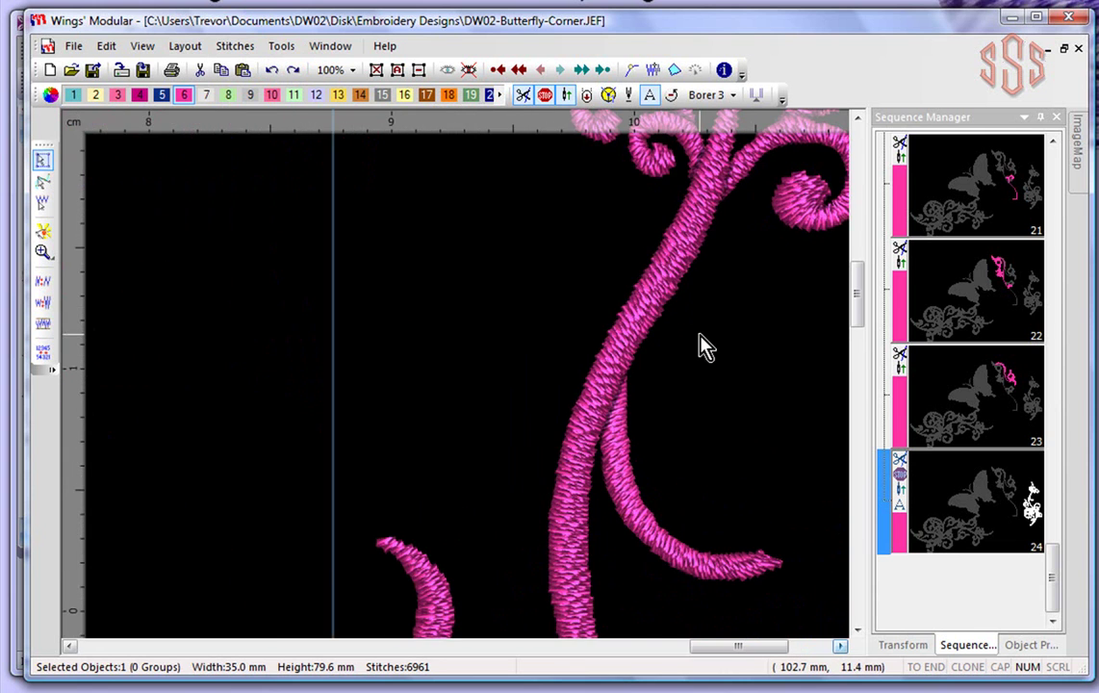
pyautogui.click(236, 47)
pyautogui.moveTo(272, 123)
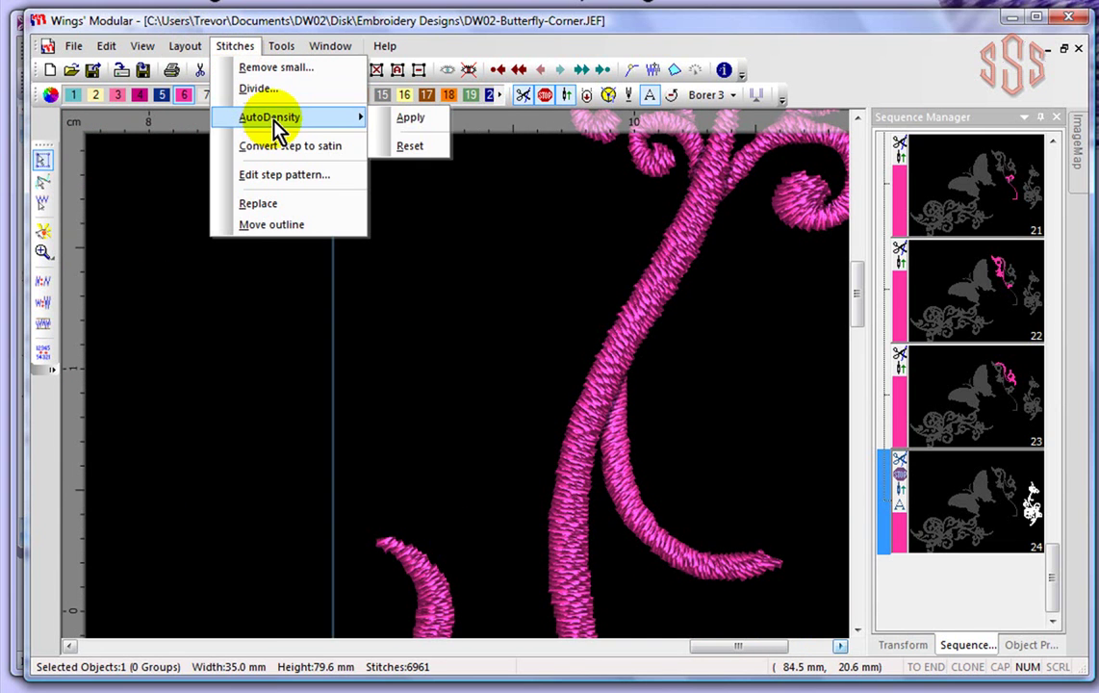
pyautogui.click(408, 122)
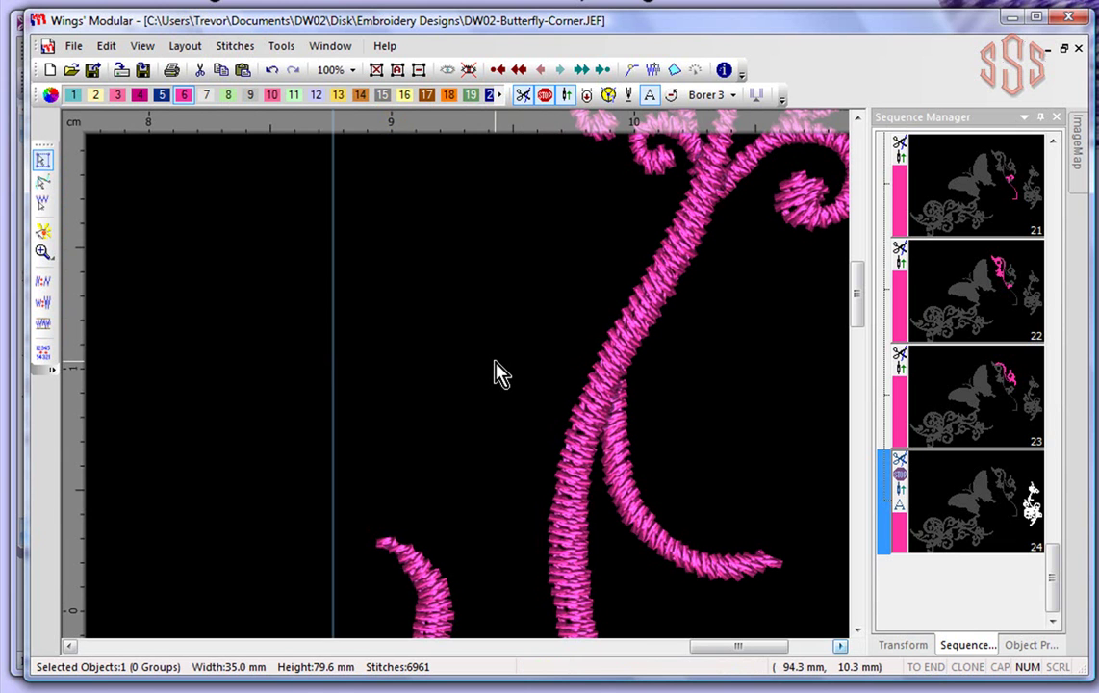
# - Enlarge the flourish to about 36.3 × 82.6 mm and stretch only its width to about 41.9 mm
pyautogui.scroll(-2, 495, 372)
pyautogui.scroll(-3, 496, 373)
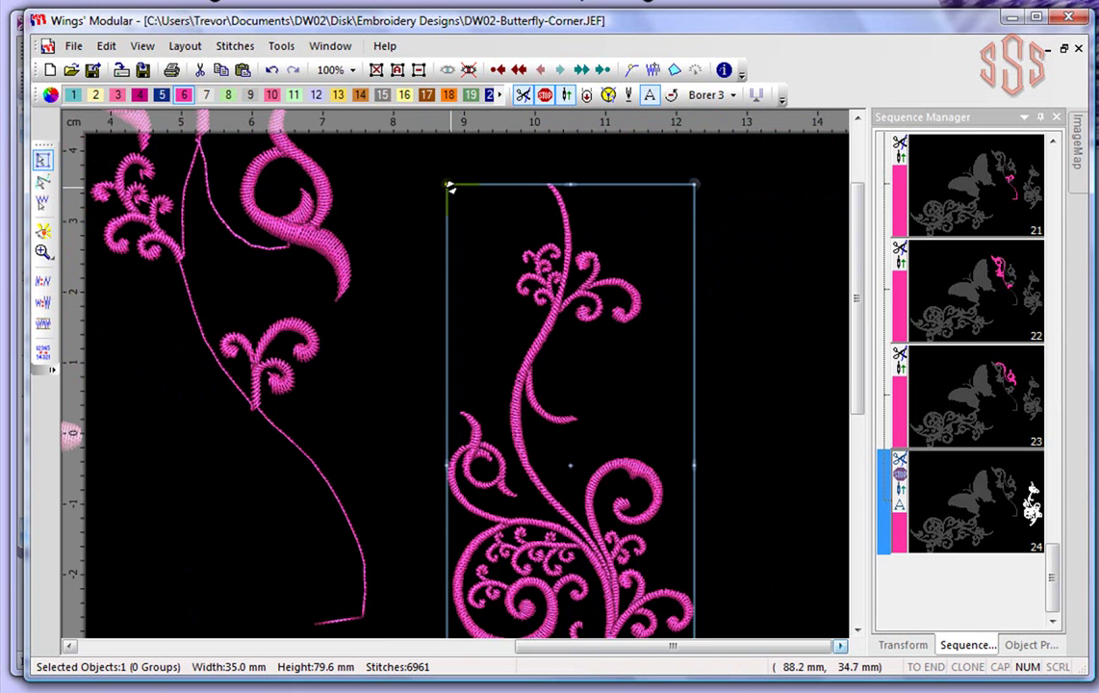
pyautogui.moveTo(450, 186); pyautogui.dragTo(434, 164)
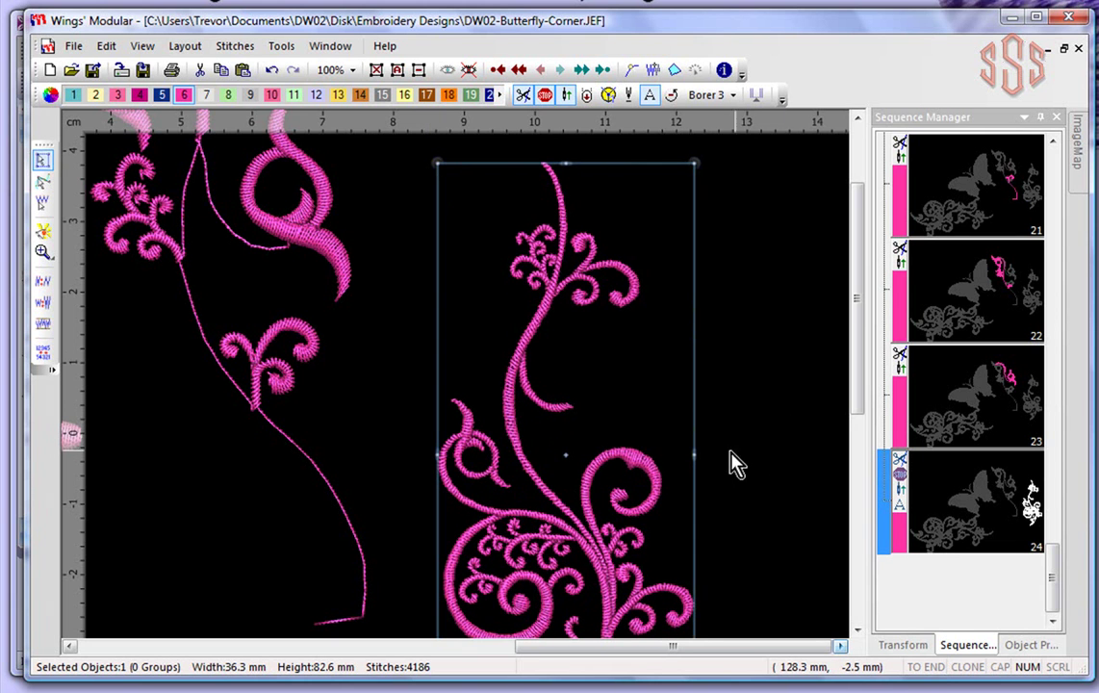
pyautogui.moveTo(694, 456); pyautogui.dragTo(734, 454)
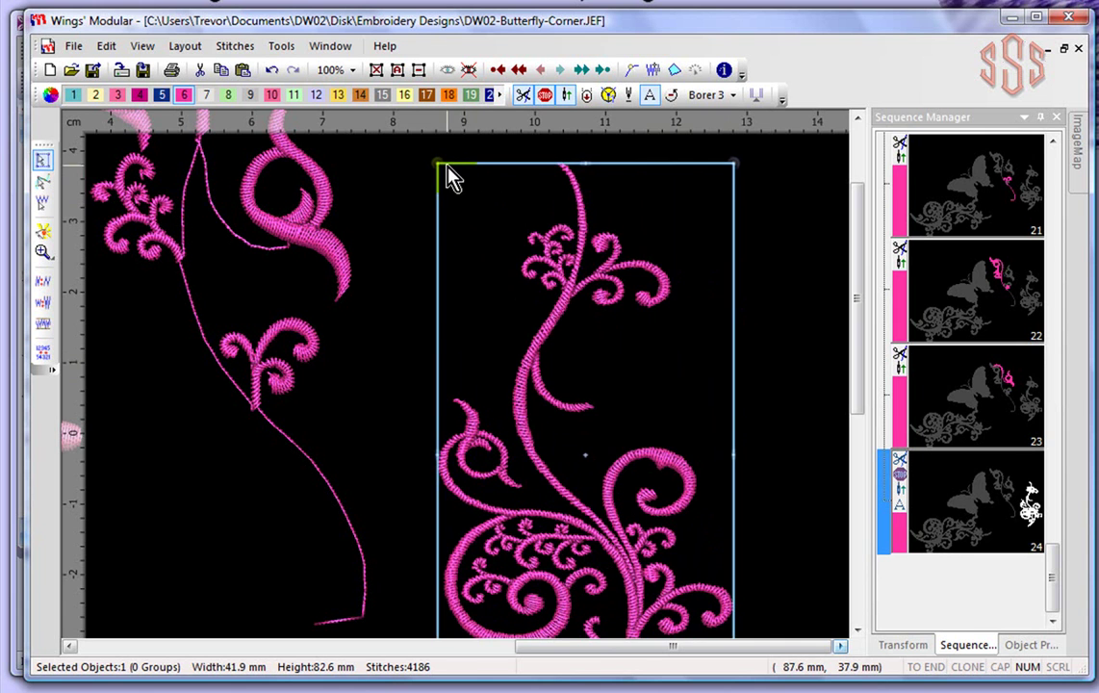
# - Put the flourish in rotation mode and rotate it slightly counterclockwise by its upper-left corner
pyautogui.scroll(1, 454, 179)
pyautogui.scroll(1, 458, 183)
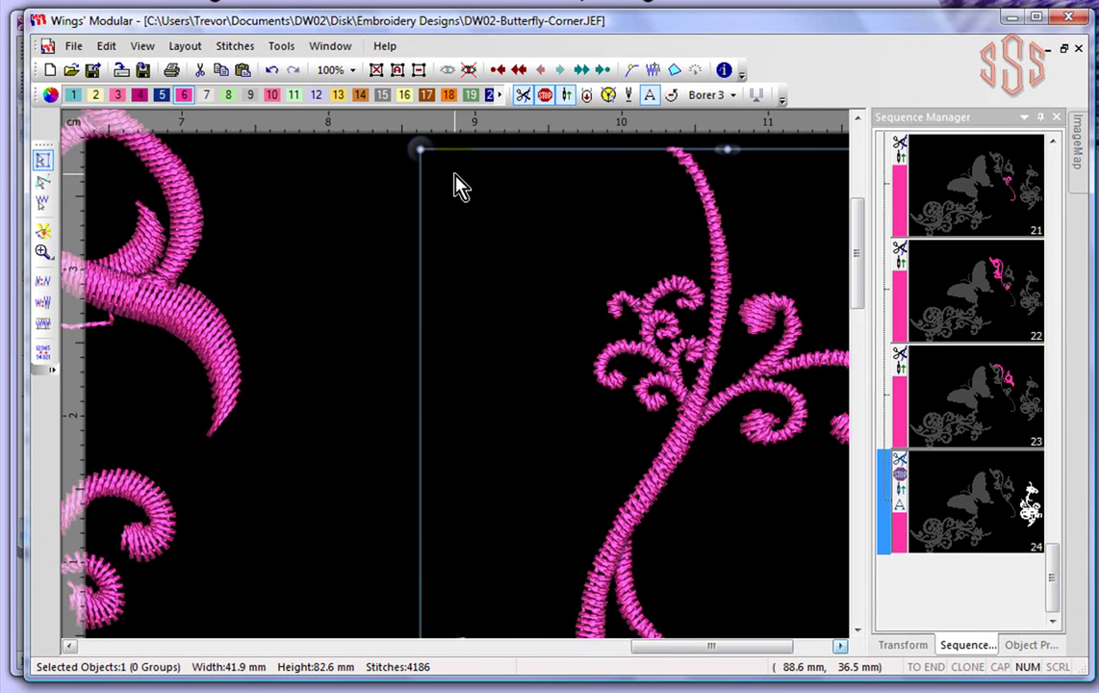
pyautogui.scroll(1, 460, 184)
pyautogui.scroll(1, 365, 371)
pyautogui.scroll(-1, 380, 352)
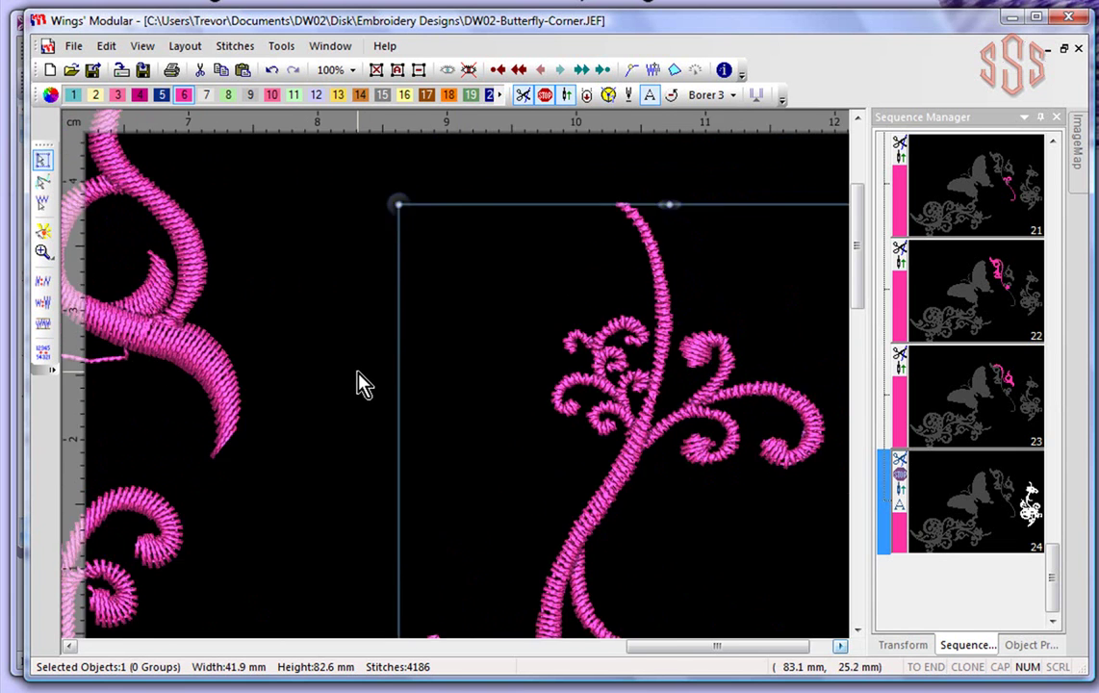
pyautogui.scroll(1, 430, 260)
pyautogui.scroll(1, 277, 339)
pyautogui.scroll(-1, 281, 362)
pyautogui.scroll(-1, 277, 353)
pyautogui.scroll(3, 349, 265)
pyautogui.scroll(2, 342, 266)
pyautogui.click(291, 246)
pyautogui.click(290, 244)
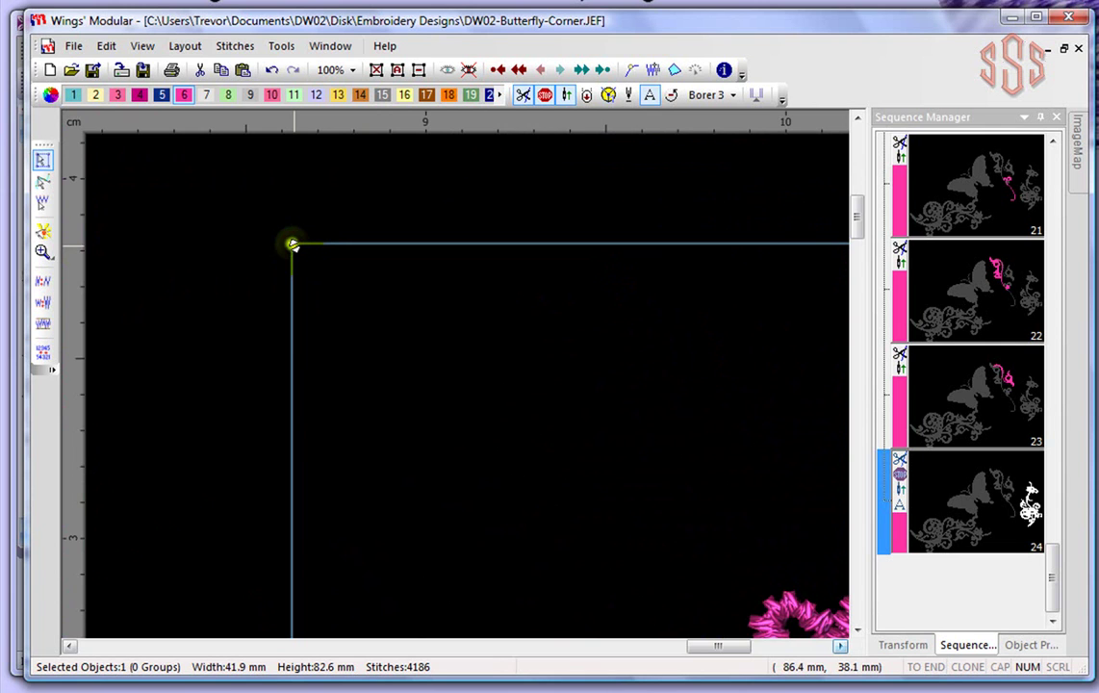
pyautogui.click(285, 232)
pyautogui.click(285, 232)
pyautogui.moveTo(287, 247); pyautogui.dragTo(190, 339)
# - Rotate the flourish freely by its corners until it lies horizontally with its thin stem end toward the butterfly
pyautogui.scroll(-4, 683, 450)
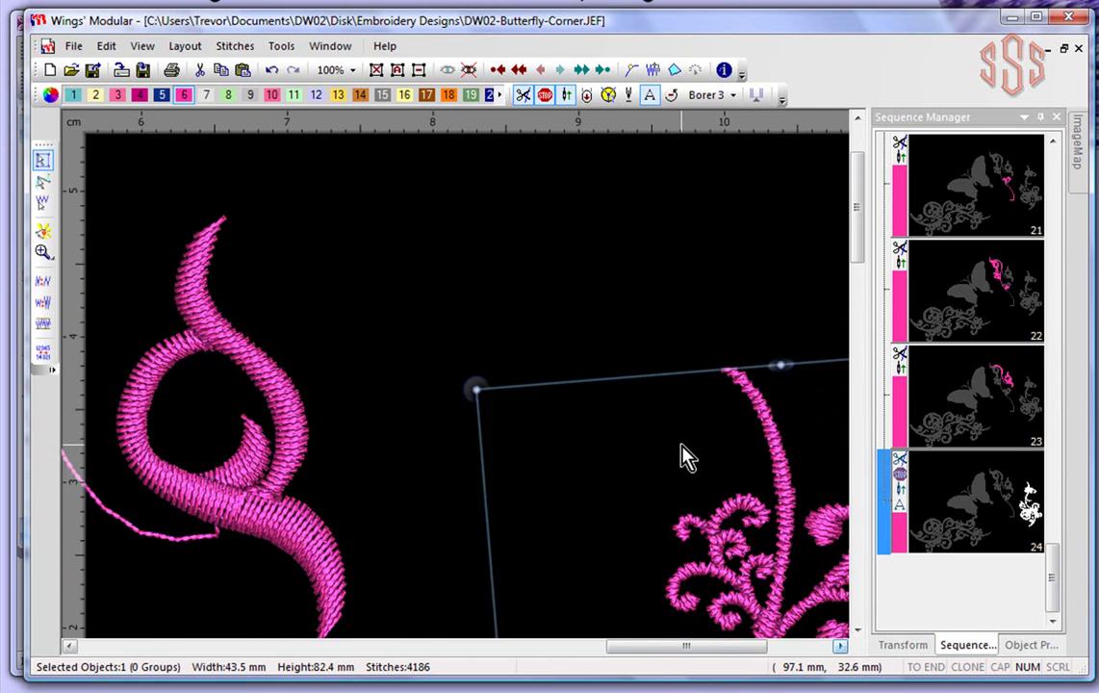
pyautogui.scroll(-4, 682, 456)
pyautogui.scroll(-1, 650, 409)
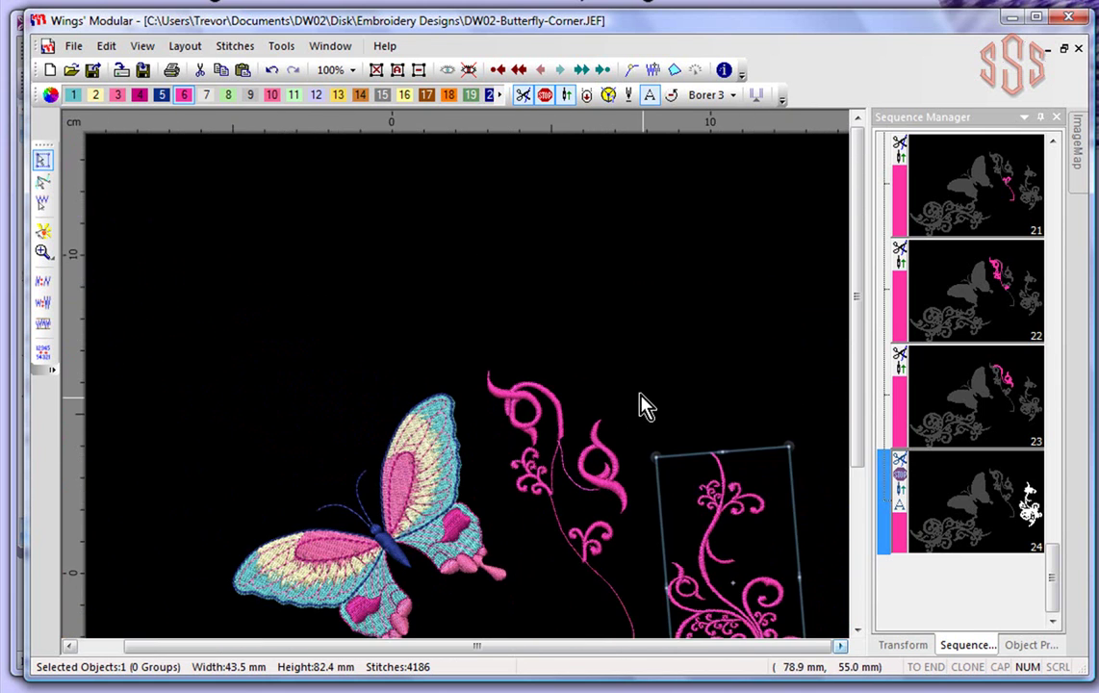
pyautogui.scroll(-1, 579, 331)
pyautogui.scroll(1, 764, 604)
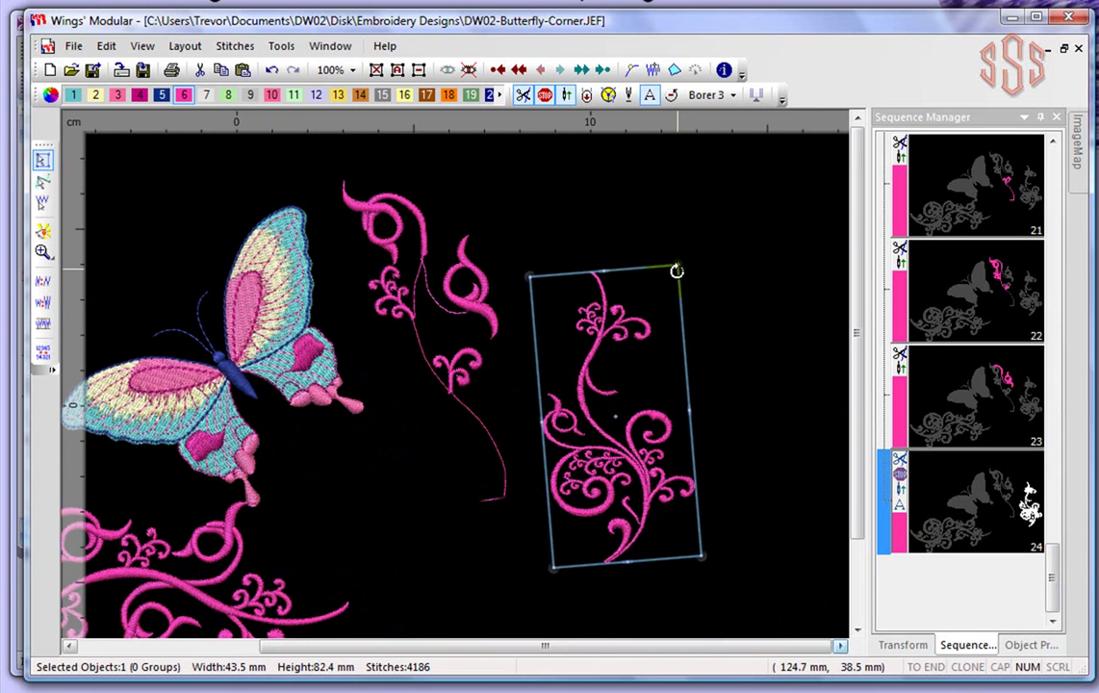
pyautogui.moveTo(682, 264); pyautogui.dragTo(324, 466)
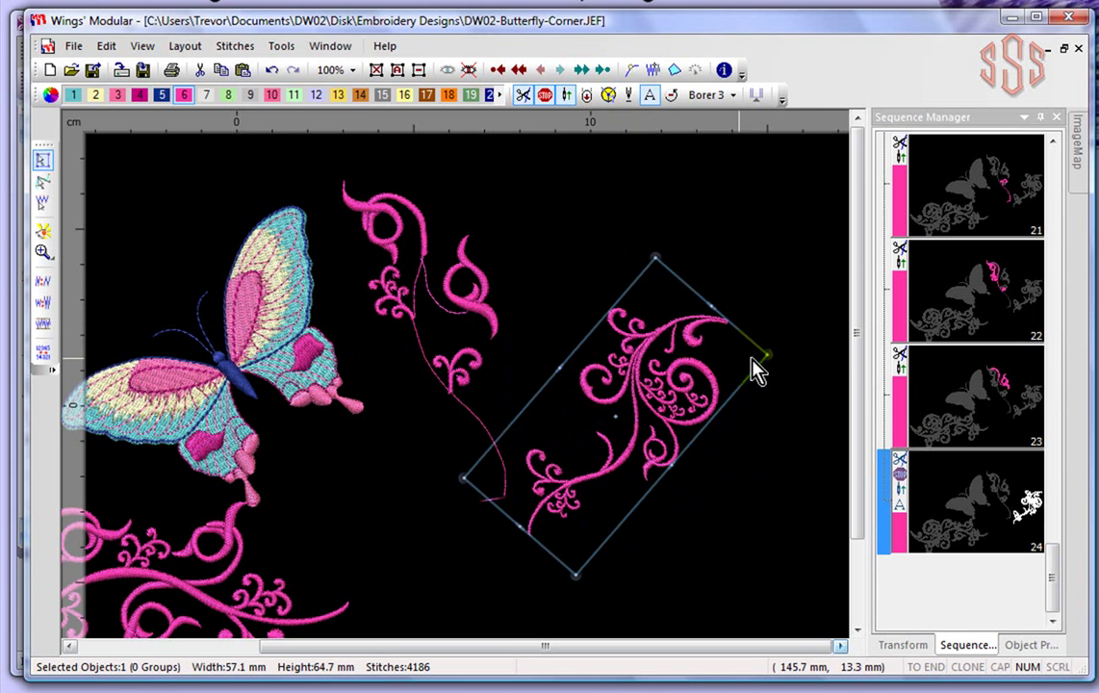
pyautogui.moveTo(767, 353); pyautogui.dragTo(764, 489)
# - Skew the horizontal flourish by its upper edge, first toward the left and finally toward the right
pyautogui.scroll(3, 613, 380)
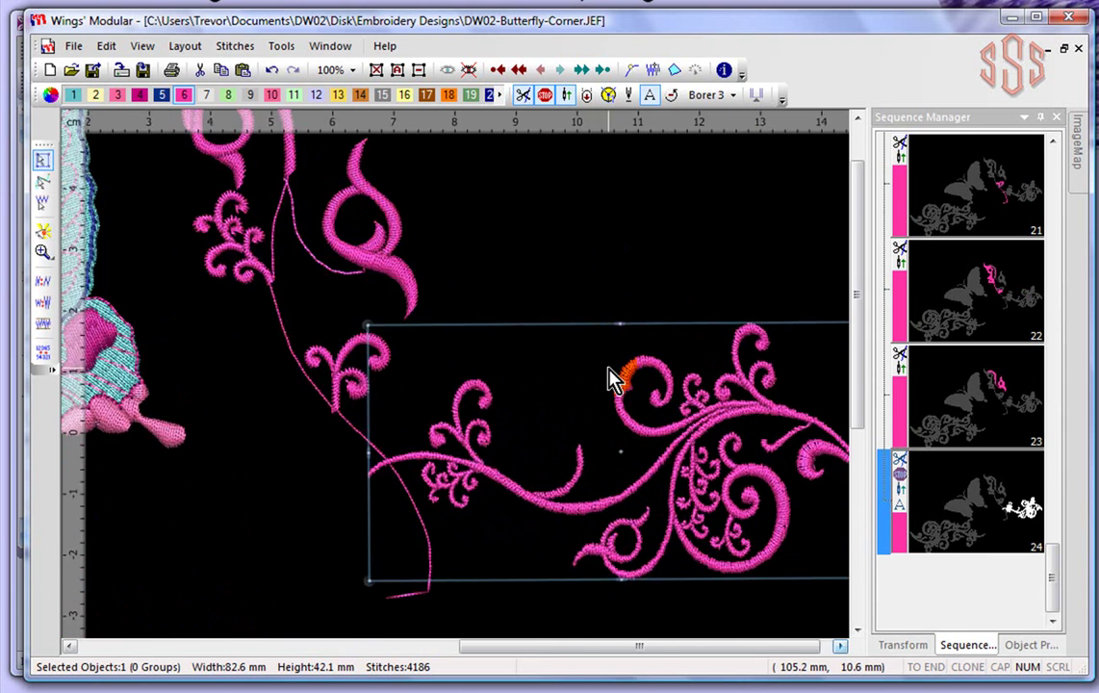
pyautogui.scroll(1, 633, 356)
pyautogui.scroll(1, 633, 356)
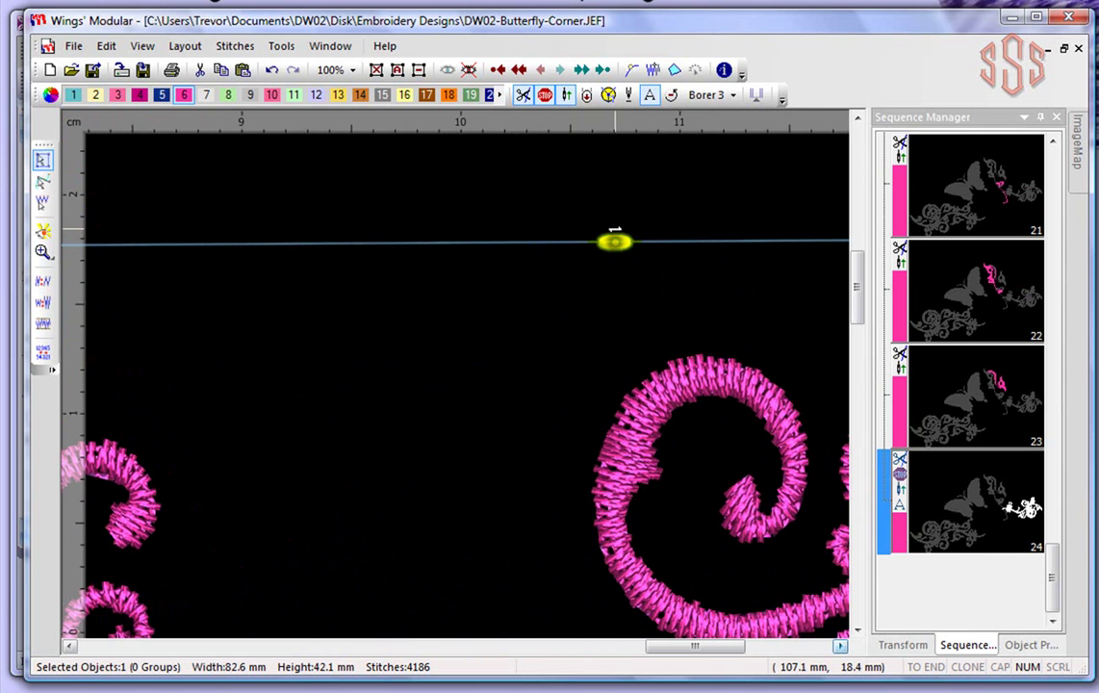
pyautogui.moveTo(615, 241); pyautogui.dragTo(498, 241)
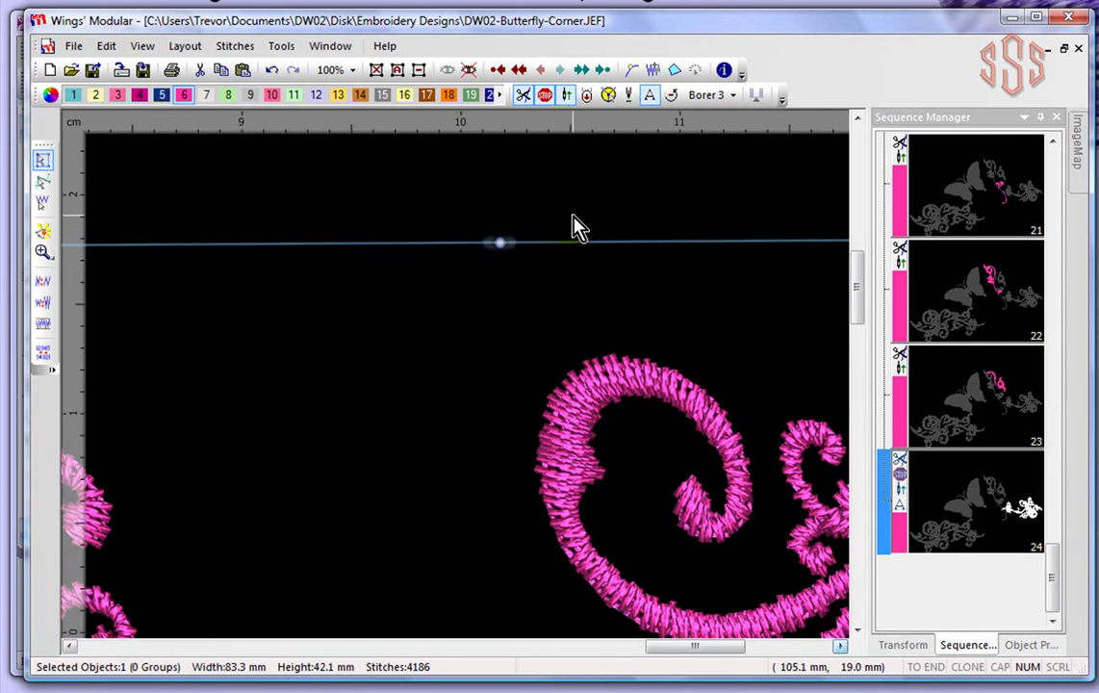
pyautogui.scroll(-3, 582, 239)
pyautogui.scroll(-2, 584, 243)
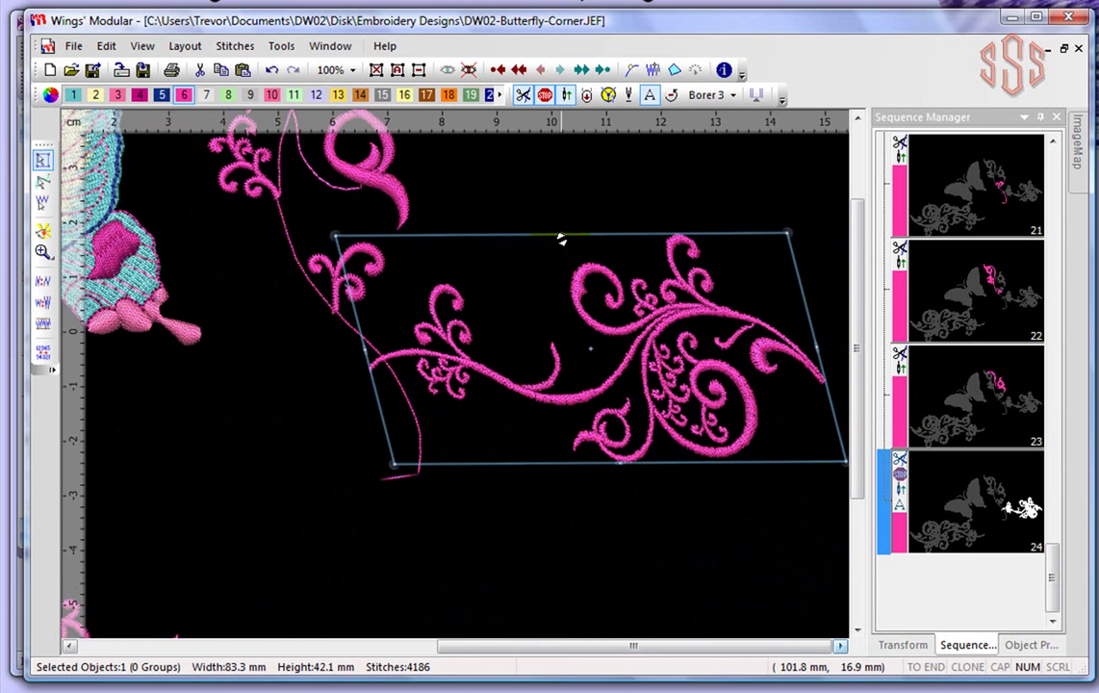
pyautogui.moveTo(560, 238); pyautogui.dragTo(644, 208)
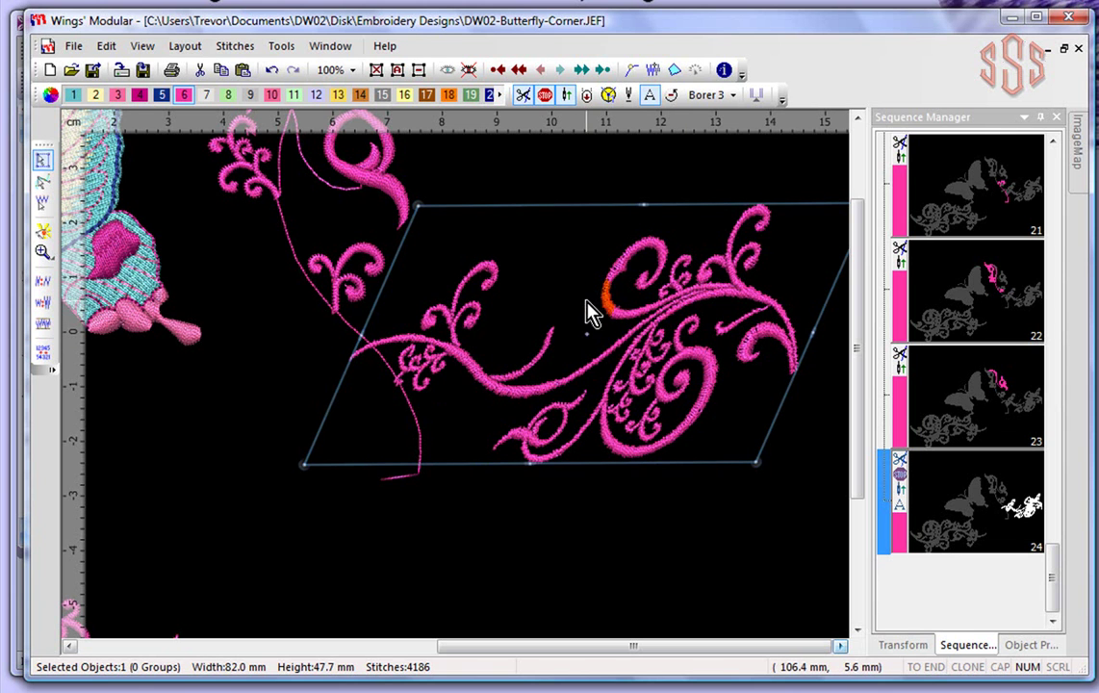
# - Scale the skewed flourish down to about 68.2 mm wide and stretch its height to about 44.5 mm
pyautogui.moveTo(418, 206); pyautogui.dragTo(474, 254)
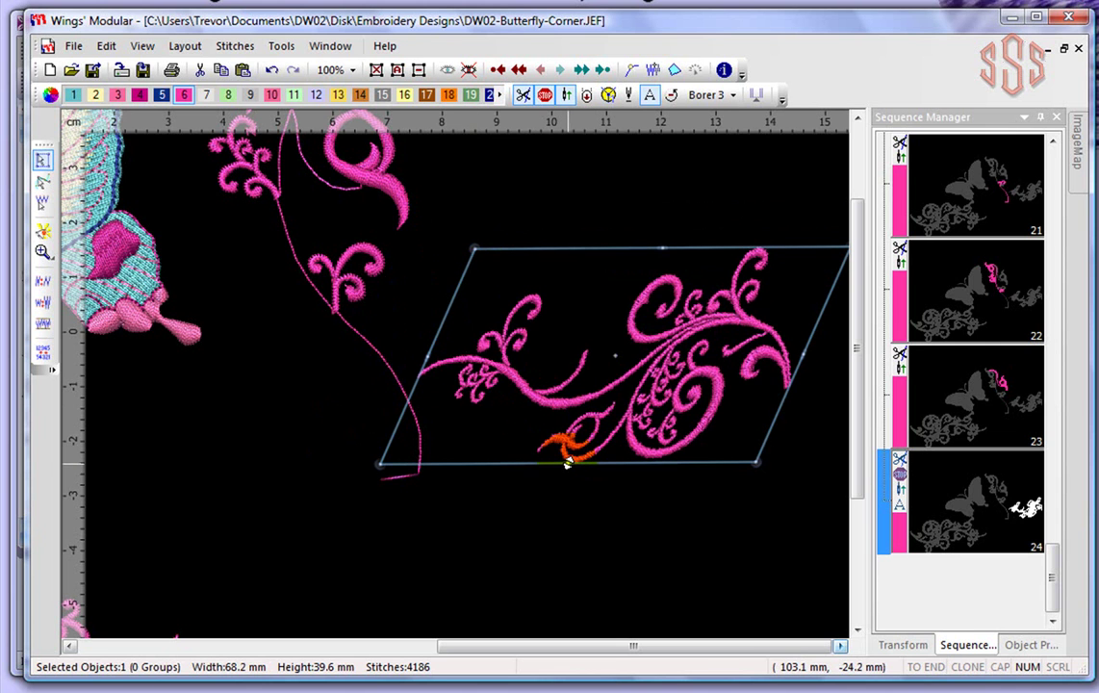
pyautogui.moveTo(568, 464); pyautogui.dragTo(570, 491)
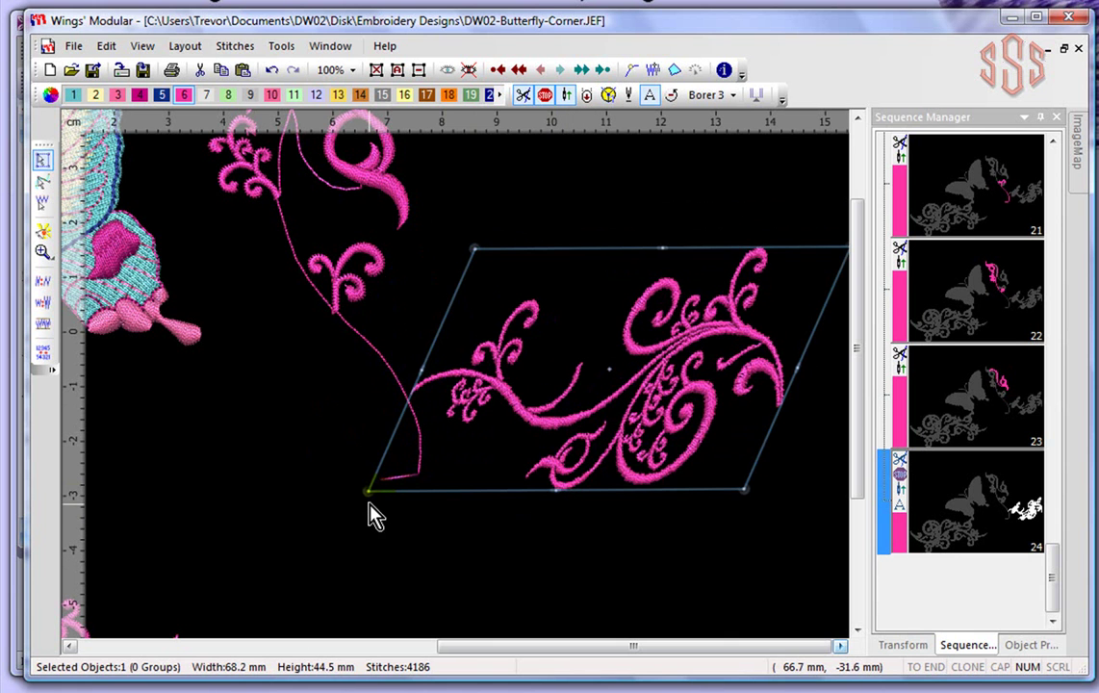
# - Rotate the flourish around a pivot near its lower-left corner, and around one near its lower-right corner
pyautogui.moveTo(364, 498); pyautogui.dragTo(390, 470)
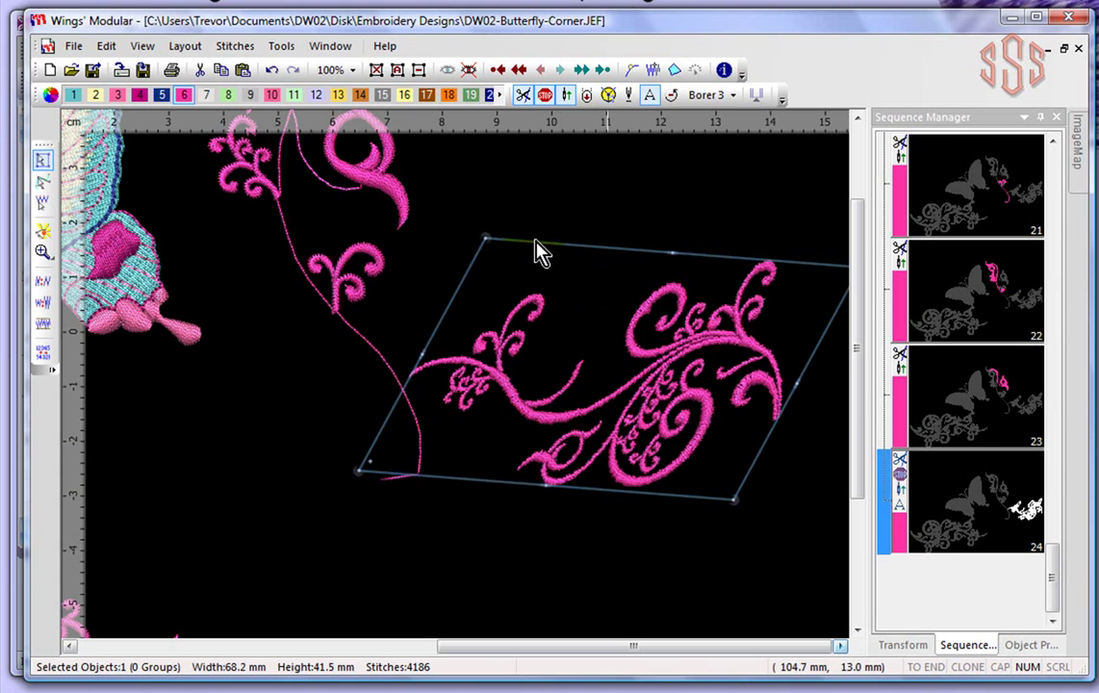
pyautogui.moveTo(487, 235); pyautogui.dragTo(454, 141)
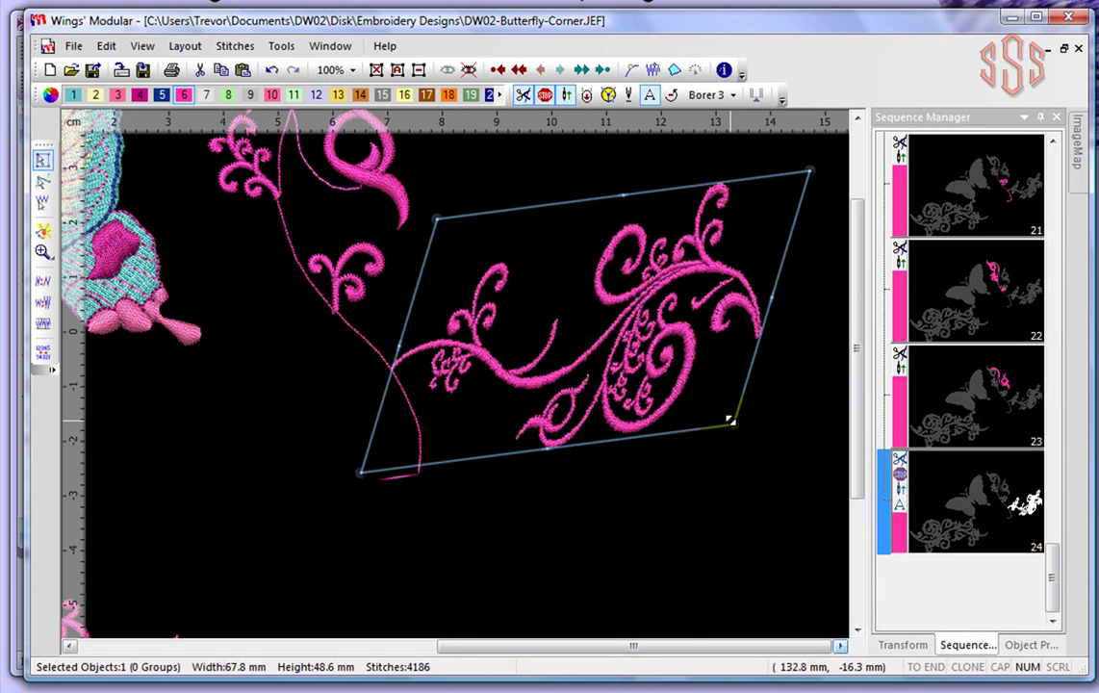
pyautogui.moveTo(439, 221); pyautogui.dragTo(588, 258)
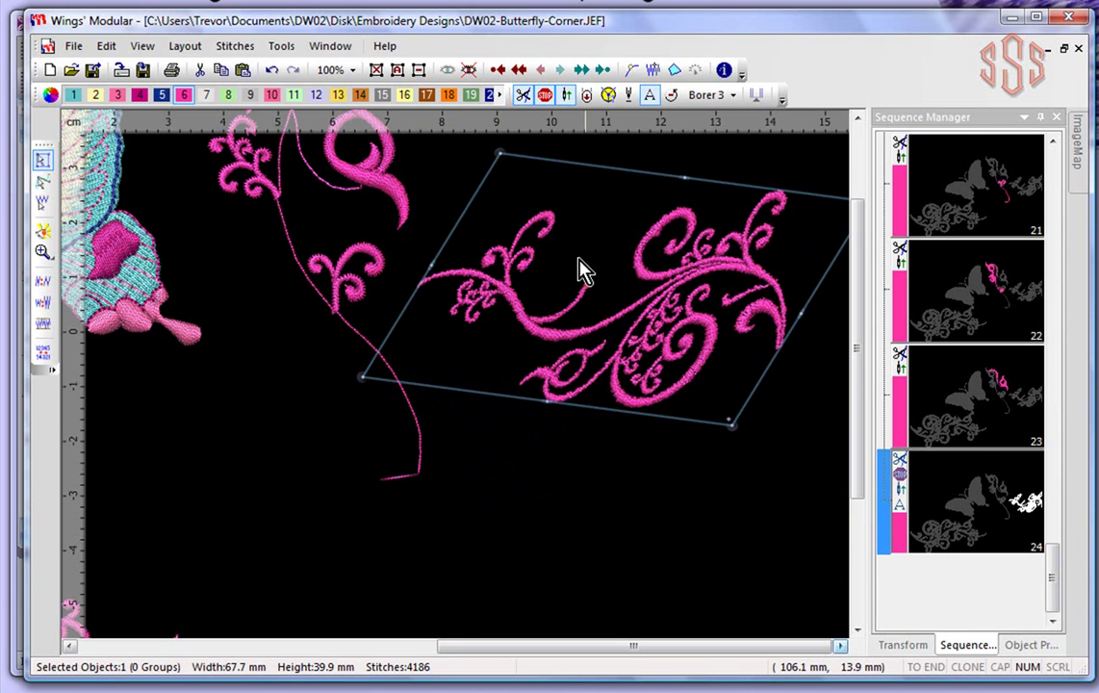
pyautogui.click(44, 165)
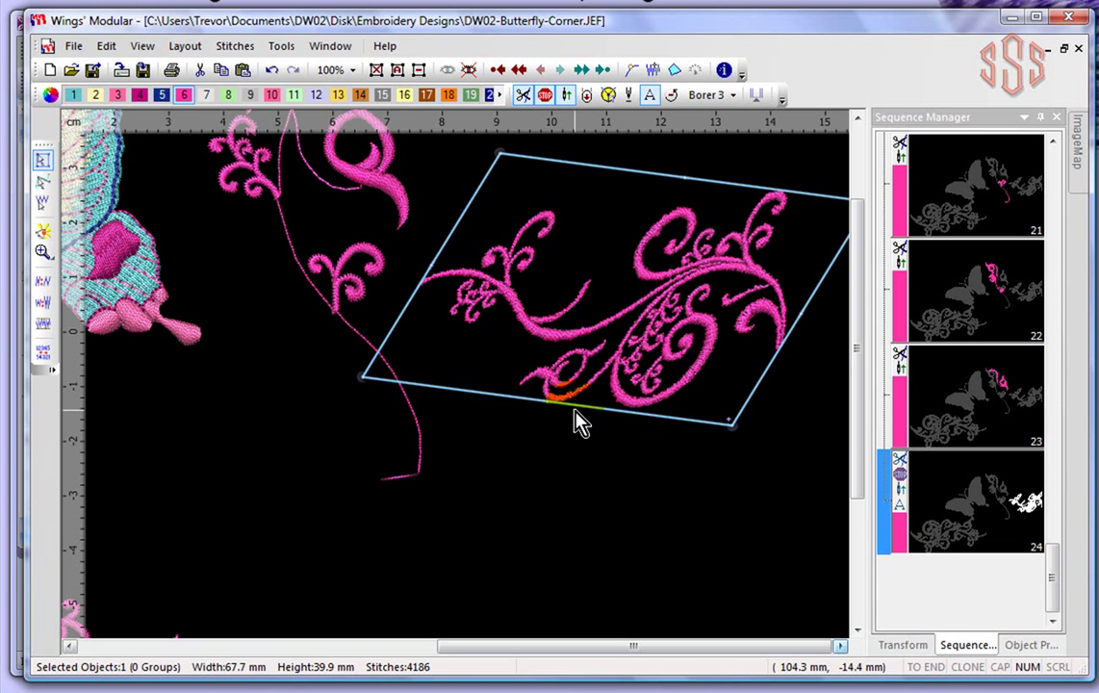
# - Switch from the butterfly corner design to the open Untitled1 star design
pyautogui.scroll(-3, 575, 416)
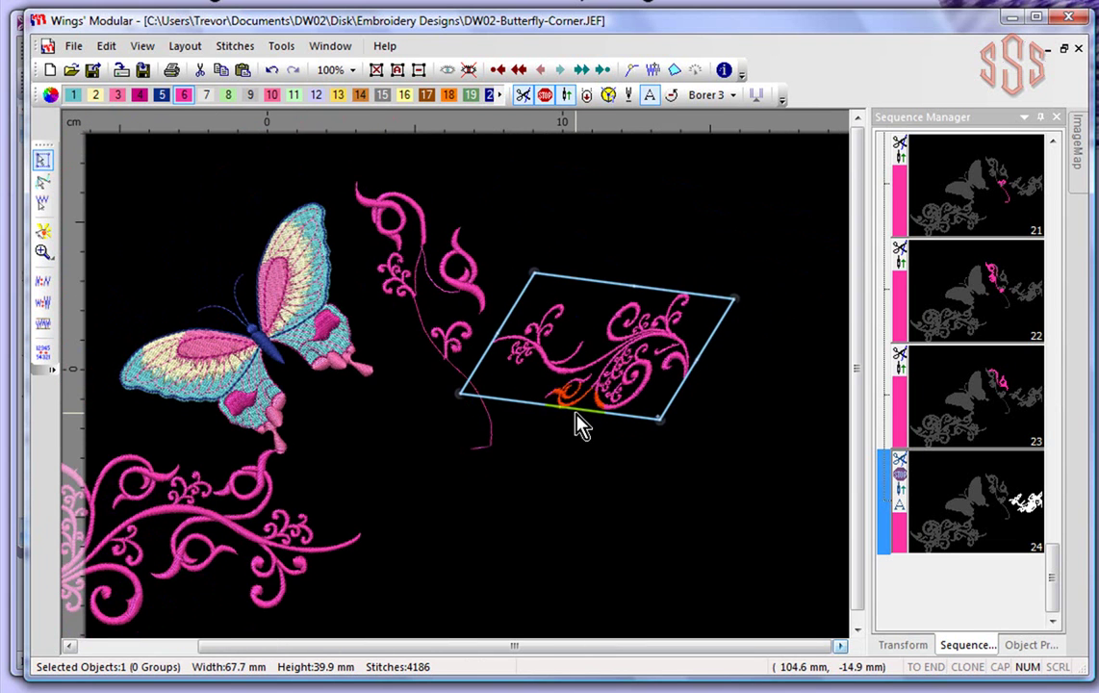
pyautogui.click(328, 47)
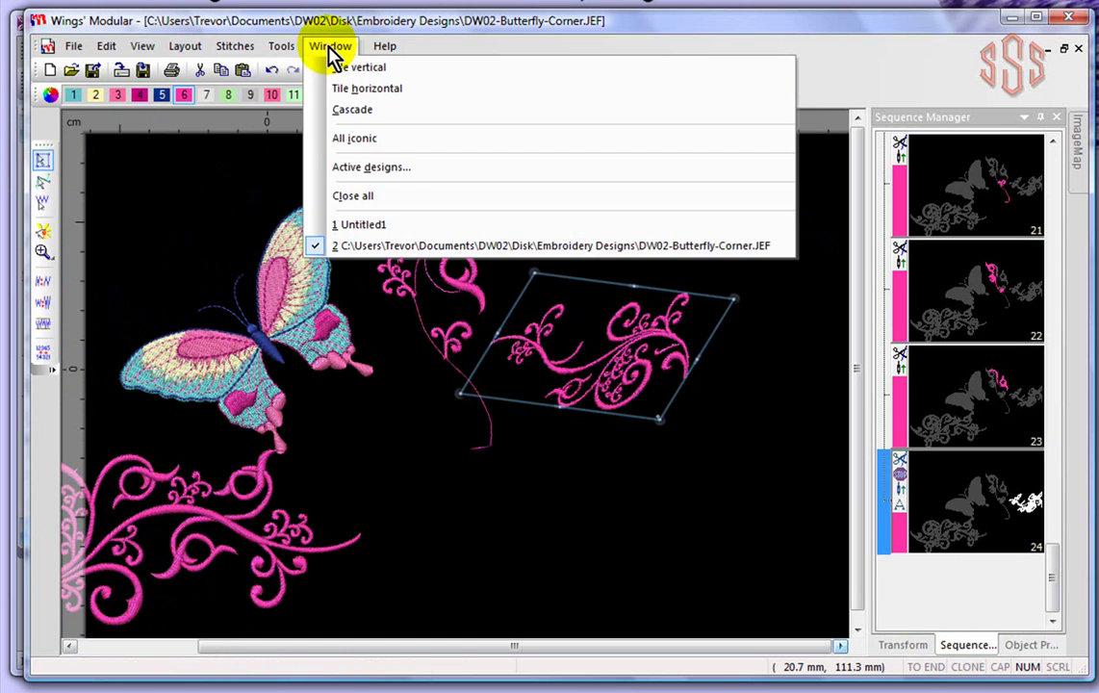
pyautogui.click(366, 227)
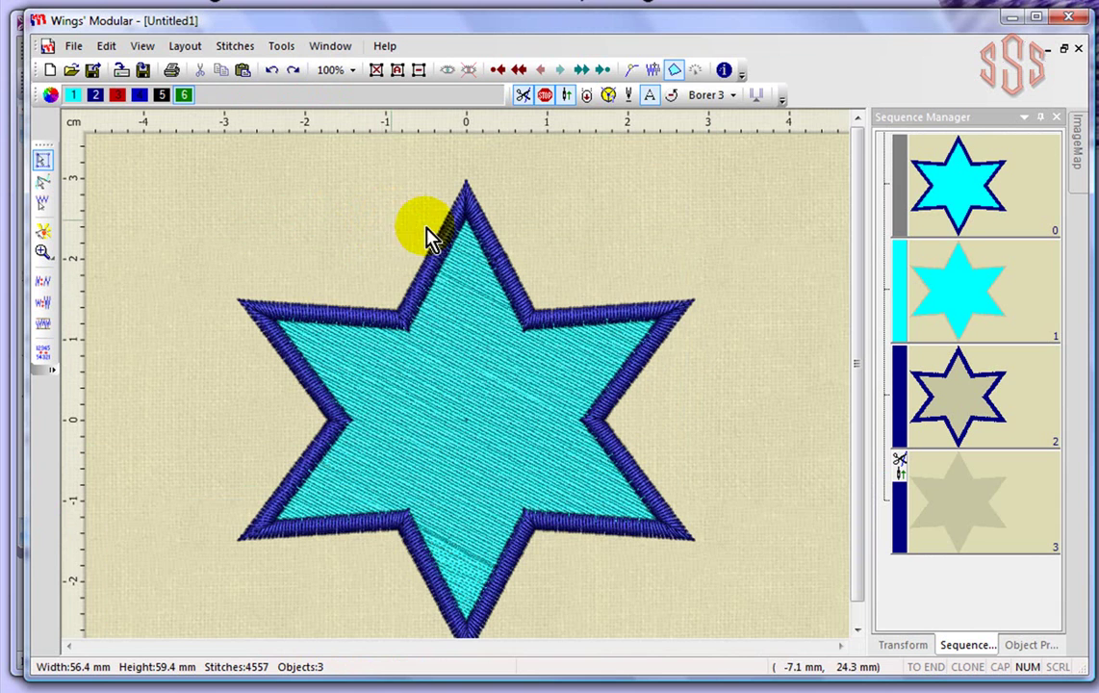
pyautogui.click(515, 431)
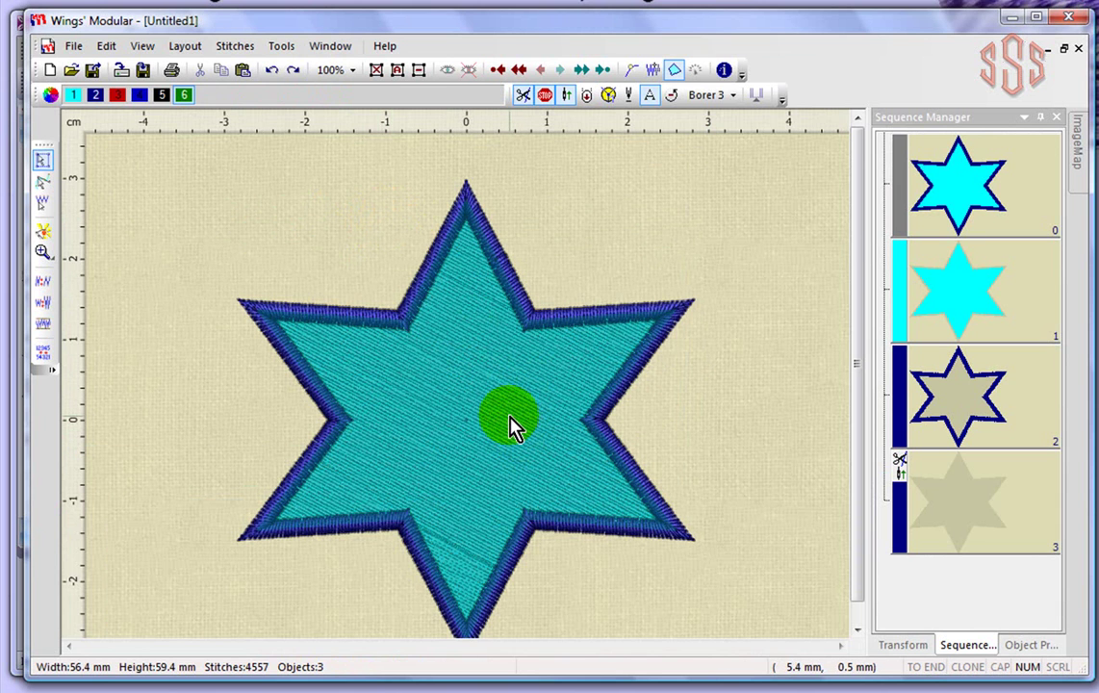
# - Enlarge the cyan star fill to about 60.5 by 63.1 mm and regenerate its locked stitches
pyautogui.click(964, 304)
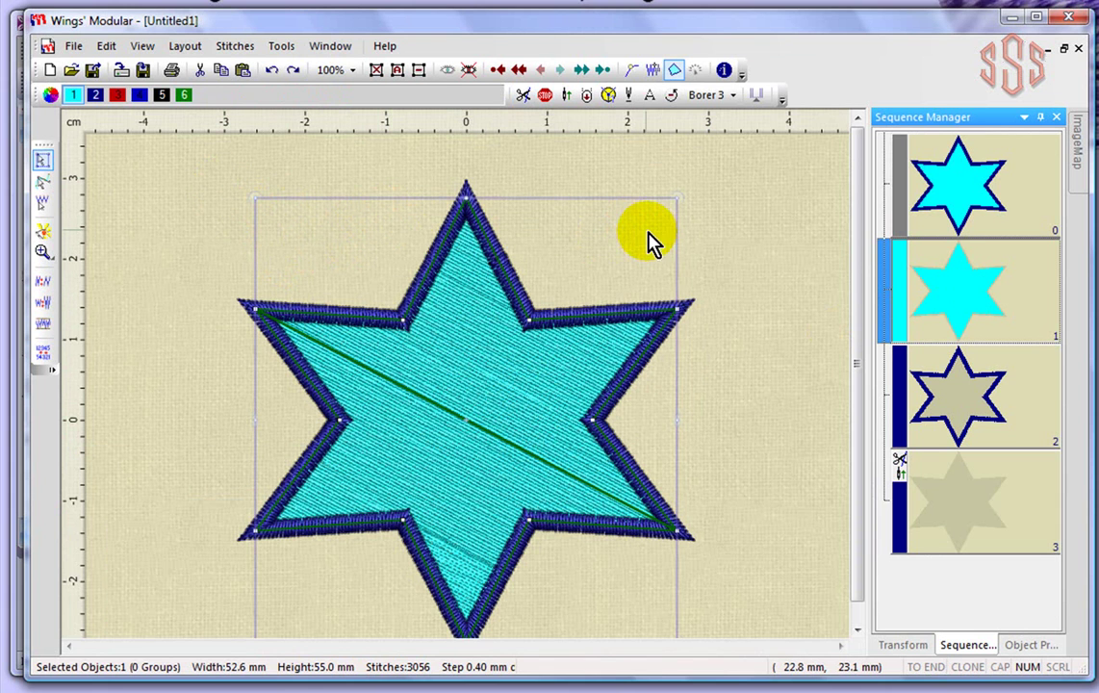
pyautogui.moveTo(675, 198); pyautogui.dragTo(759, 154)
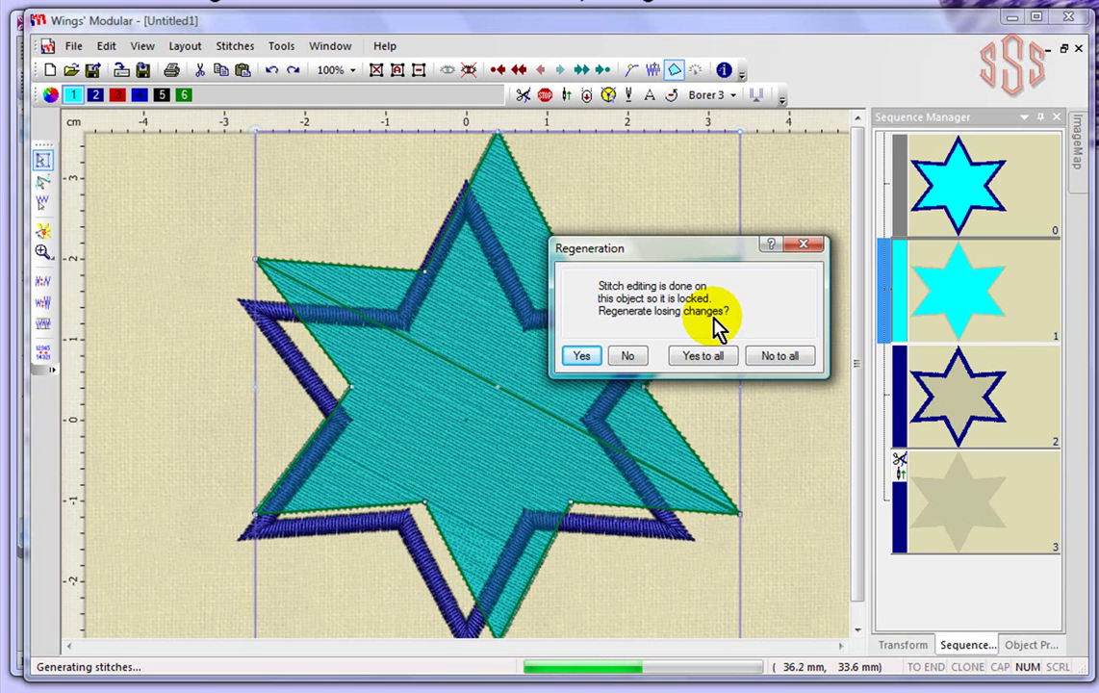
pyautogui.click(580, 354)
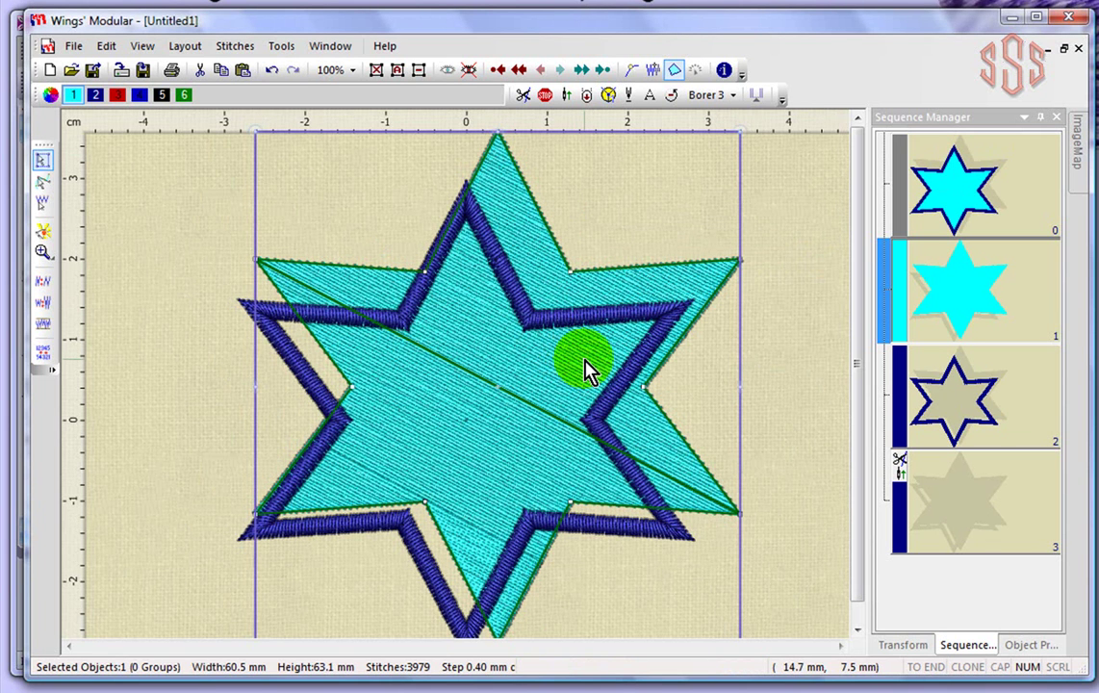
pyautogui.click(45, 205)
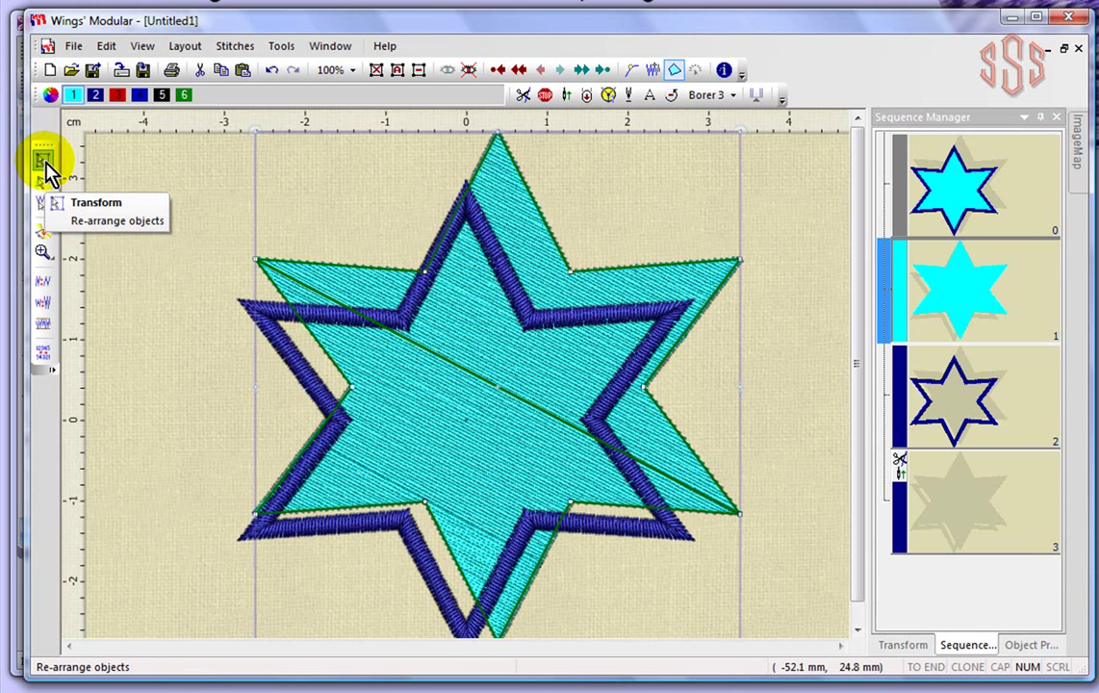
pyautogui.click(41, 181)
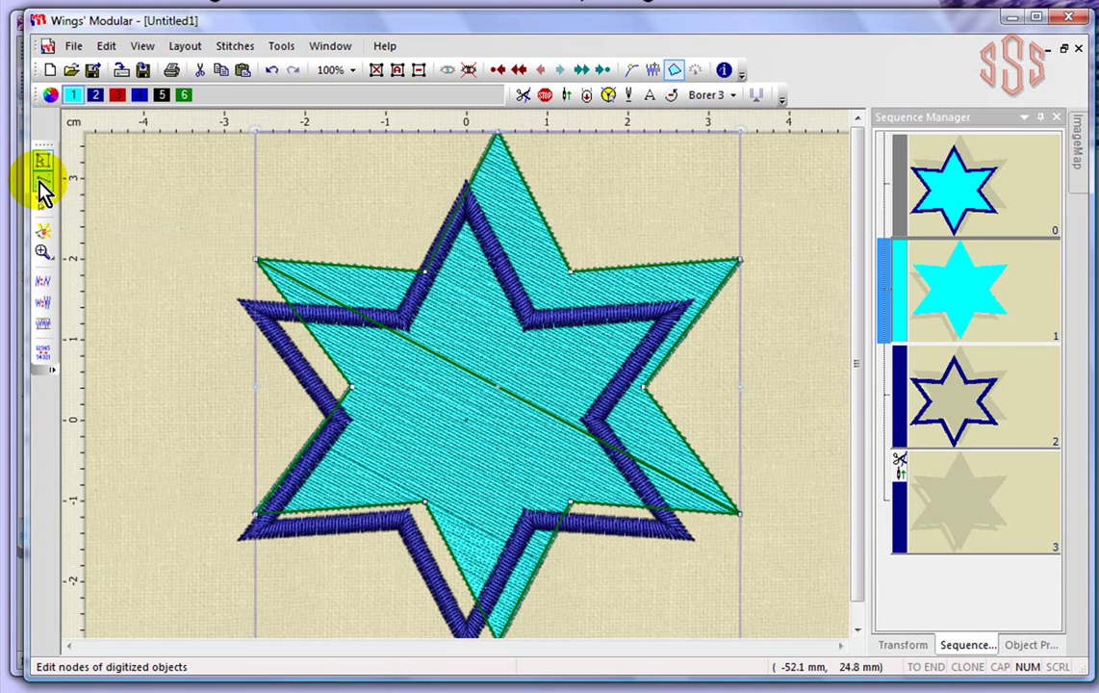
pyautogui.click(405, 287)
pyautogui.click(497, 348)
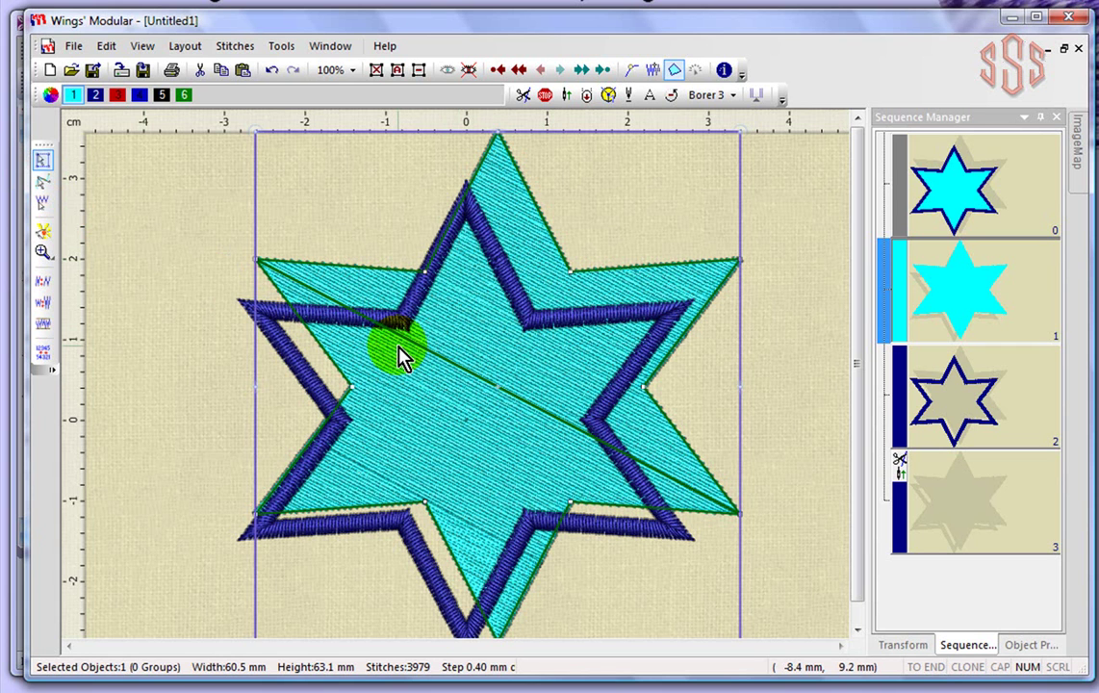
# - Edit the cyan fill's nodes, moving its upper-right inner corner first outward and finally inward near the navy outline's inner corner
pyautogui.scroll(-1, 397, 346)
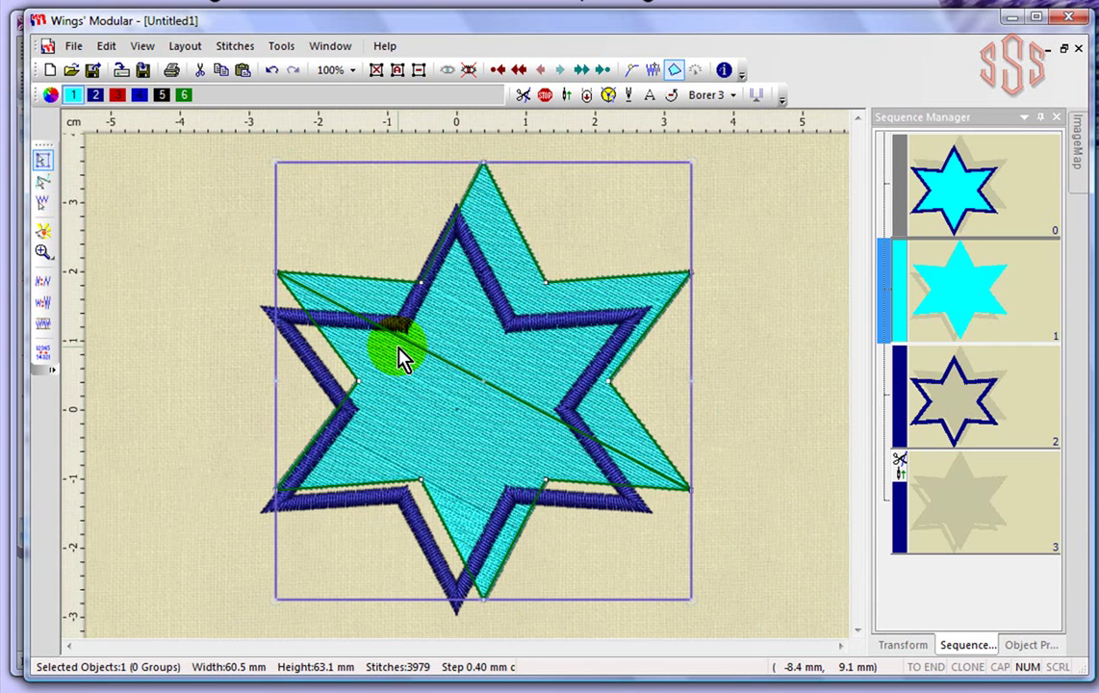
pyautogui.click(395, 348)
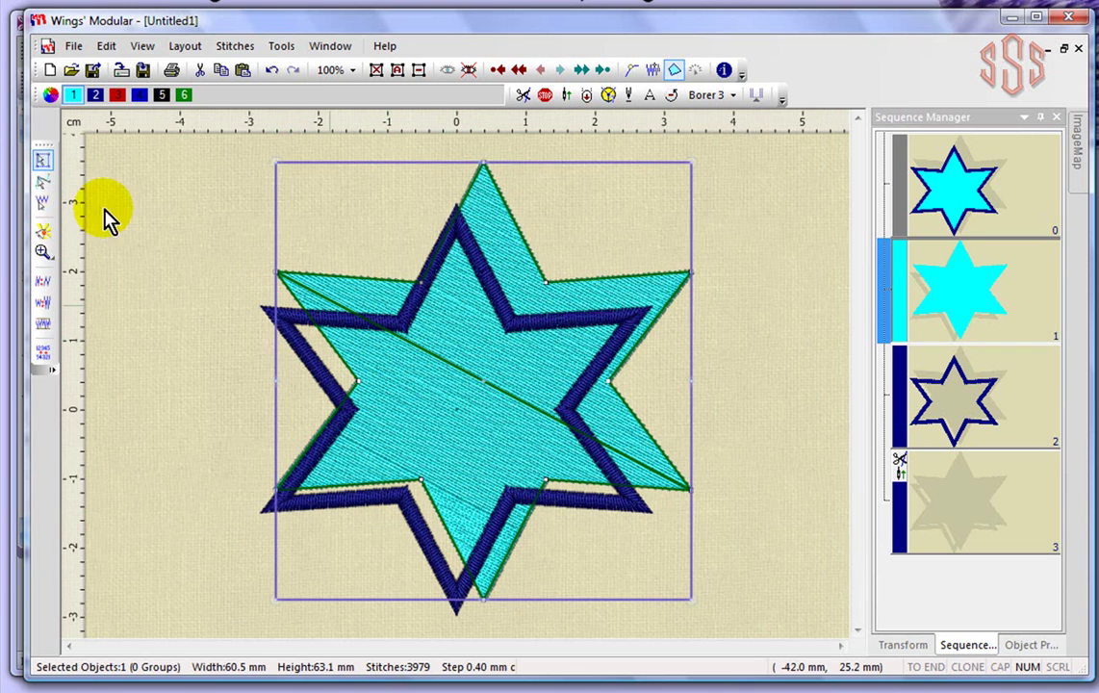
pyautogui.click(41, 184)
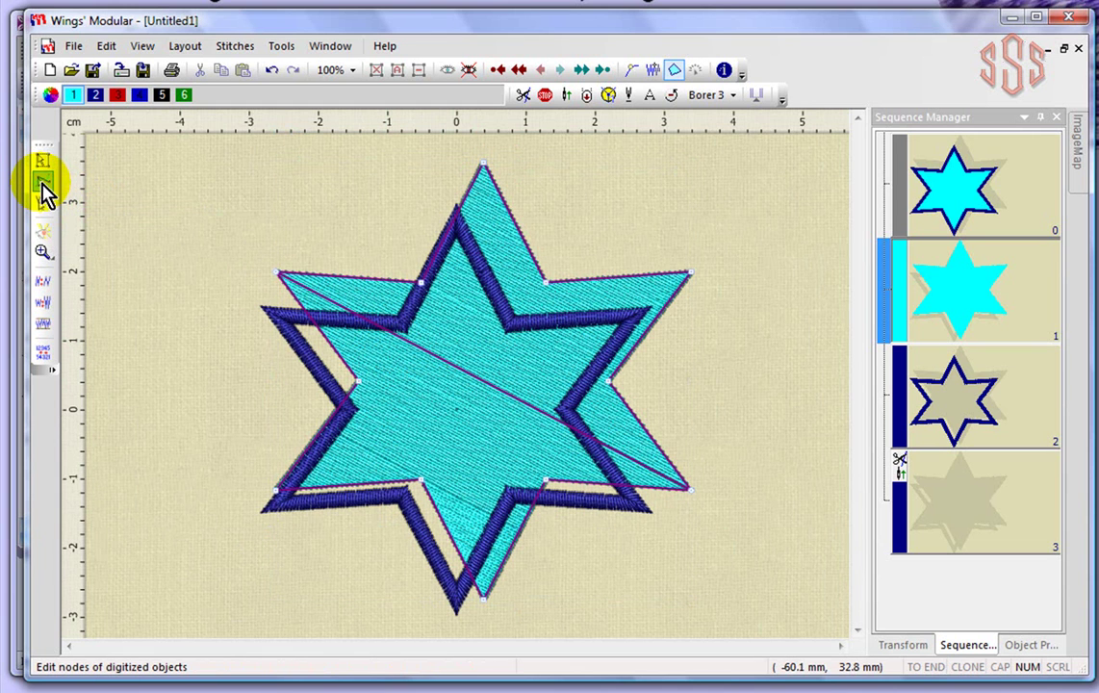
pyautogui.click(551, 404)
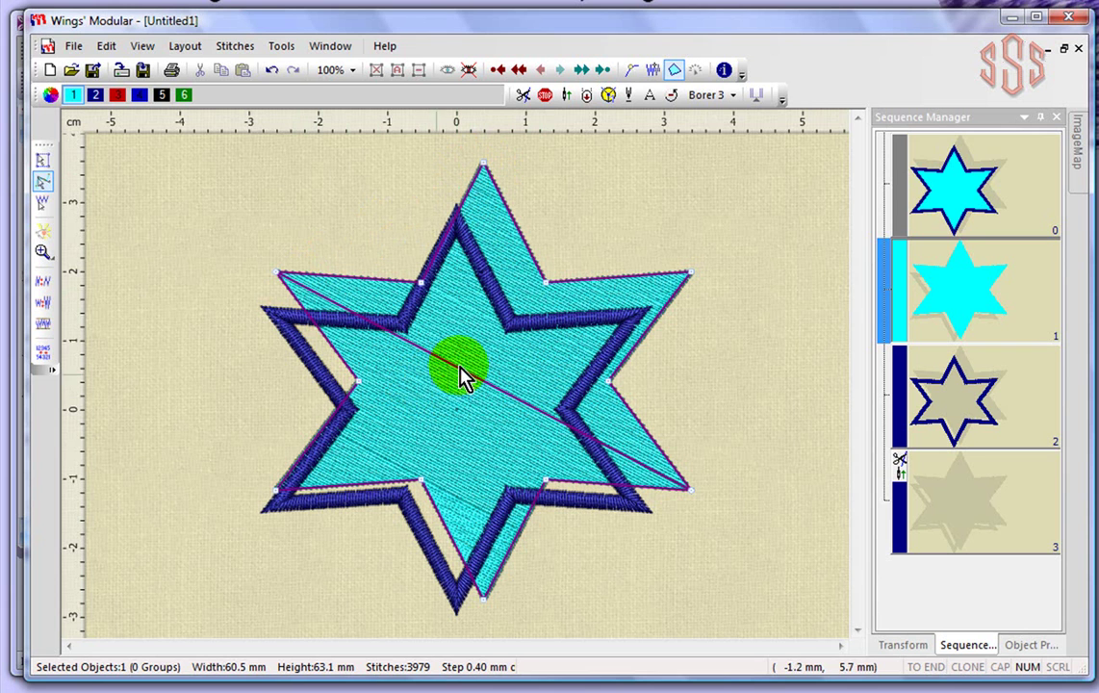
pyautogui.moveTo(546, 281); pyautogui.dragTo(575, 228)
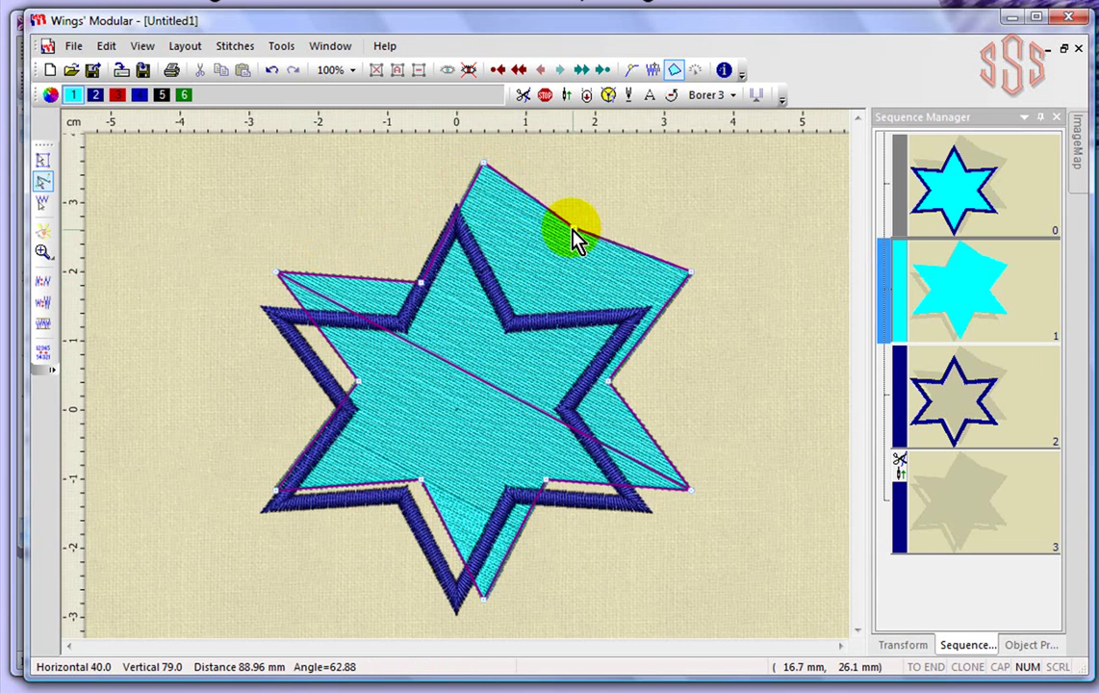
pyautogui.moveTo(571, 229); pyautogui.dragTo(507, 305)
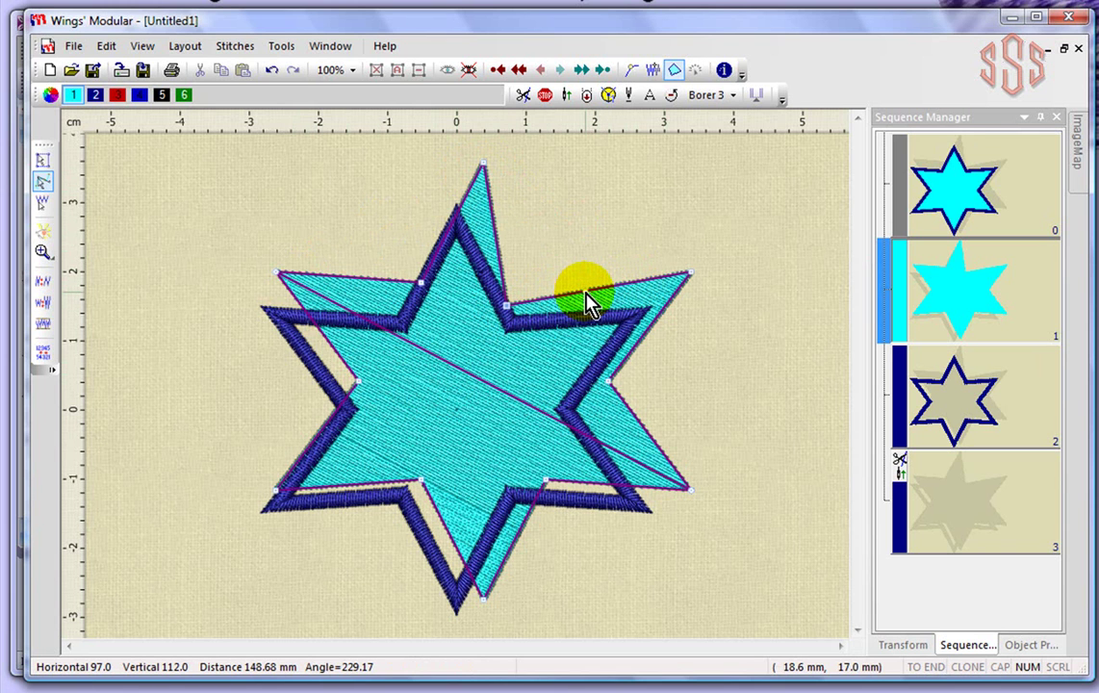
# - Bend the cyan fill's straight upper-right edge into an outward arc and pull the tip at its end farther right
pyautogui.moveTo(585, 297); pyautogui.dragTo(577, 223)
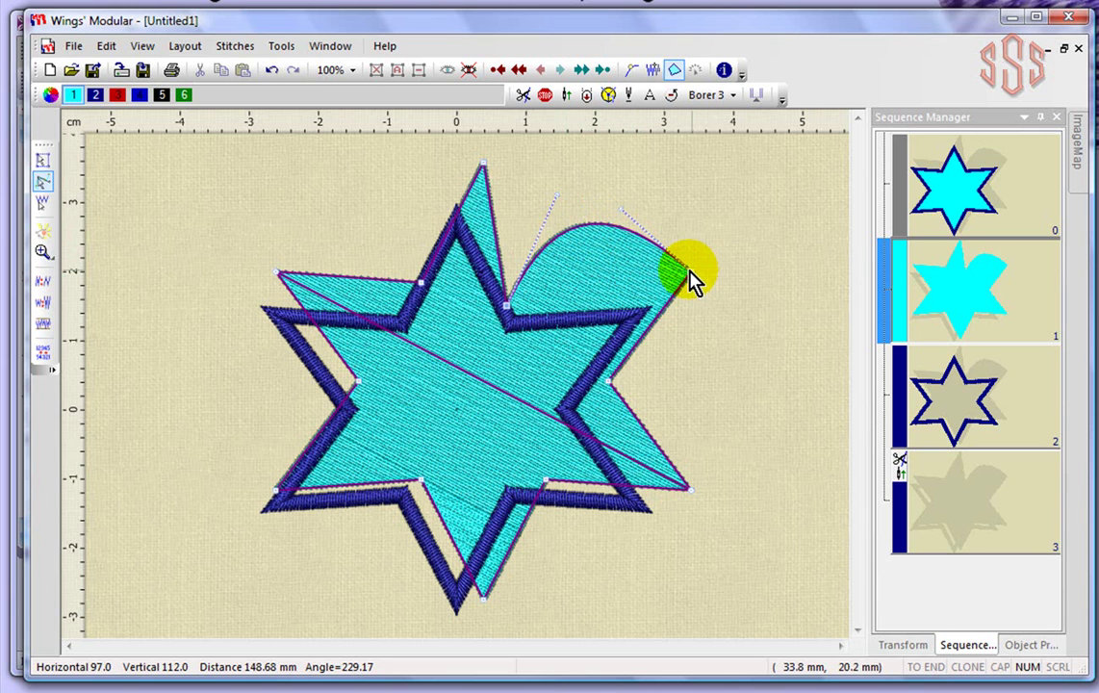
pyautogui.moveTo(692, 271); pyautogui.dragTo(746, 267)
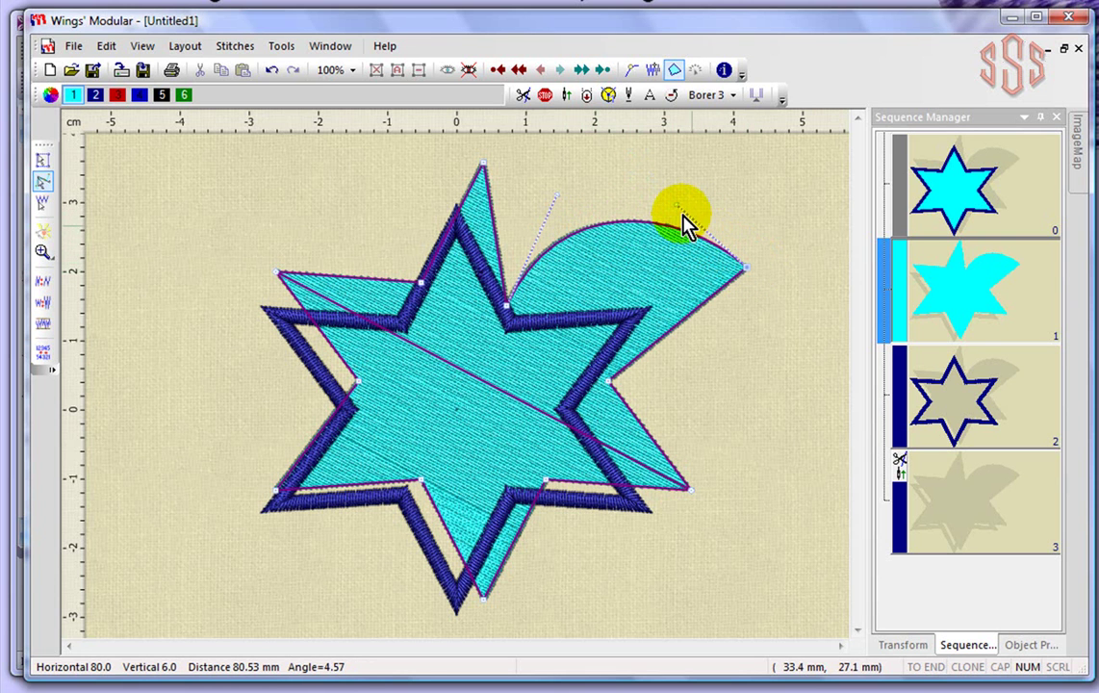
# - Reshape the cyan fill's upper-right arc with the curve handles at both ends, flattening it toward the right tip
pyautogui.moveTo(679, 214); pyautogui.dragTo(640, 260)
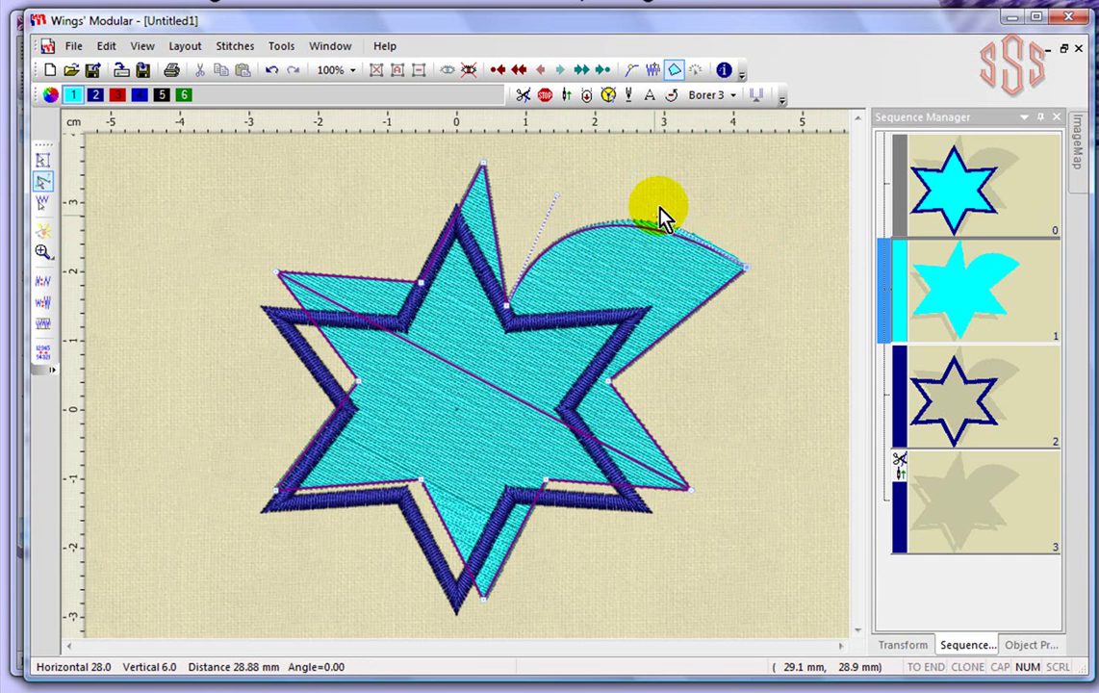
pyautogui.moveTo(751, 247); pyautogui.dragTo(644, 189)
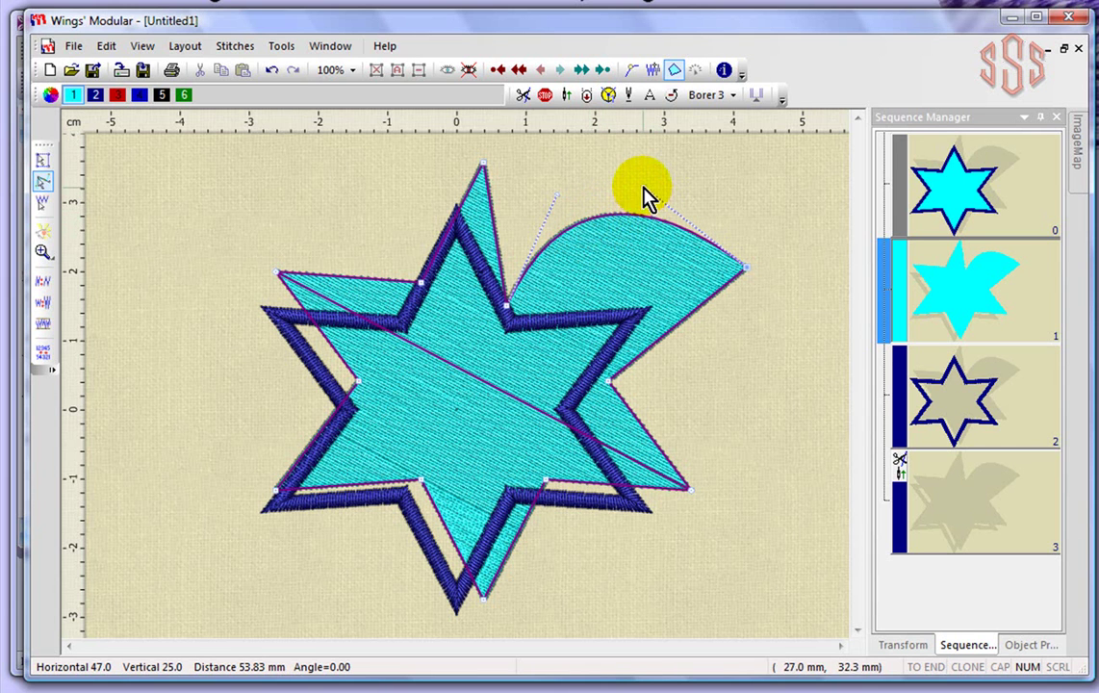
pyautogui.moveTo(643, 188); pyautogui.dragTo(628, 227)
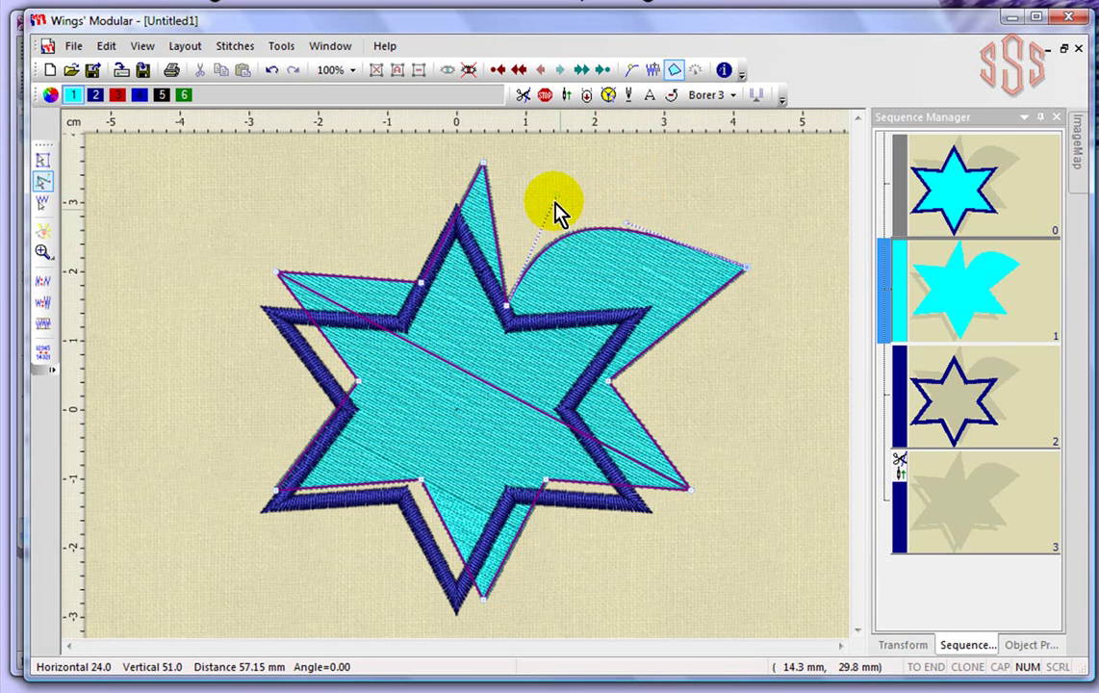
pyautogui.moveTo(556, 199); pyautogui.dragTo(634, 238)
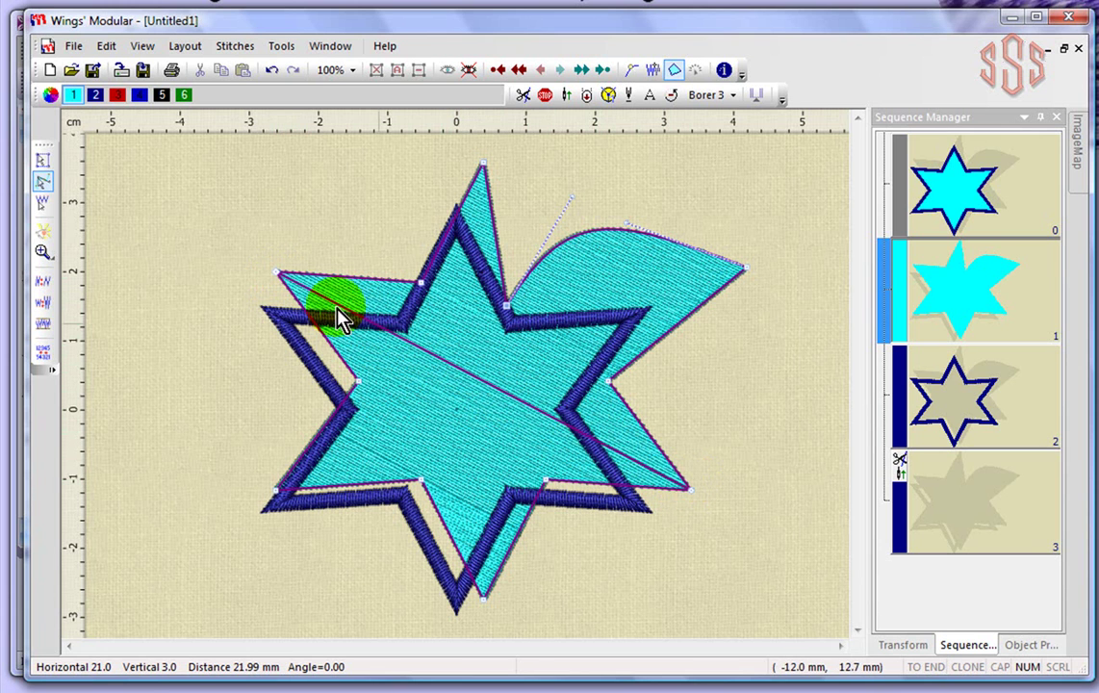
# - Change the cyan fill's stitch direction by repositioning its direction line above the upper-left edge, and pull the upper-left tip outward
pyautogui.click(294, 273)
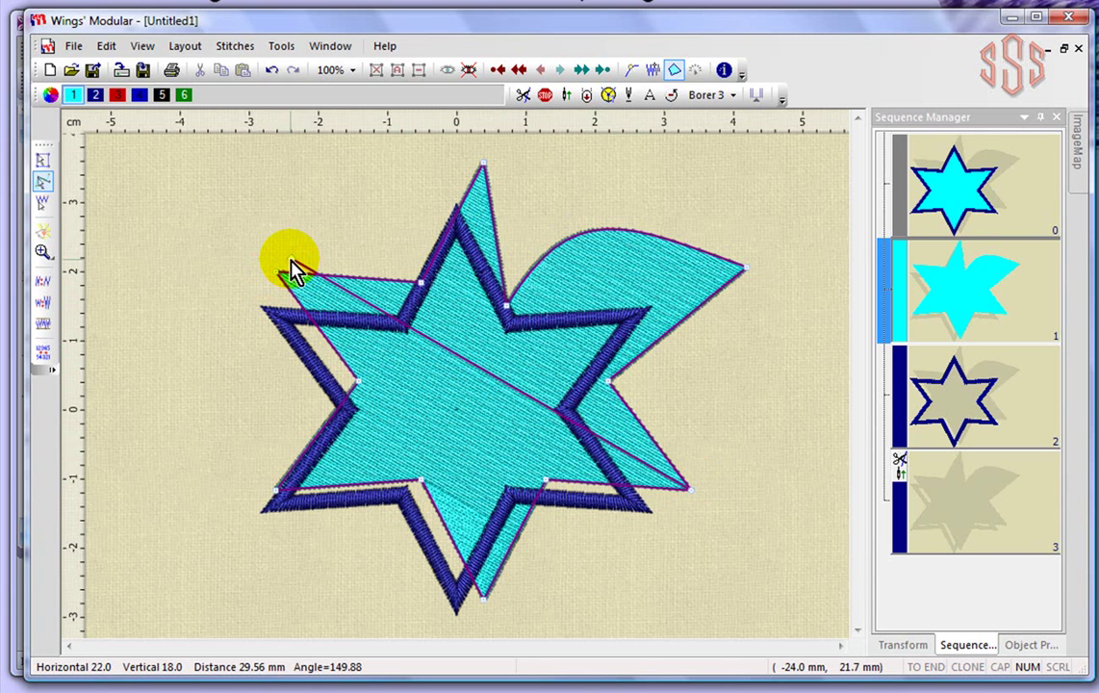
pyautogui.click(574, 144)
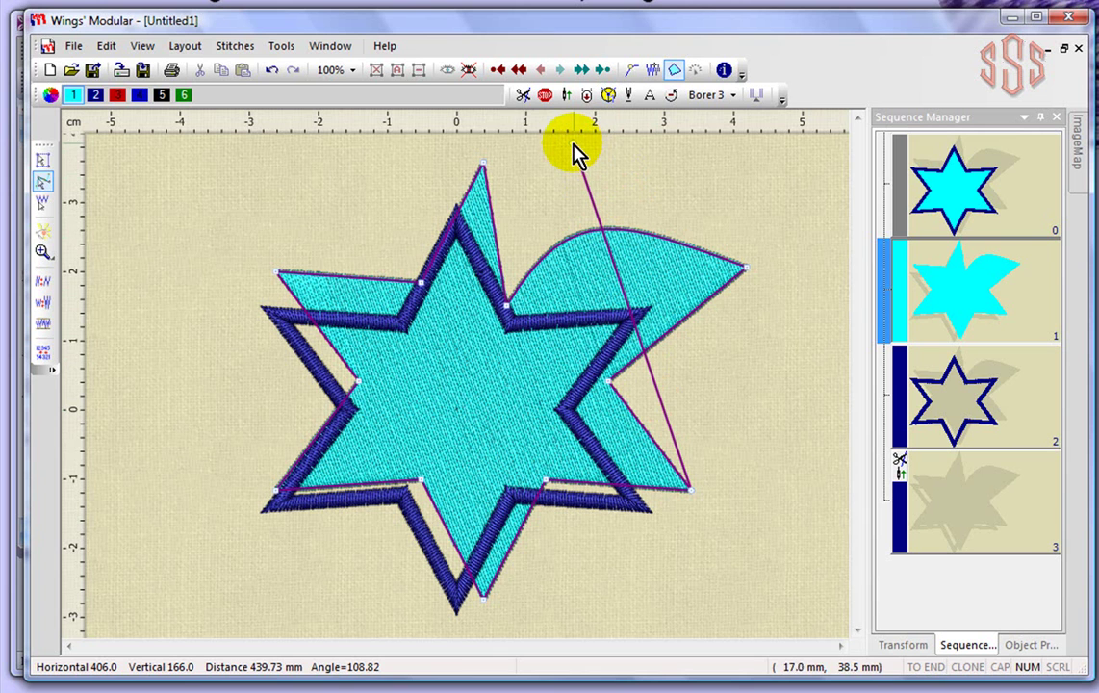
pyautogui.click(332, 207)
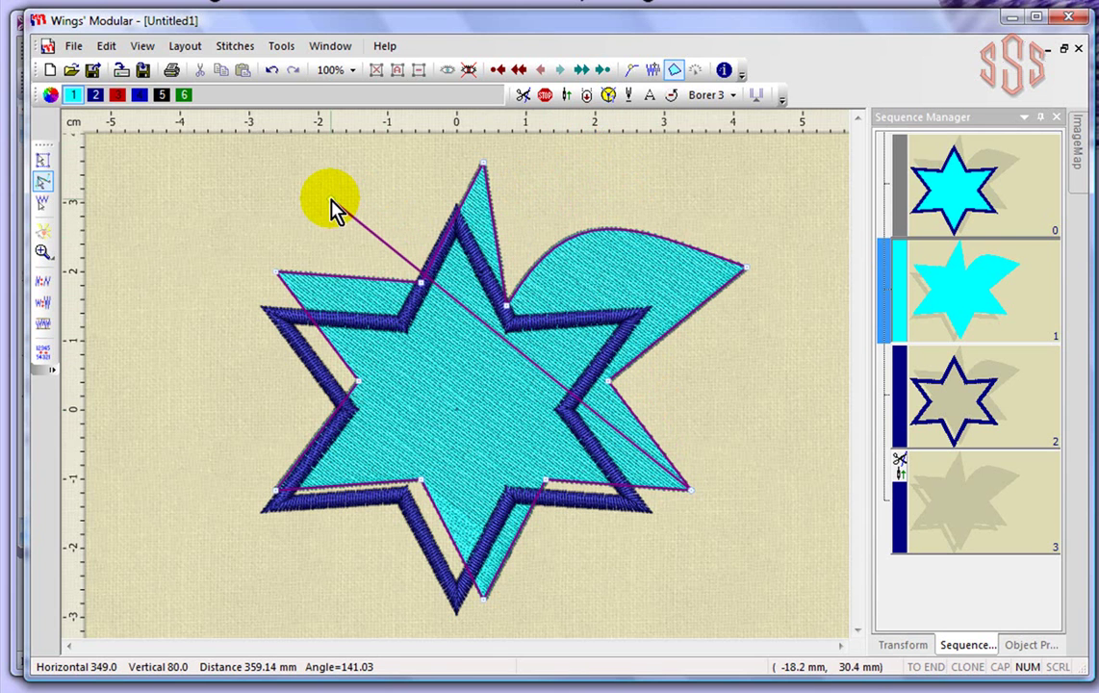
pyautogui.click(238, 228)
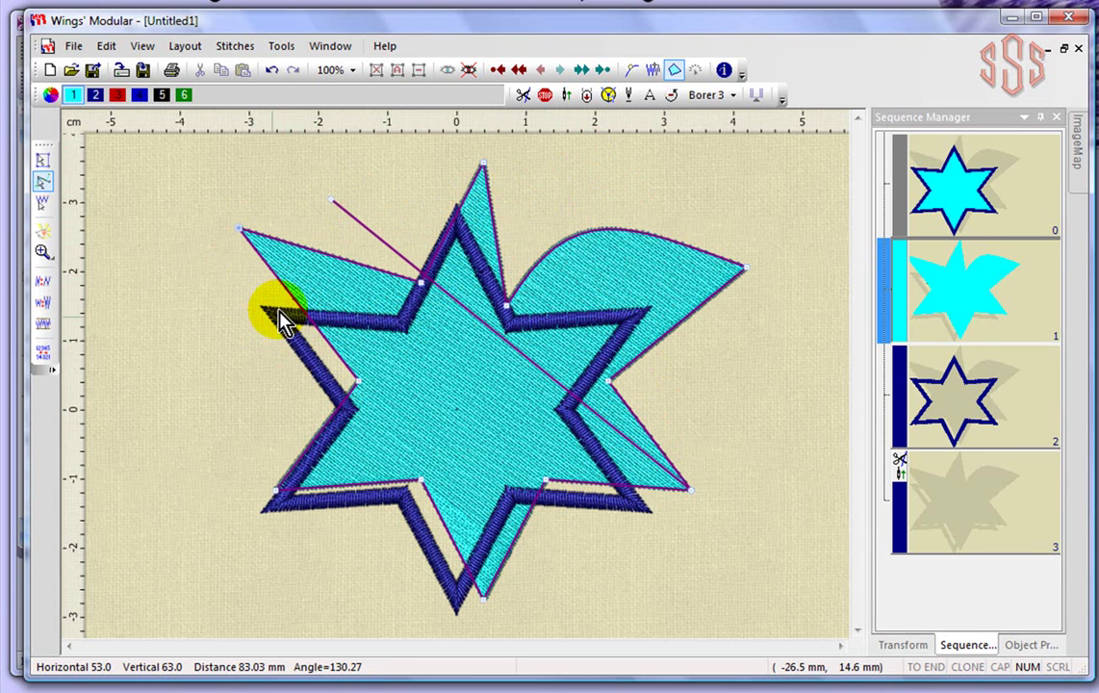
# - Reshape the navy satin outline by moving its upper-left tip, adjacent inner corner and top tip outward, and bow the edge right of the top
pyautogui.click(43, 164)
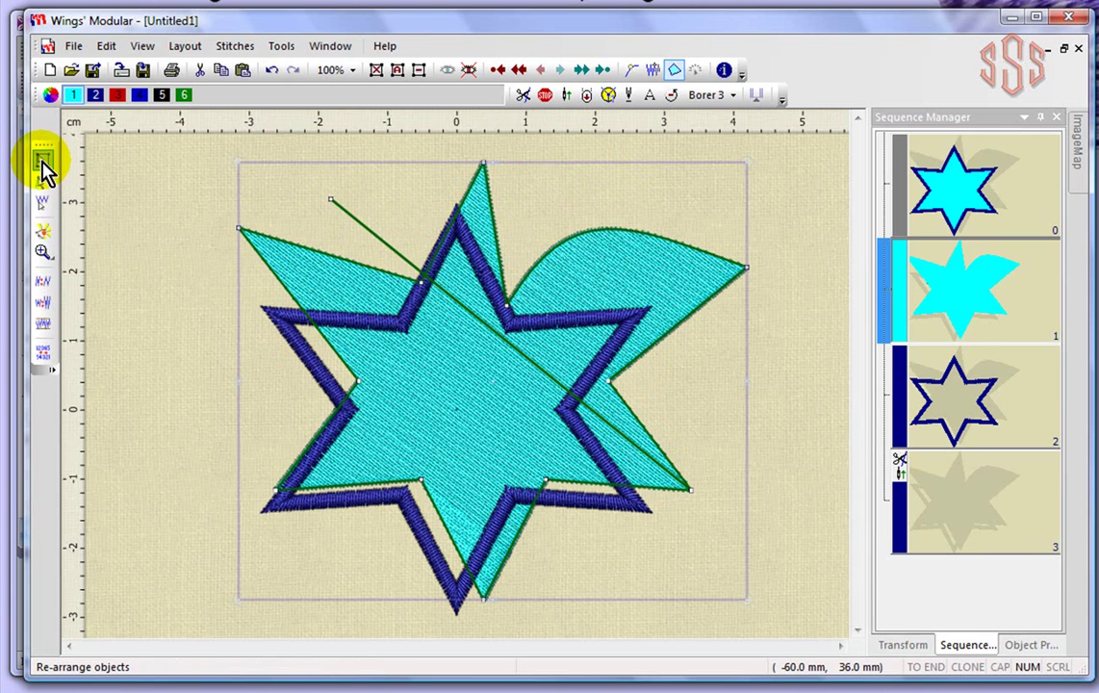
pyautogui.click(141, 244)
pyautogui.click(279, 319)
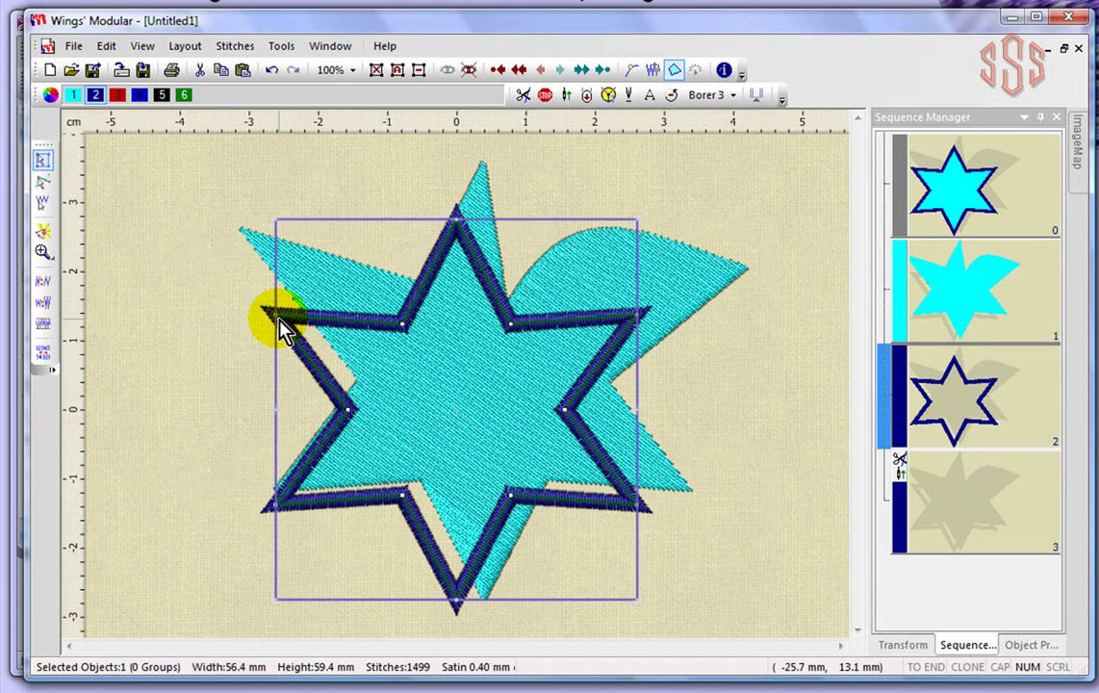
pyautogui.click(42, 181)
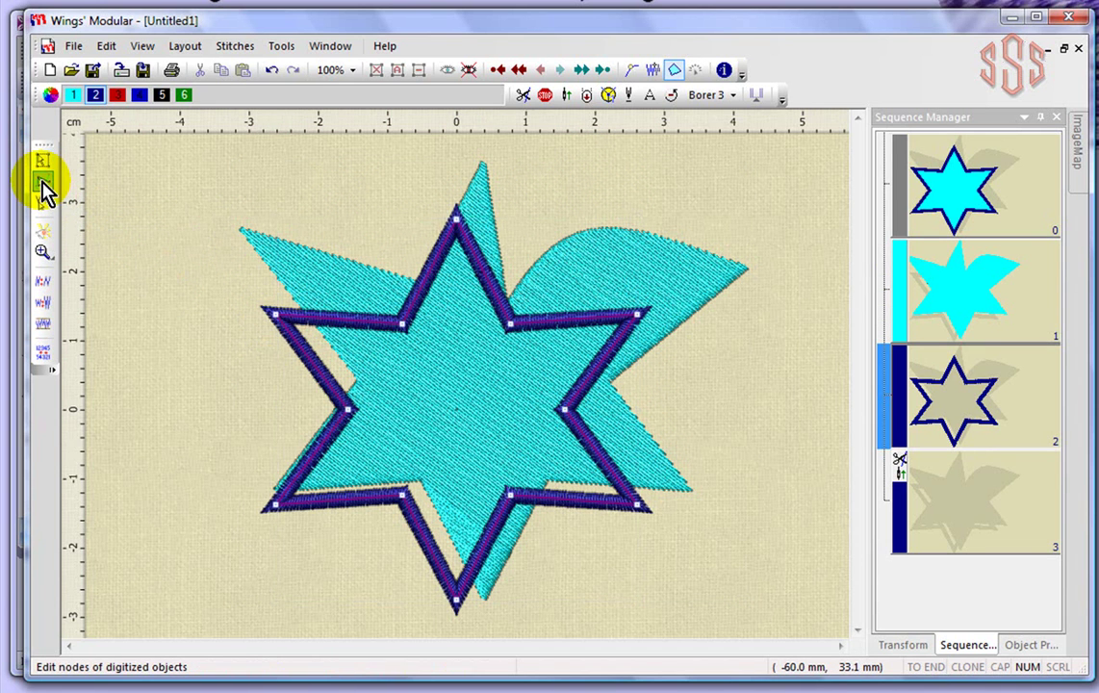
pyautogui.moveTo(276, 314); pyautogui.dragTo(237, 217)
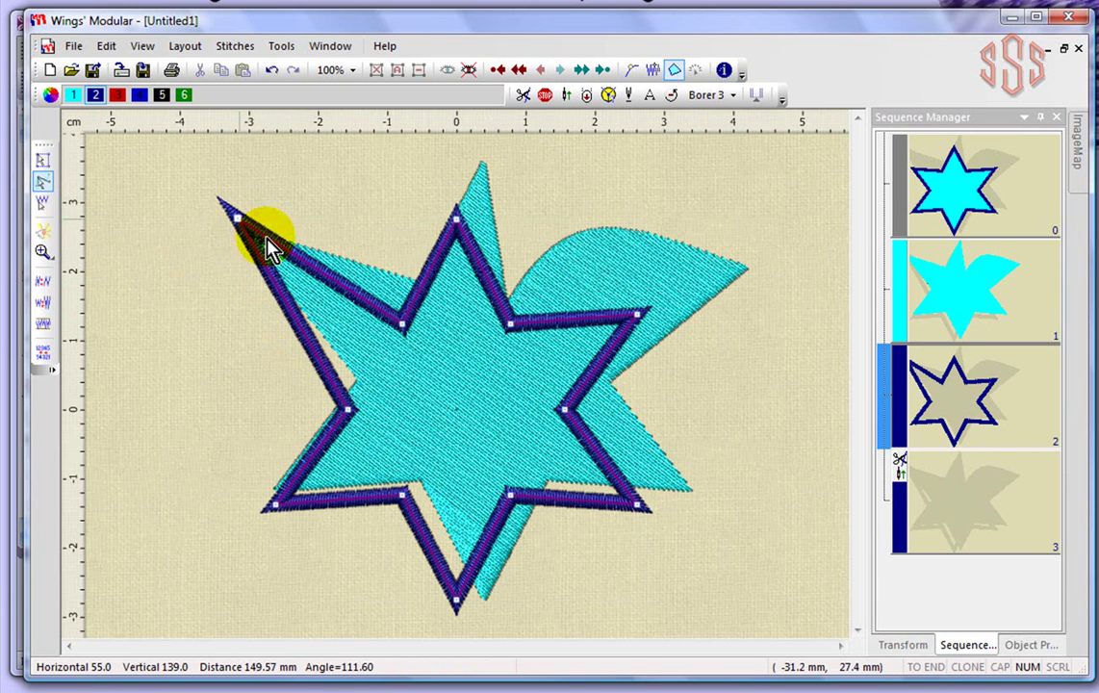
pyautogui.moveTo(402, 325); pyautogui.dragTo(371, 310)
pyautogui.moveTo(458, 229); pyautogui.dragTo(462, 179)
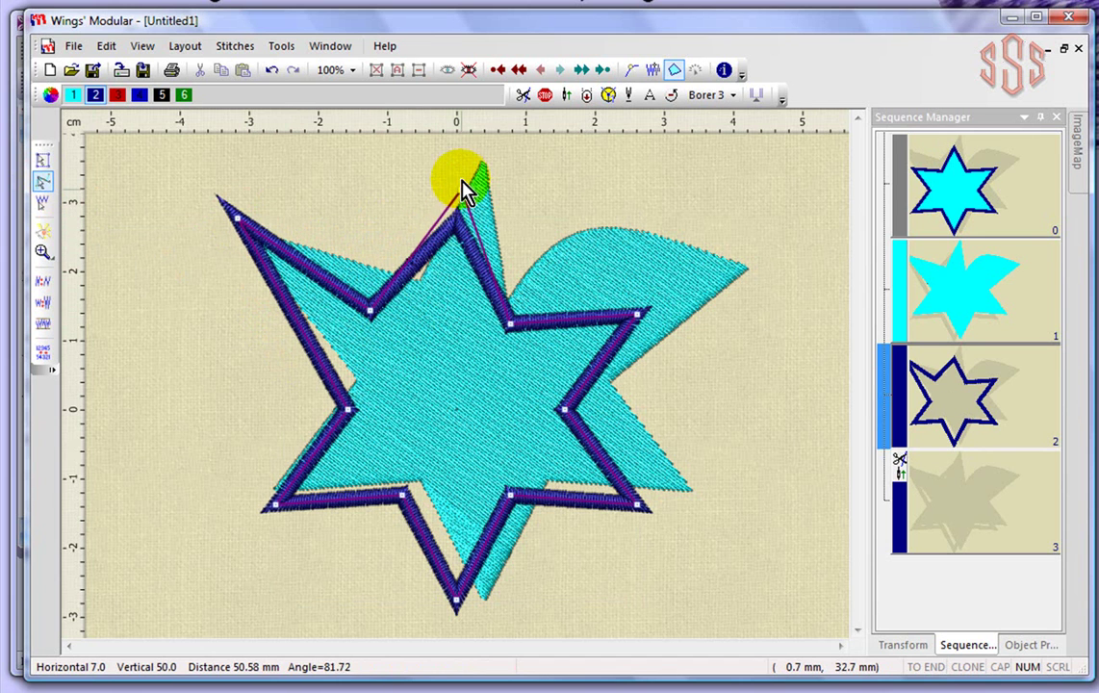
pyautogui.moveTo(488, 243); pyautogui.dragTo(559, 237)
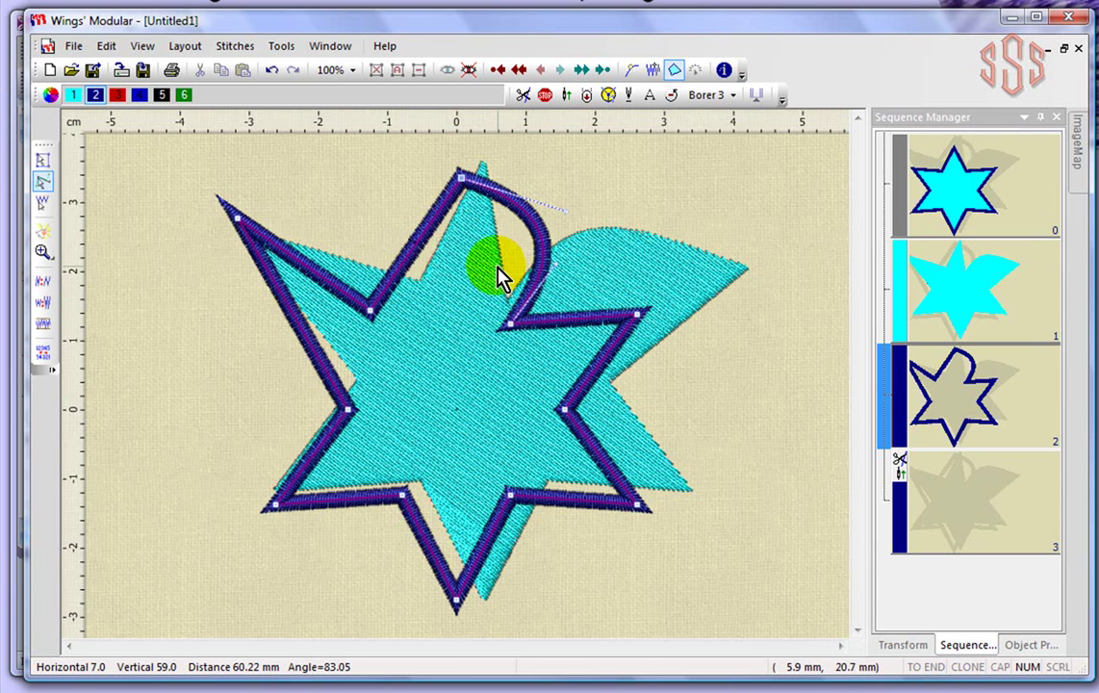
# - Return to the DW02-Butterfly-Corner.JEF design and examine the pink flourishes beside the butterfly closely
pyautogui.click(336, 48)
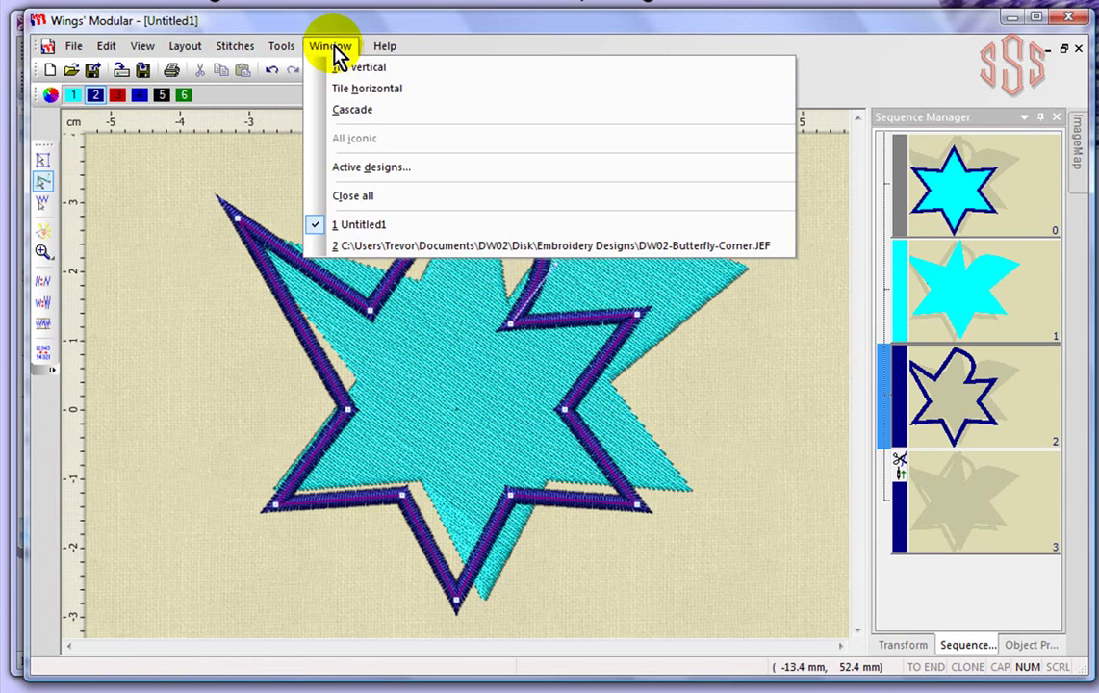
pyautogui.click(422, 247)
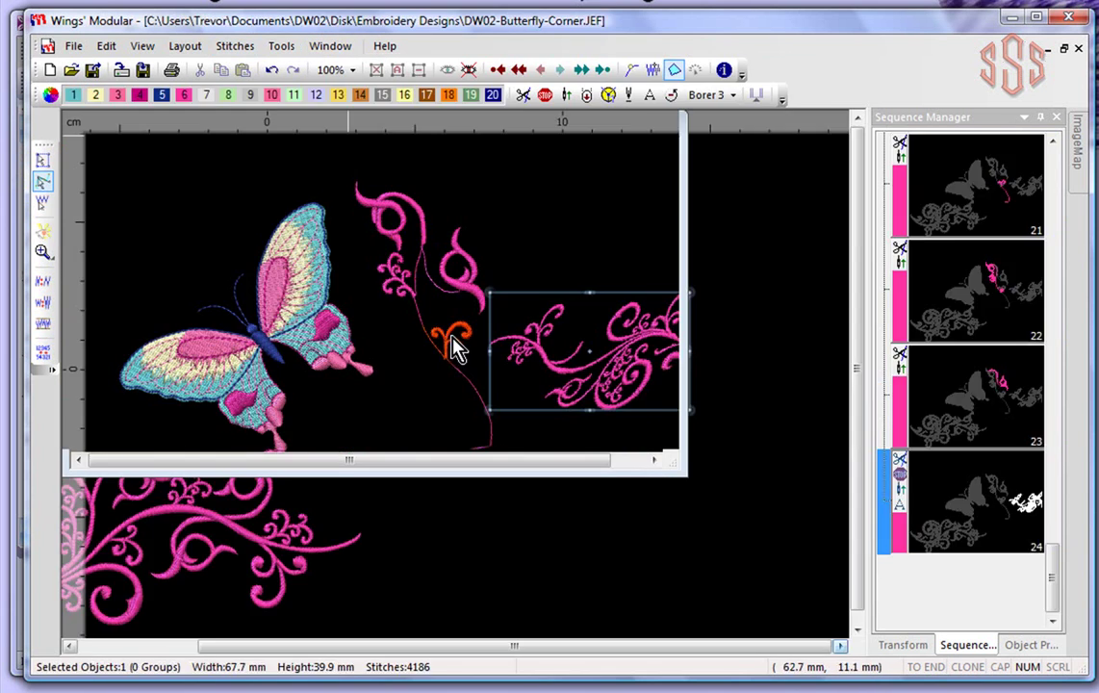
pyautogui.scroll(3, 457, 286)
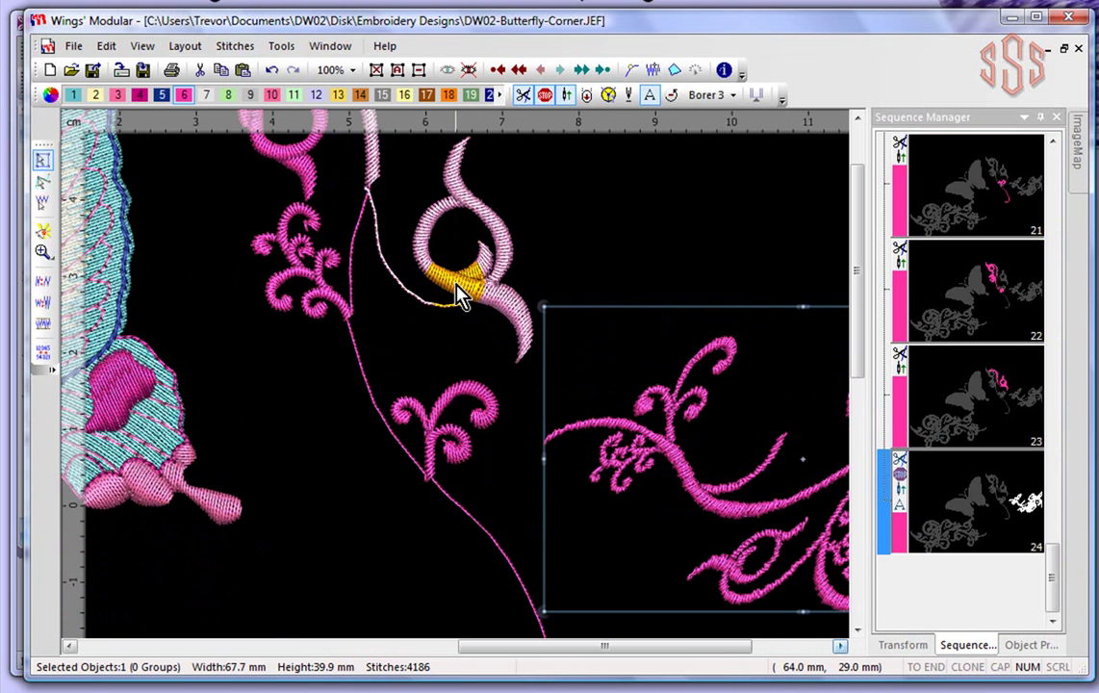
# - Select the pink swirl flourish to the right of the butterfly, then switch from outline editing to editing individual stitches
pyautogui.click(484, 231)
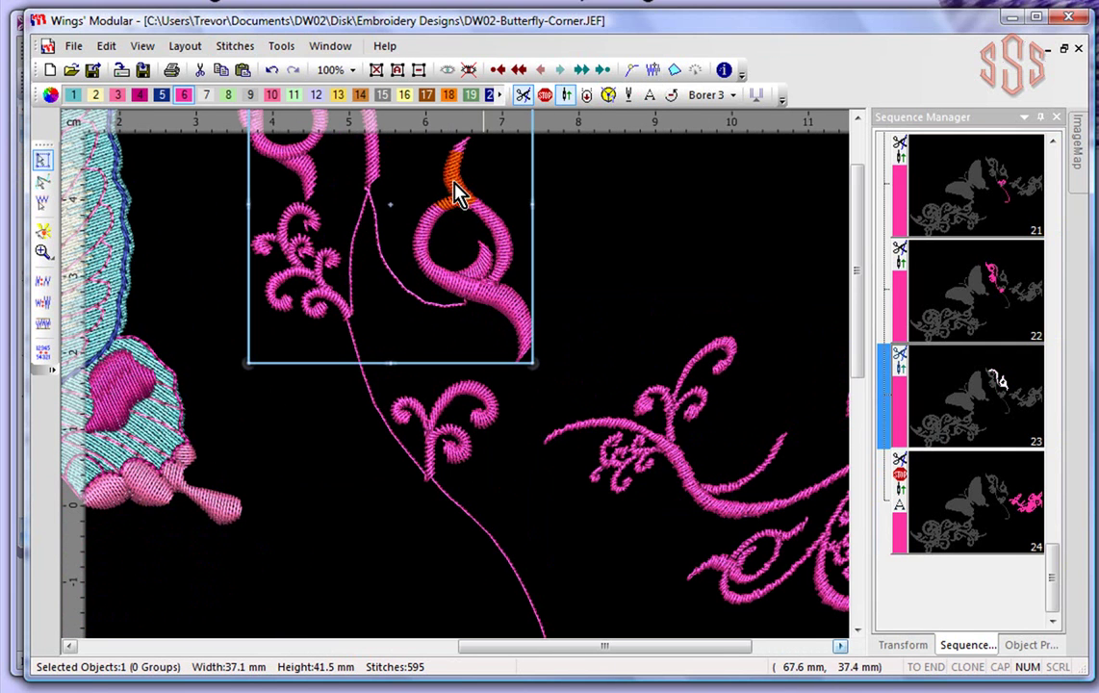
pyautogui.click(42, 182)
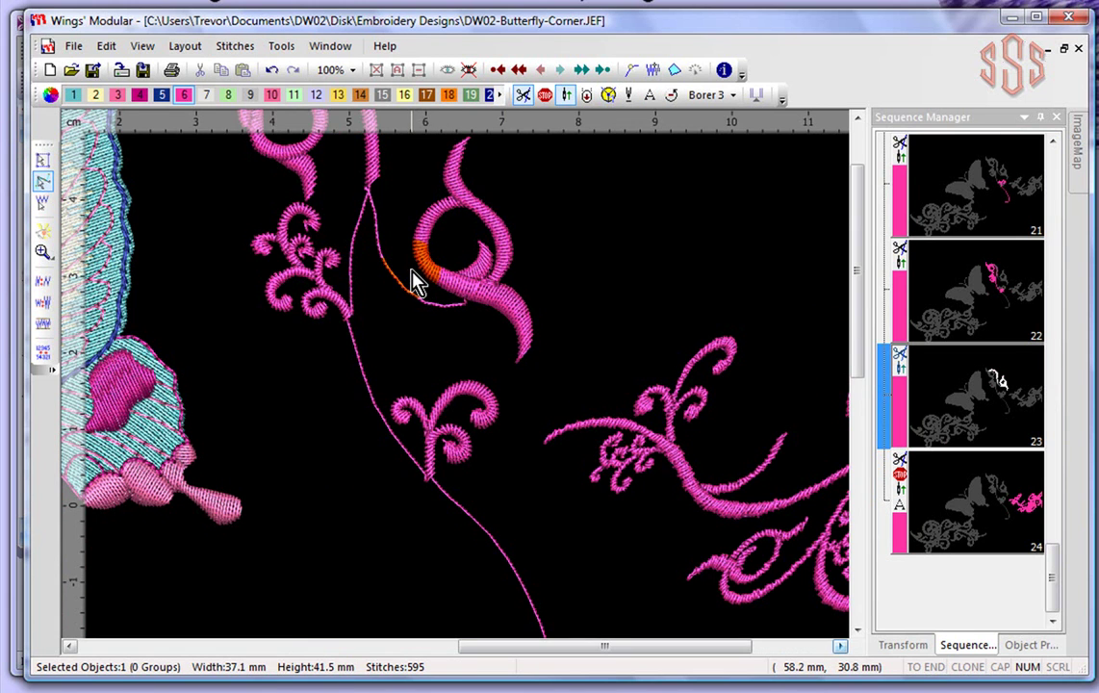
pyautogui.click(38, 204)
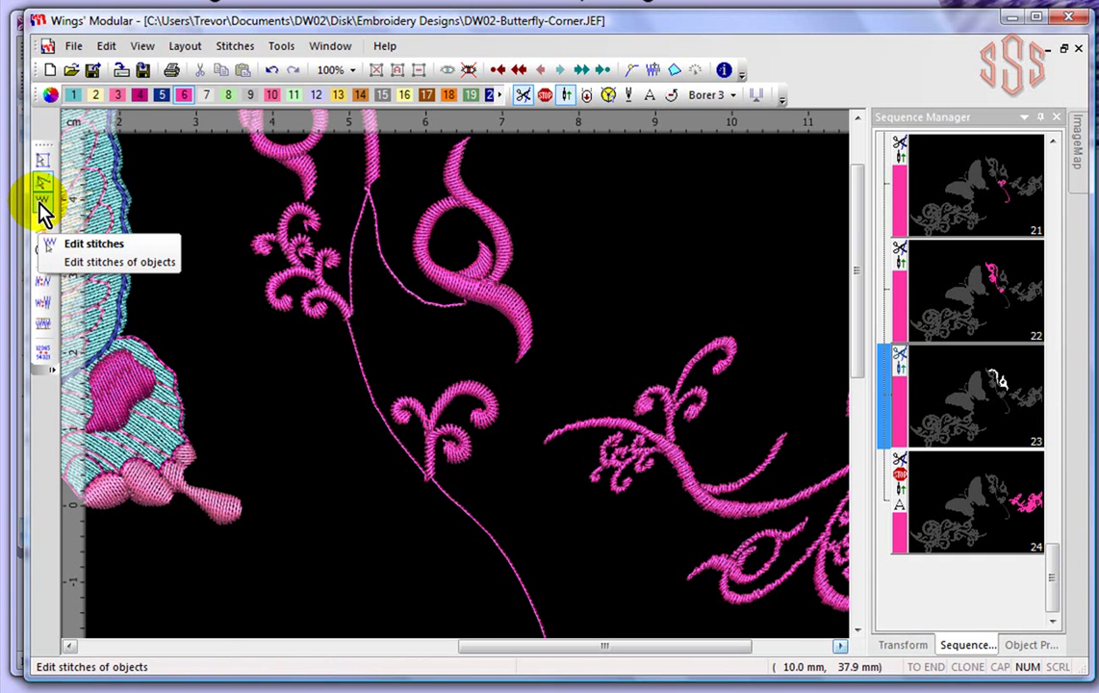
pyautogui.click(43, 209)
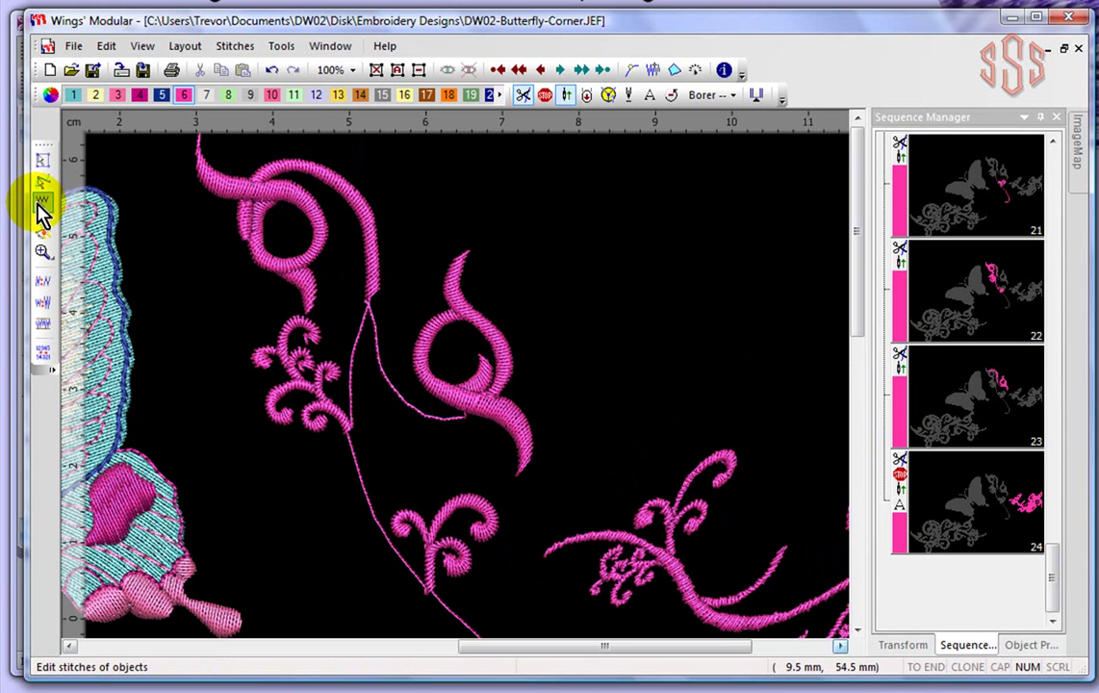
pyautogui.click(42, 208)
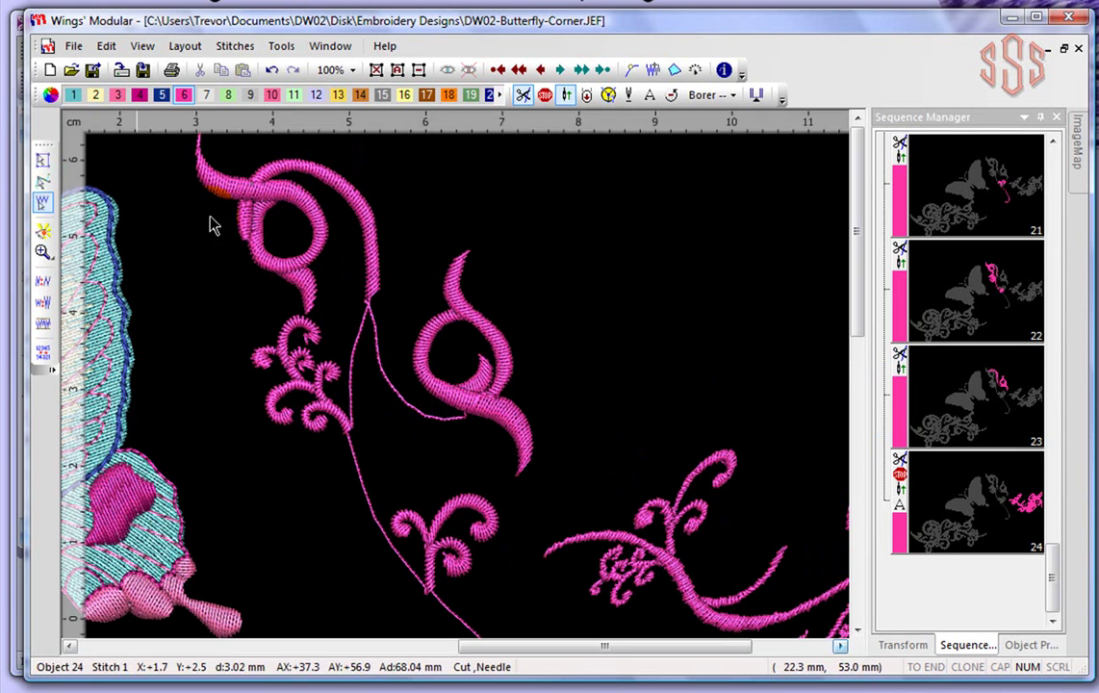
# - Turn off the 3D preview to show the stitch points along the swirl's right arc
pyautogui.scroll(4, 510, 409)
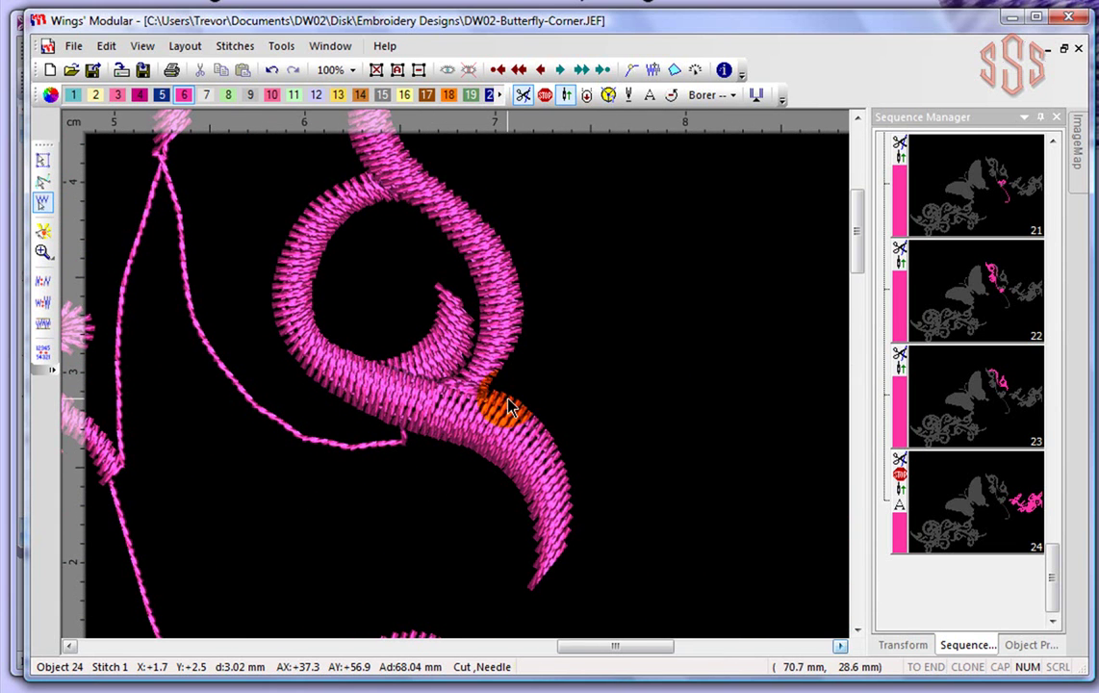
pyautogui.click(42, 202)
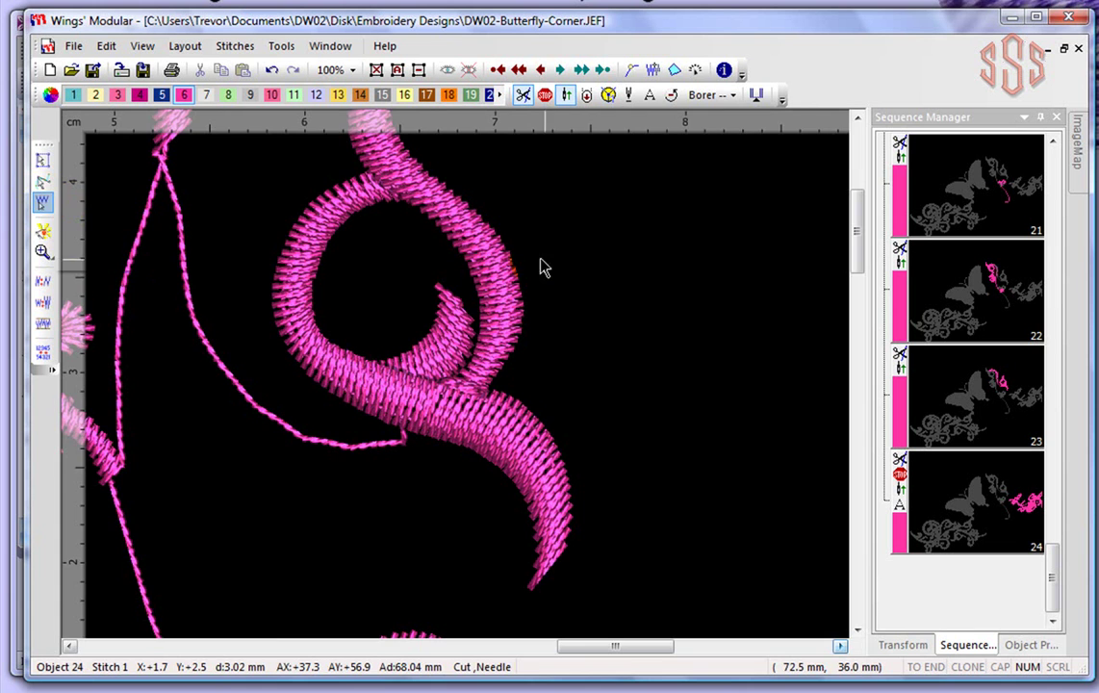
pyautogui.scroll(4, 530, 266)
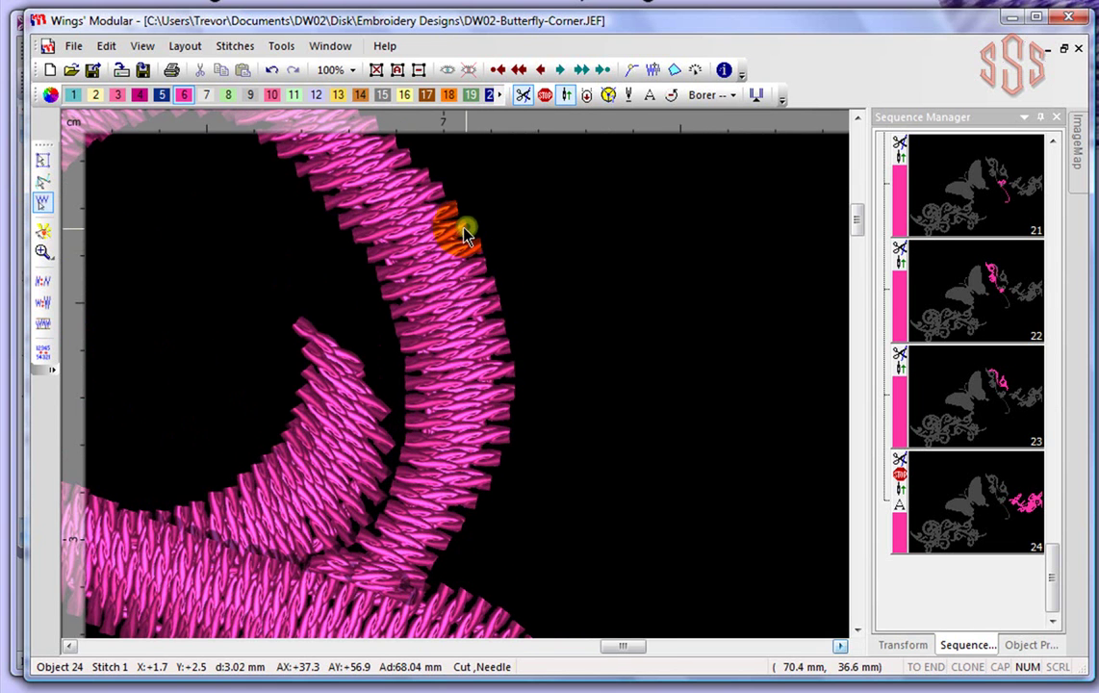
pyautogui.click(479, 250)
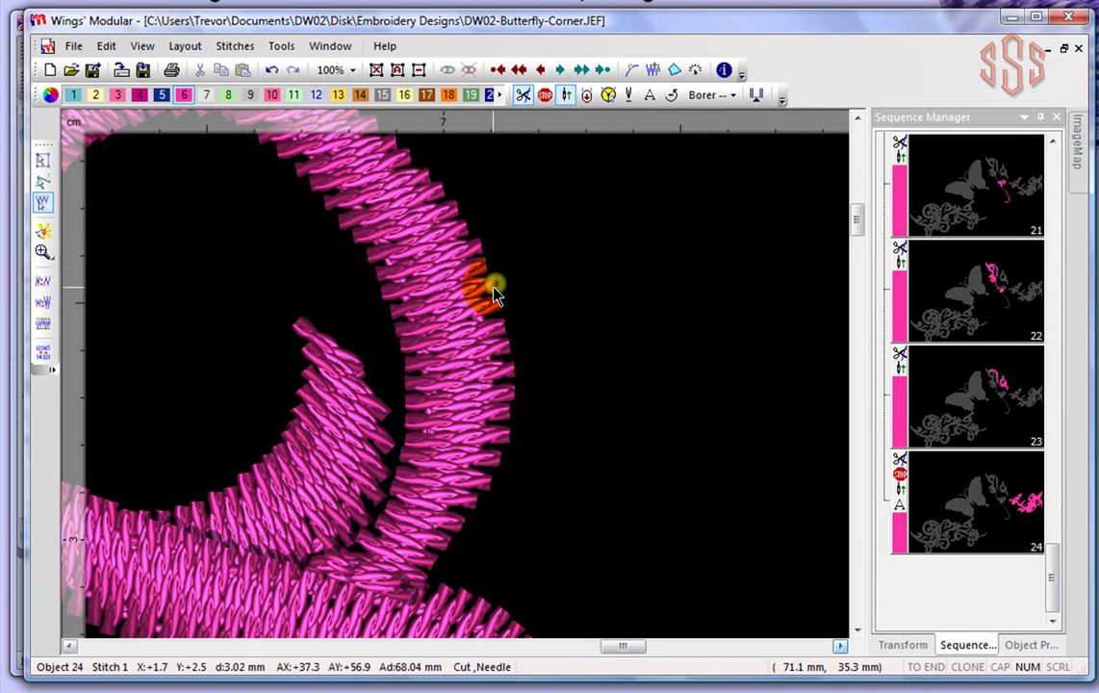
pyautogui.click(634, 75)
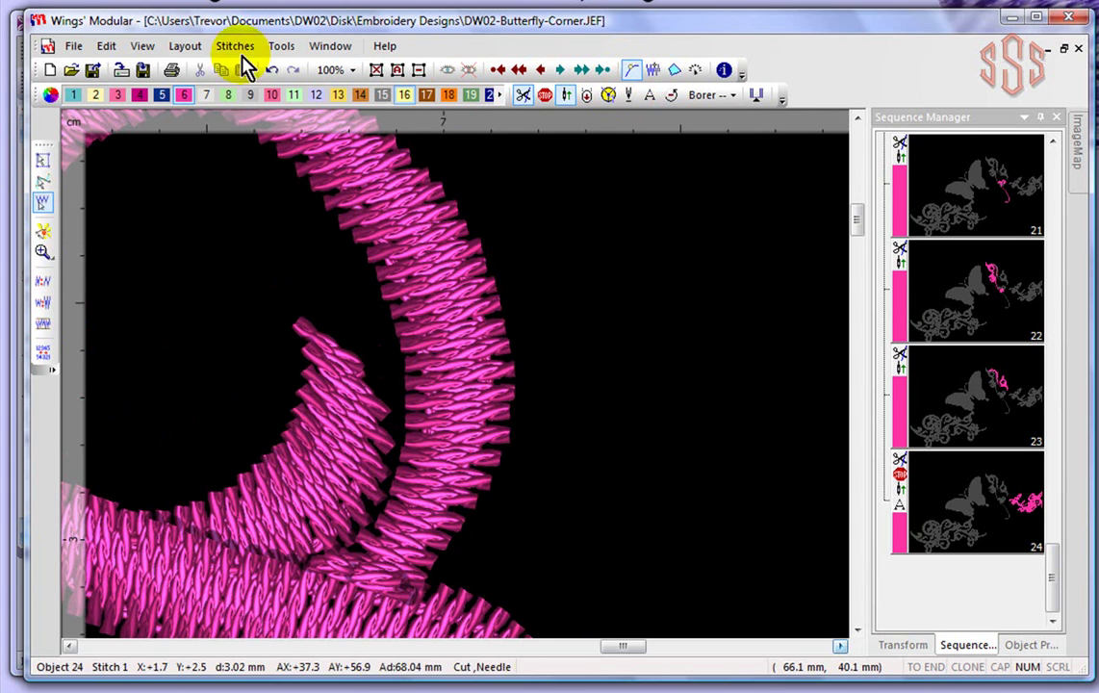
pyautogui.click(144, 47)
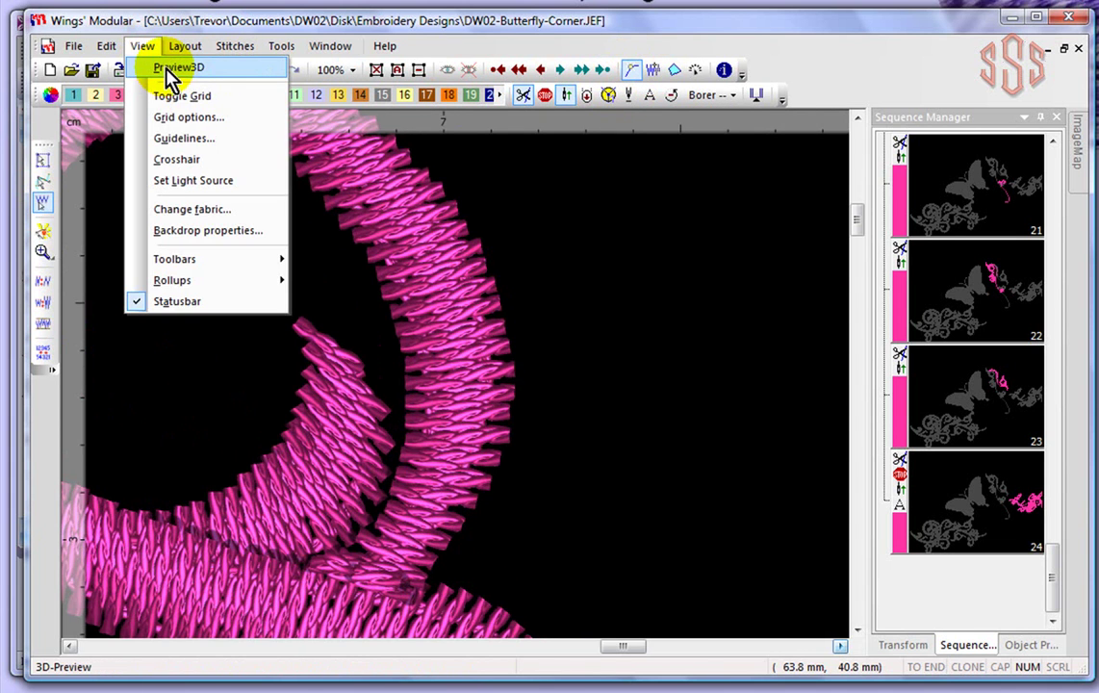
pyautogui.click(173, 67)
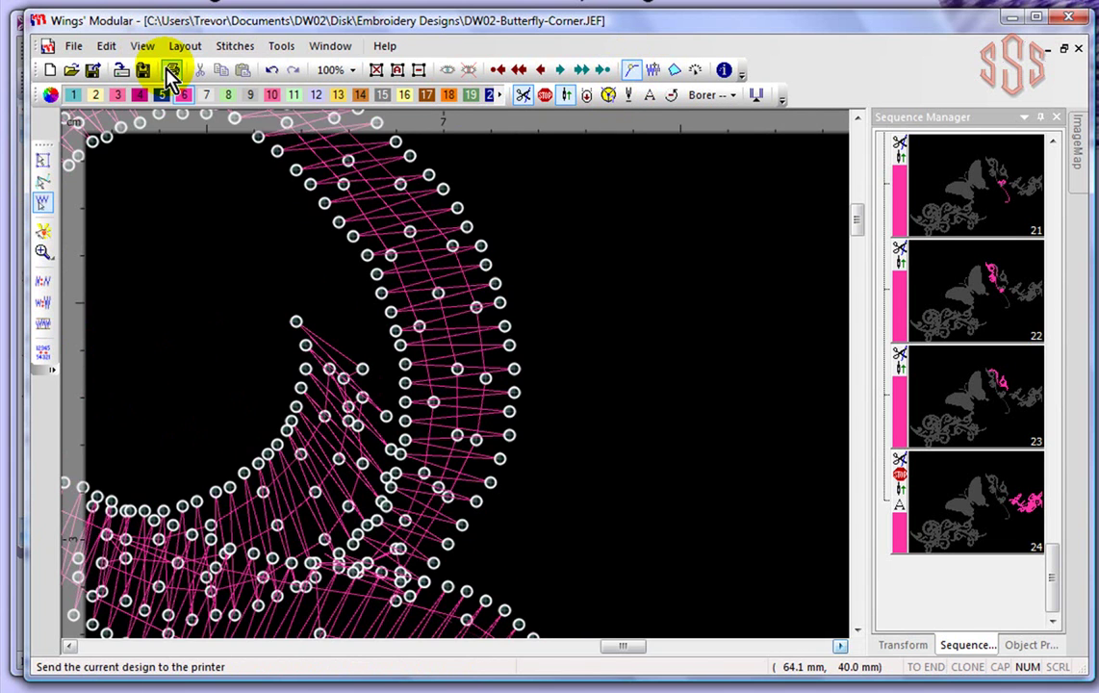
# - Pull one stitch point on the outer edge of the swirl's right arc up and outward, and delete that stitch
pyautogui.click(460, 212)
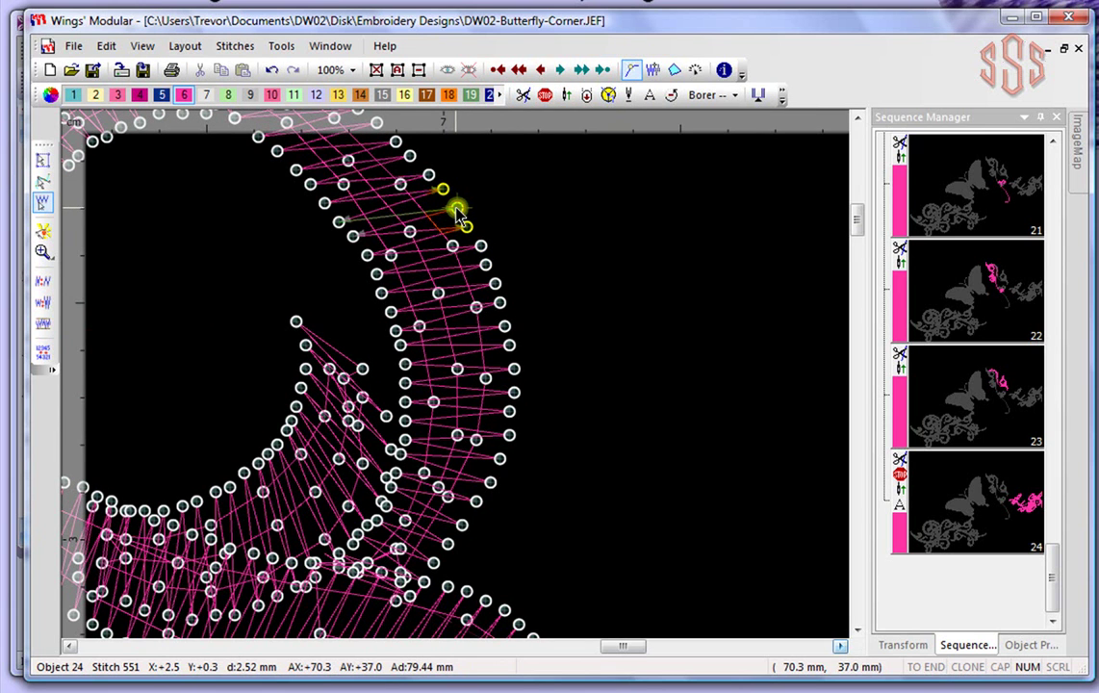
pyautogui.click(481, 250)
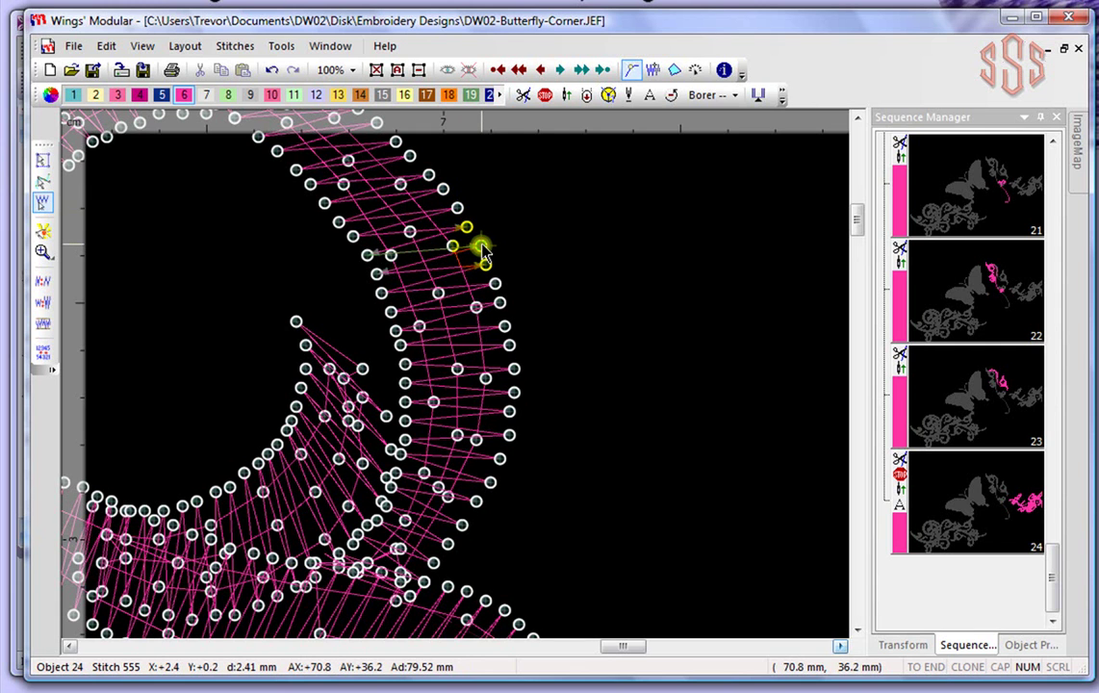
pyautogui.moveTo(482, 250); pyautogui.dragTo(534, 206)
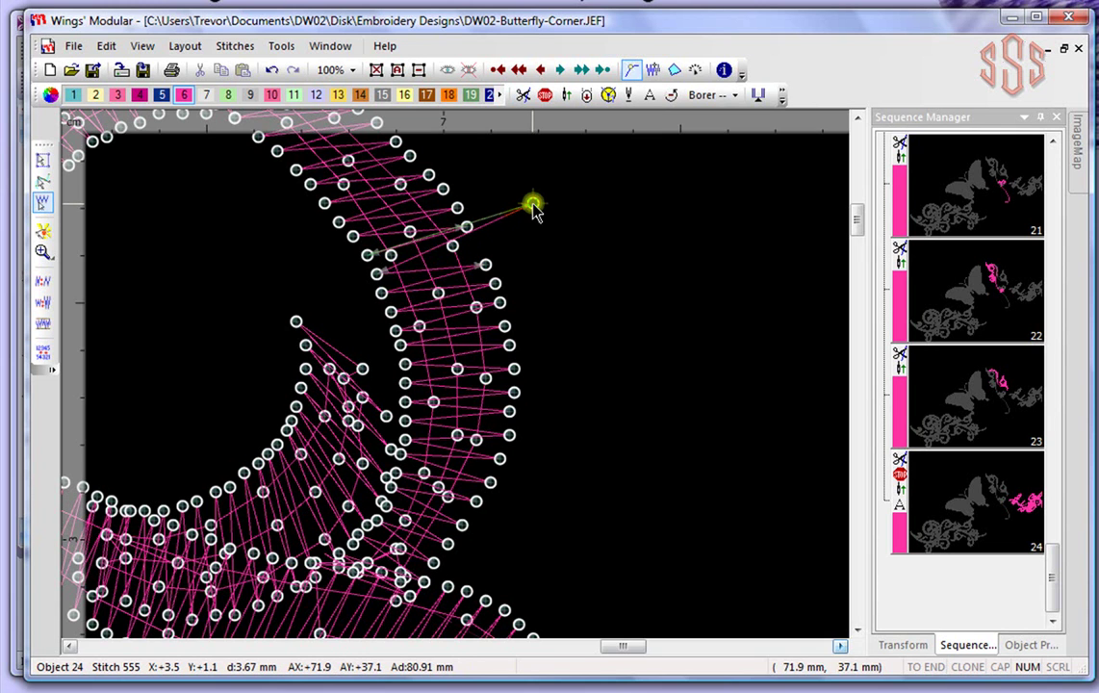
pyautogui.click(485, 264)
pyautogui.click(534, 206)
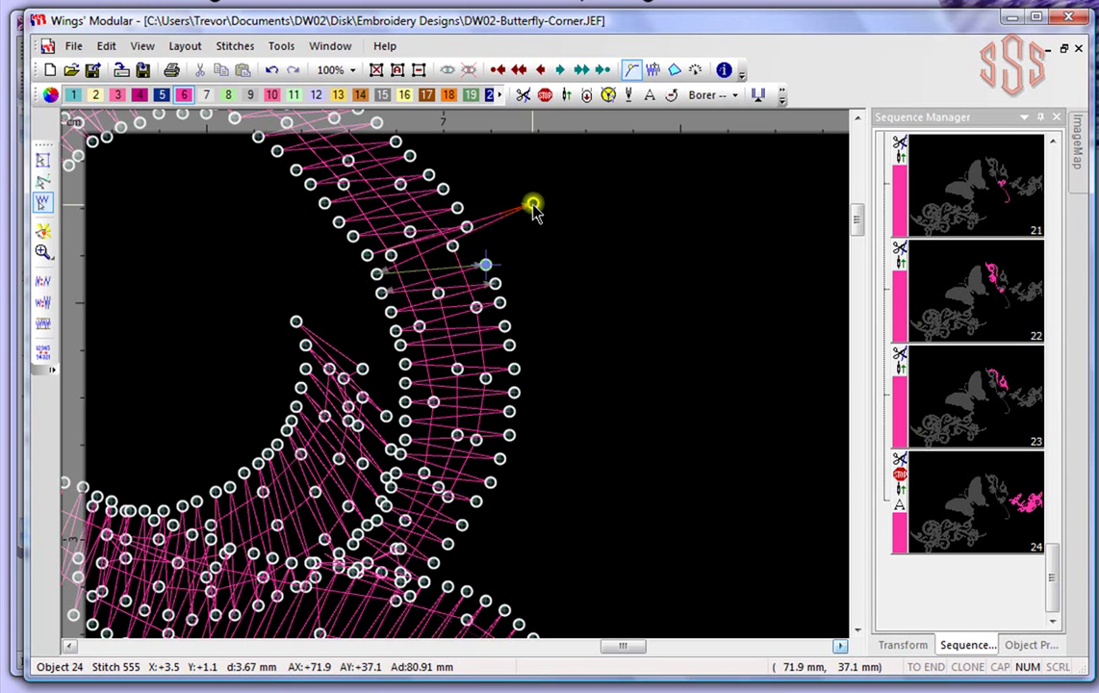
pyautogui.hotkey('ctrl', 'z')
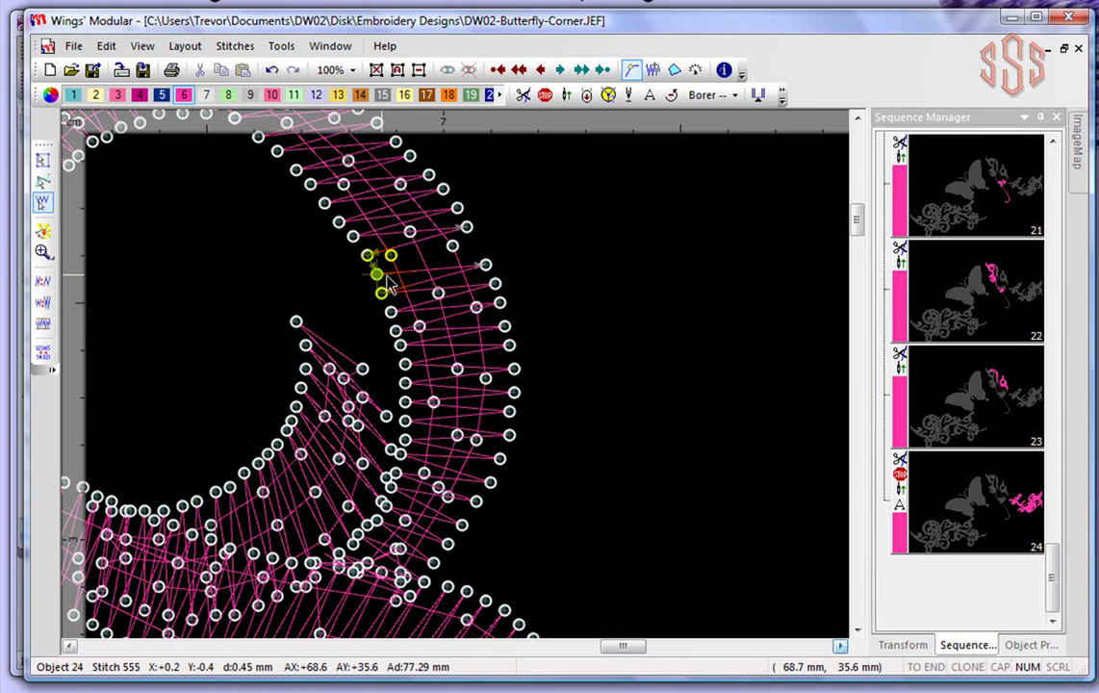
# - Insert five zigzag stitches outside the swirl's right arc, starting from the outer stitch point just below the deleted one
pyautogui.click(488, 273)
pyautogui.rightClick(488, 273)
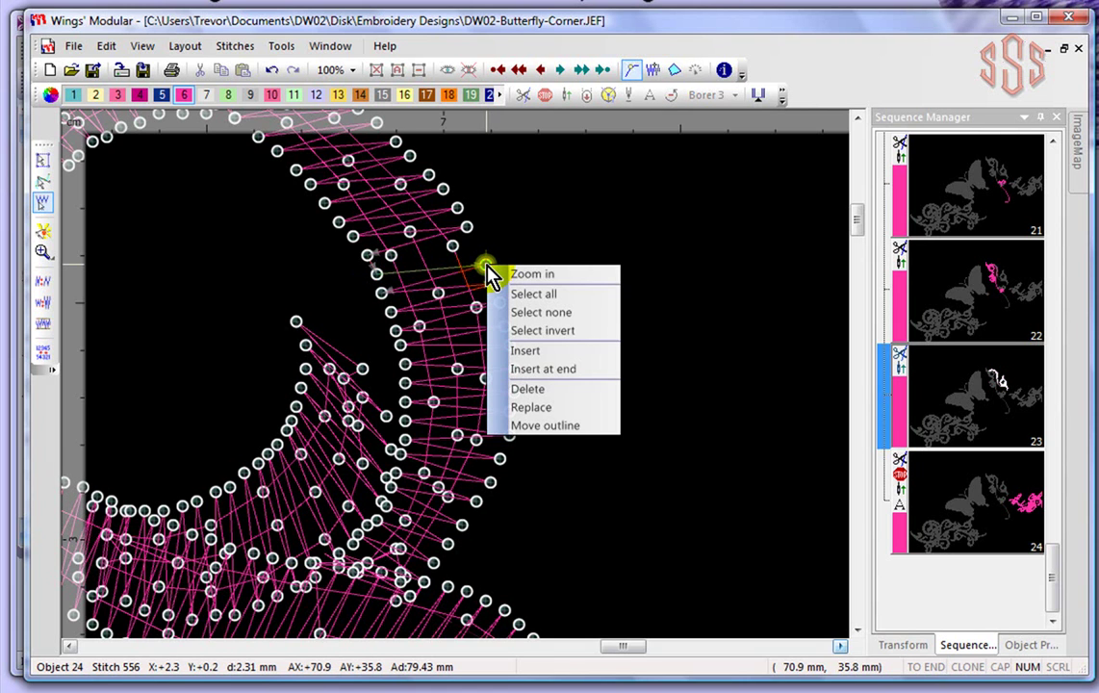
pyautogui.click(532, 353)
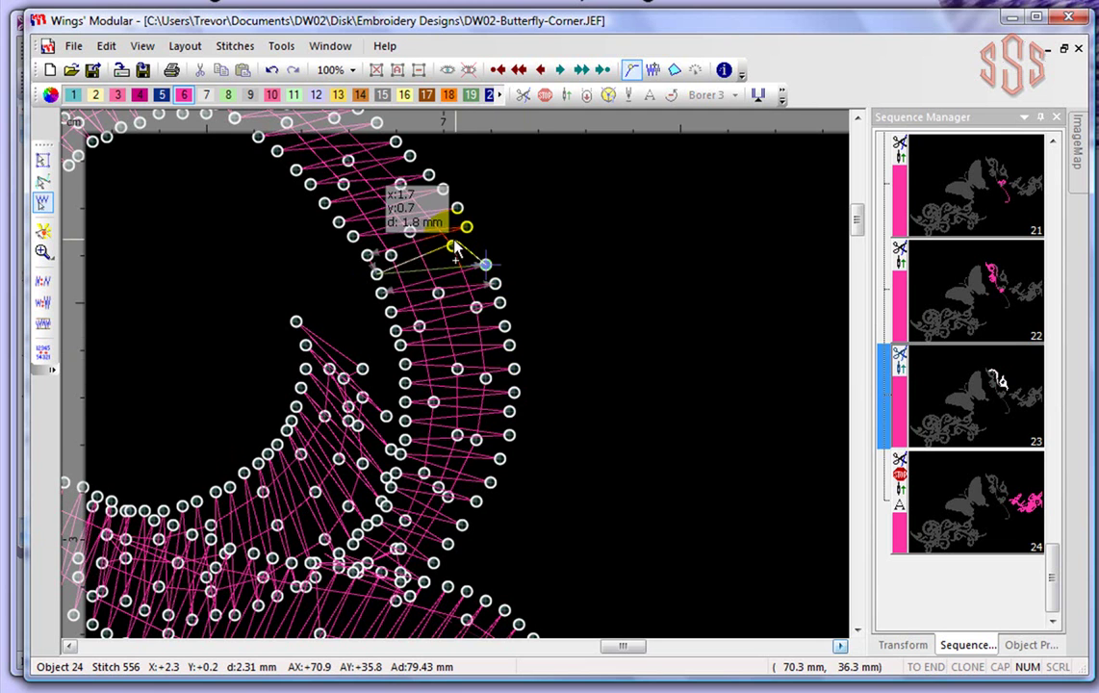
pyautogui.click(533, 205)
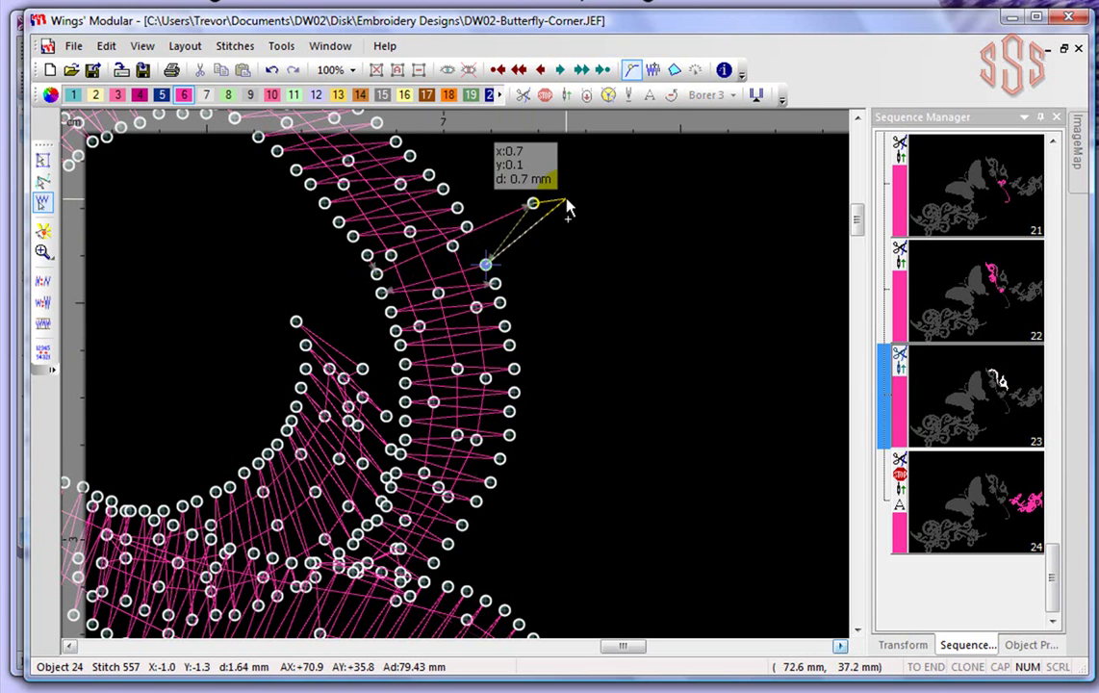
pyautogui.click(486, 209)
pyautogui.click(551, 240)
pyautogui.click(485, 237)
pyautogui.click(542, 269)
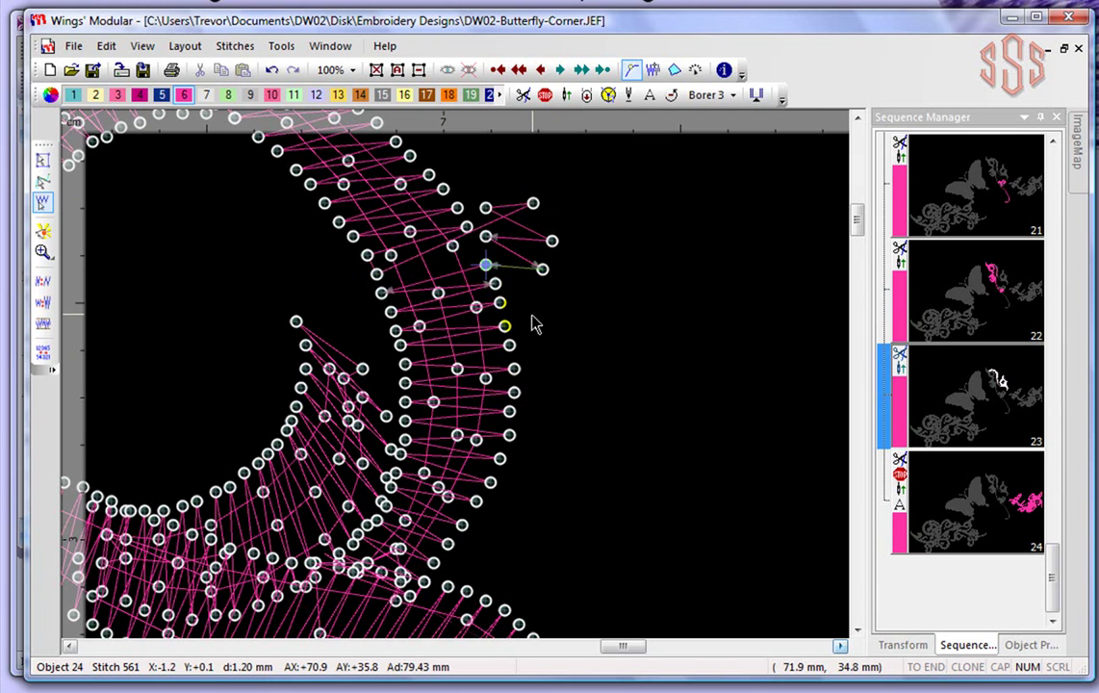
# - Insert a rounded closed loop of nine stitches outside the swirl's right arc, starting from an outer-edge stitch point below the zigzag
pyautogui.click(509, 344)
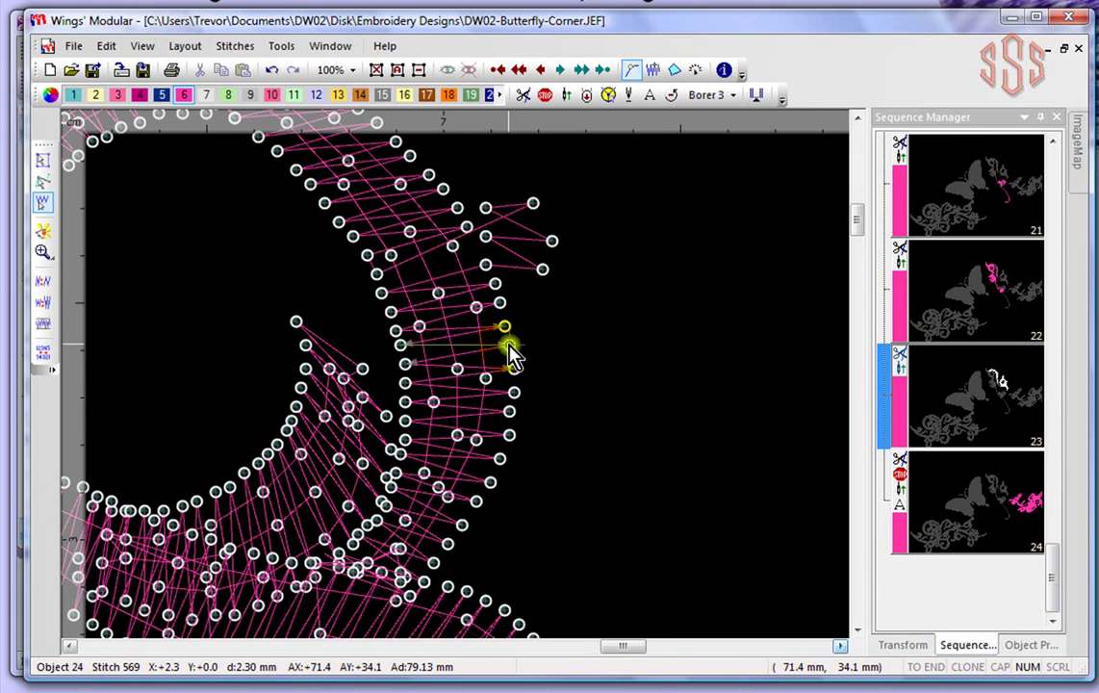
pyautogui.rightClick(509, 349)
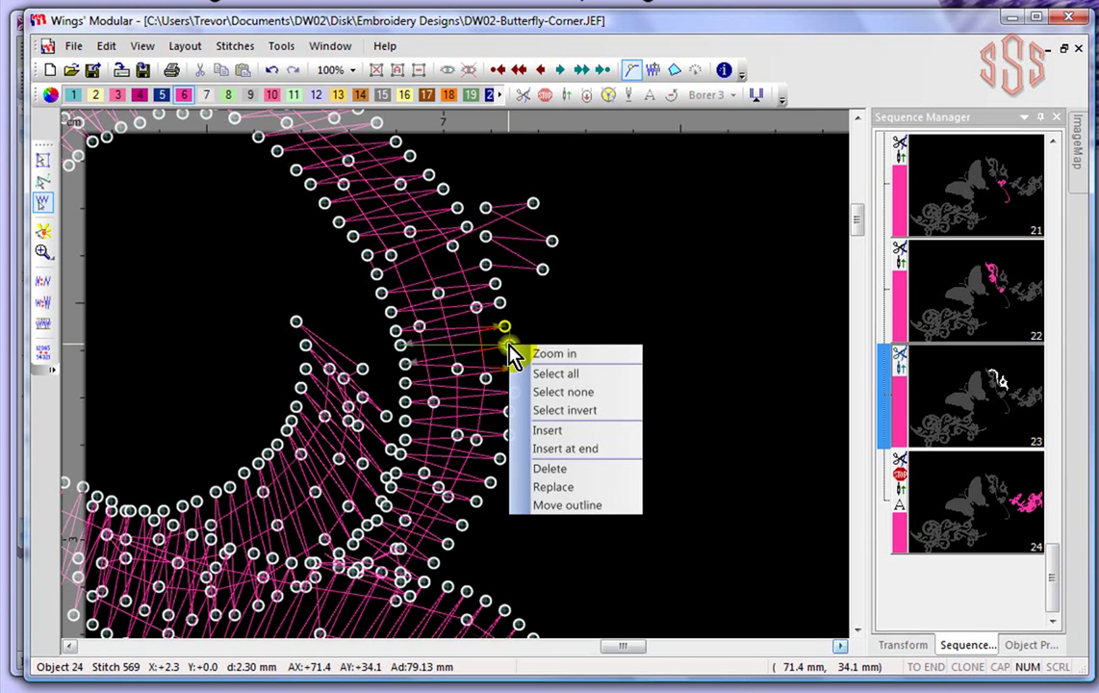
pyautogui.click(588, 442)
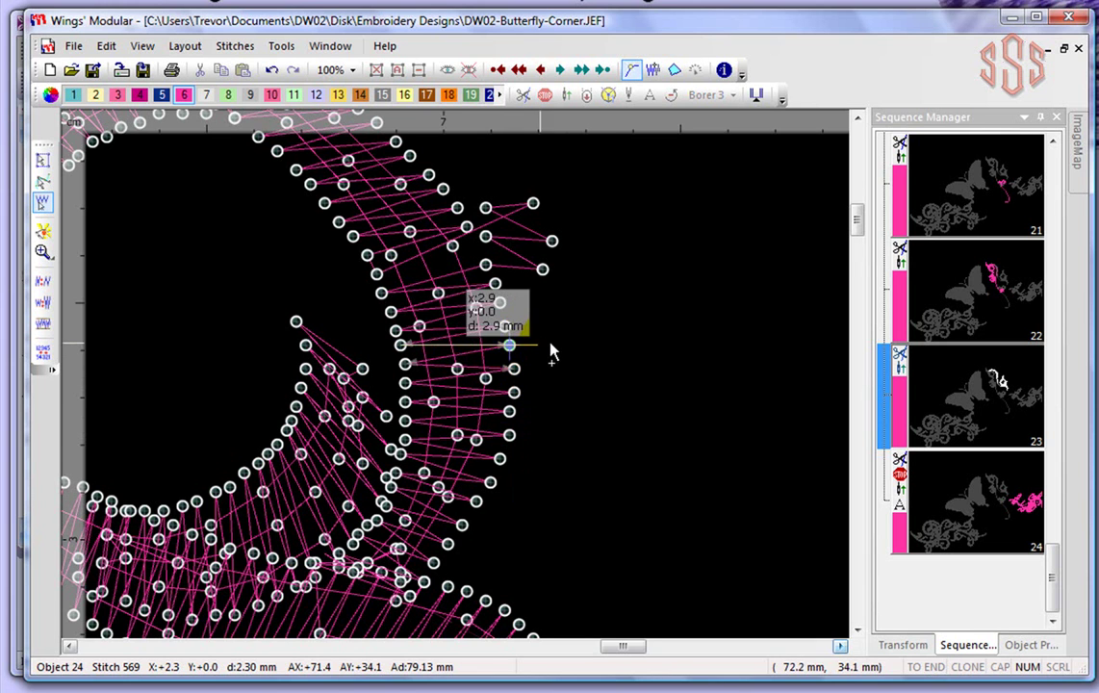
pyautogui.click(590, 323)
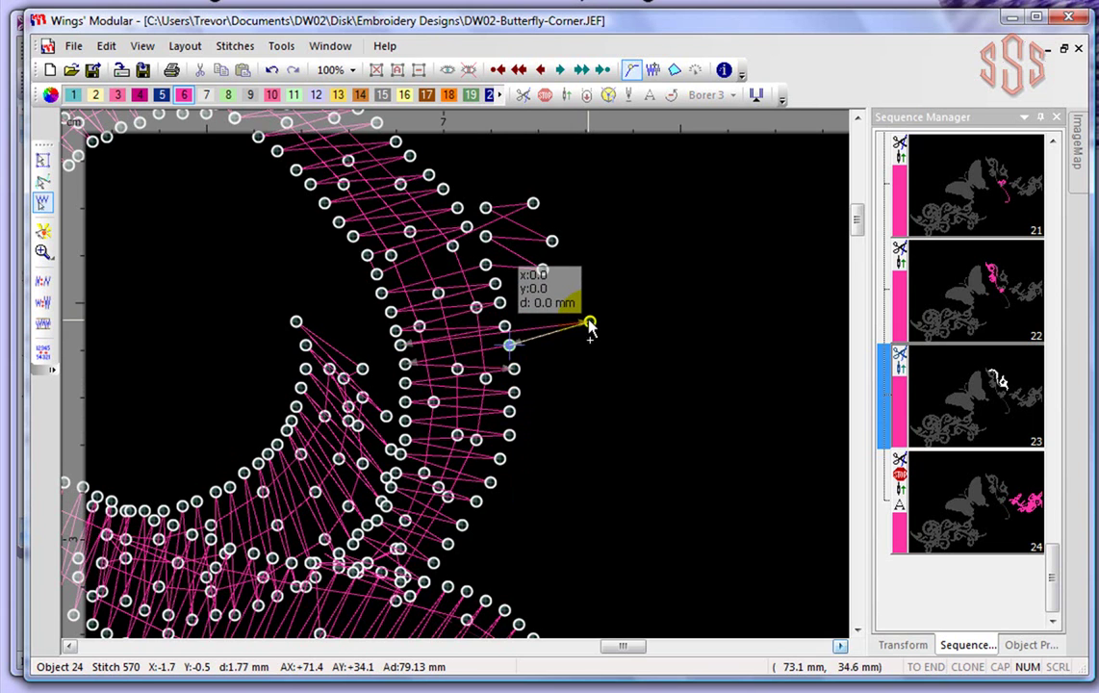
pyautogui.click(608, 367)
pyautogui.click(652, 378)
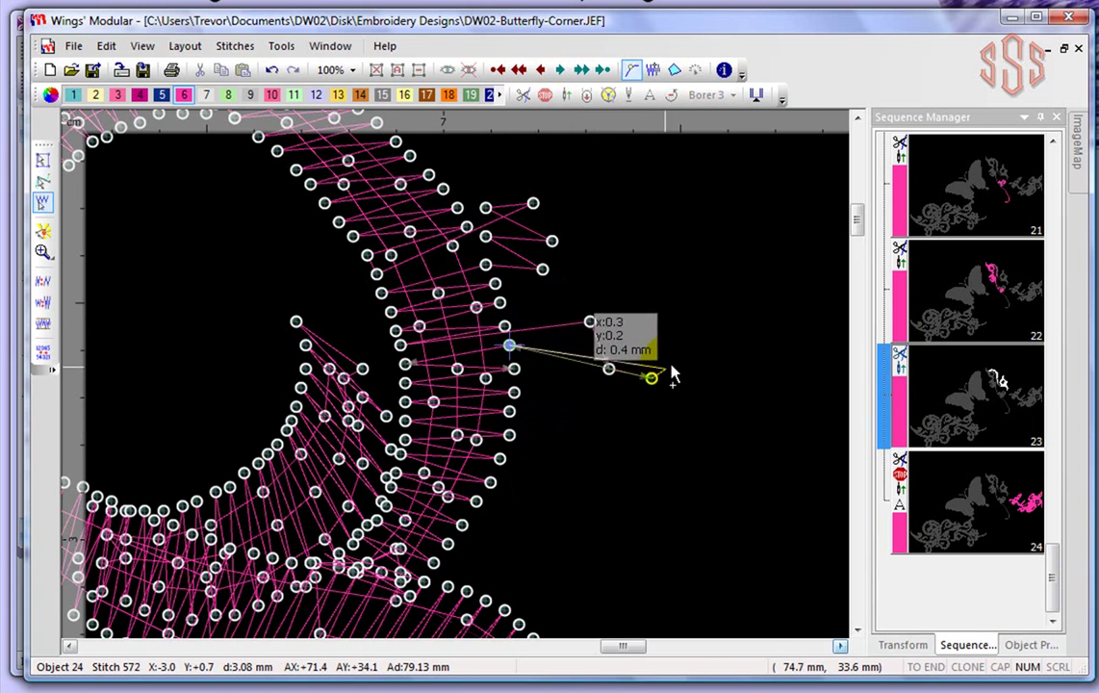
pyautogui.click(693, 356)
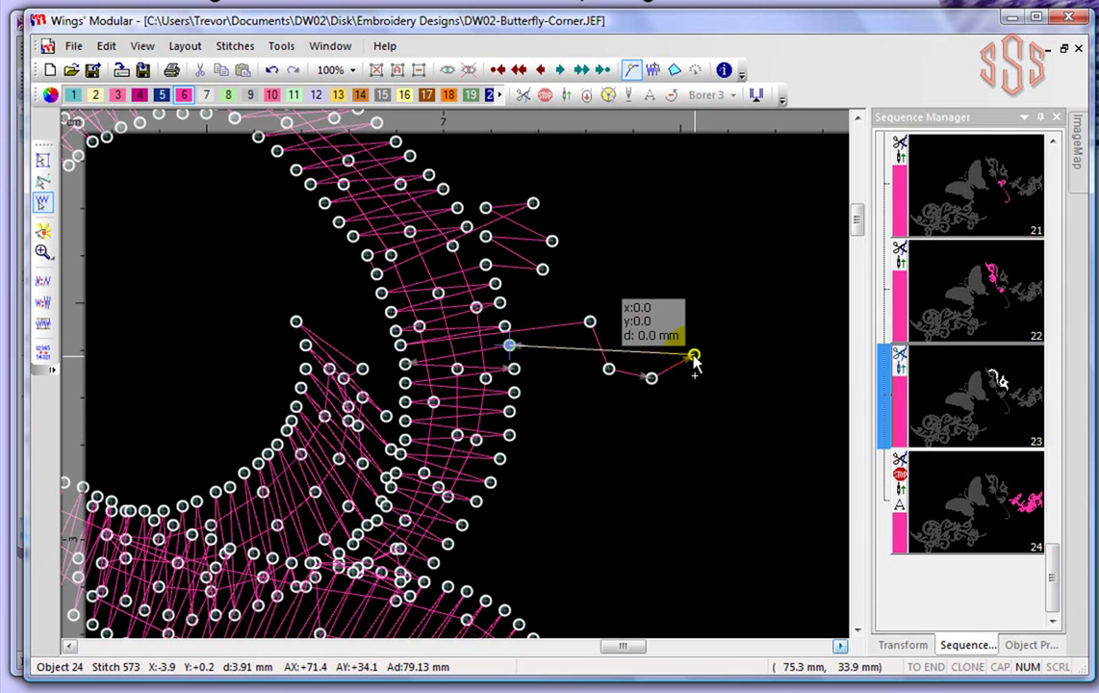
pyautogui.click(704, 297)
pyautogui.click(666, 261)
pyautogui.click(618, 248)
pyautogui.click(581, 267)
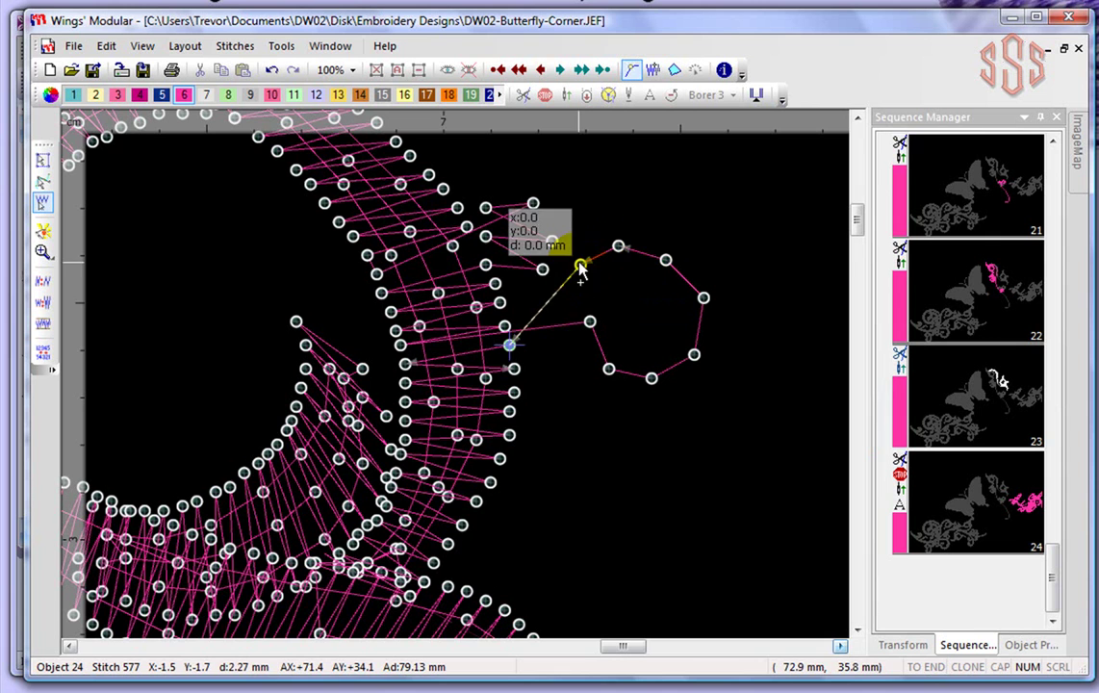
pyautogui.click(589, 321)
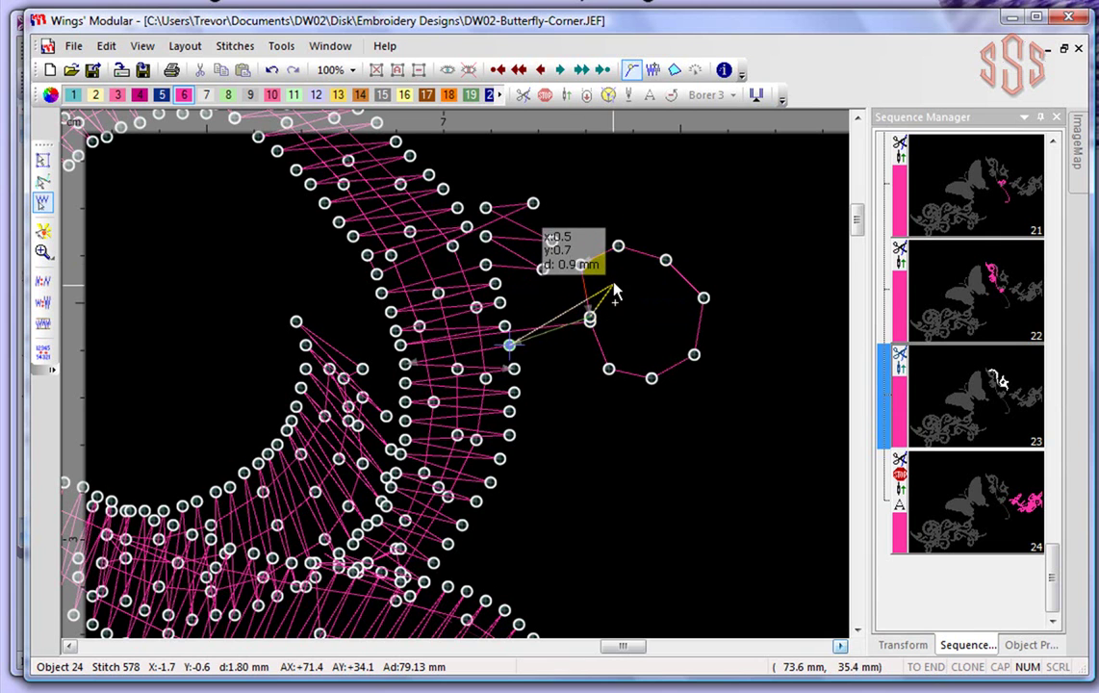
# - Add crossing stitches inside the loop, lead the stitching back to the swirl's outer edge, and return to object selection
pyautogui.click(666, 262)
pyautogui.click(680, 314)
pyautogui.click(672, 342)
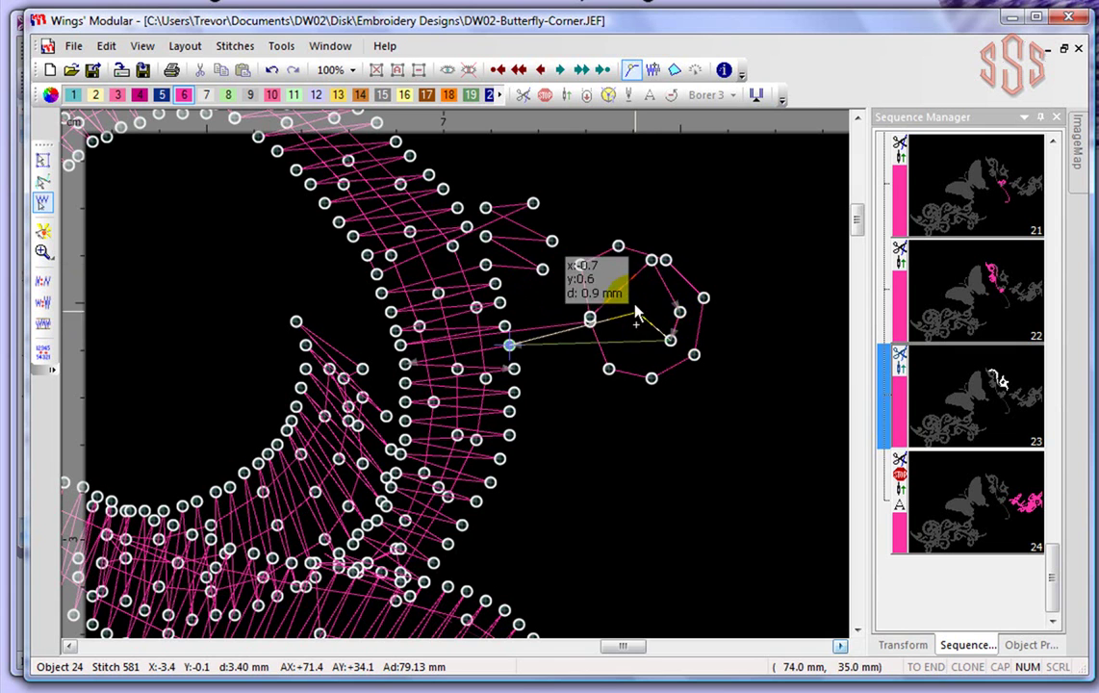
pyautogui.click(628, 294)
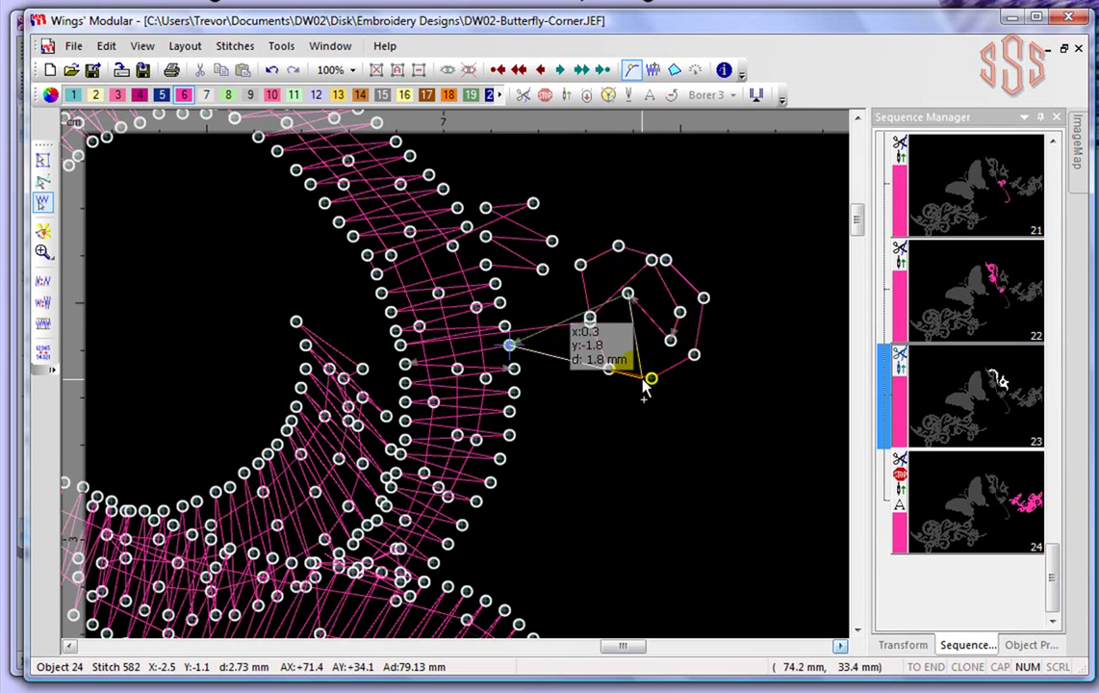
pyautogui.click(641, 378)
pyautogui.click(589, 320)
pyautogui.click(589, 321)
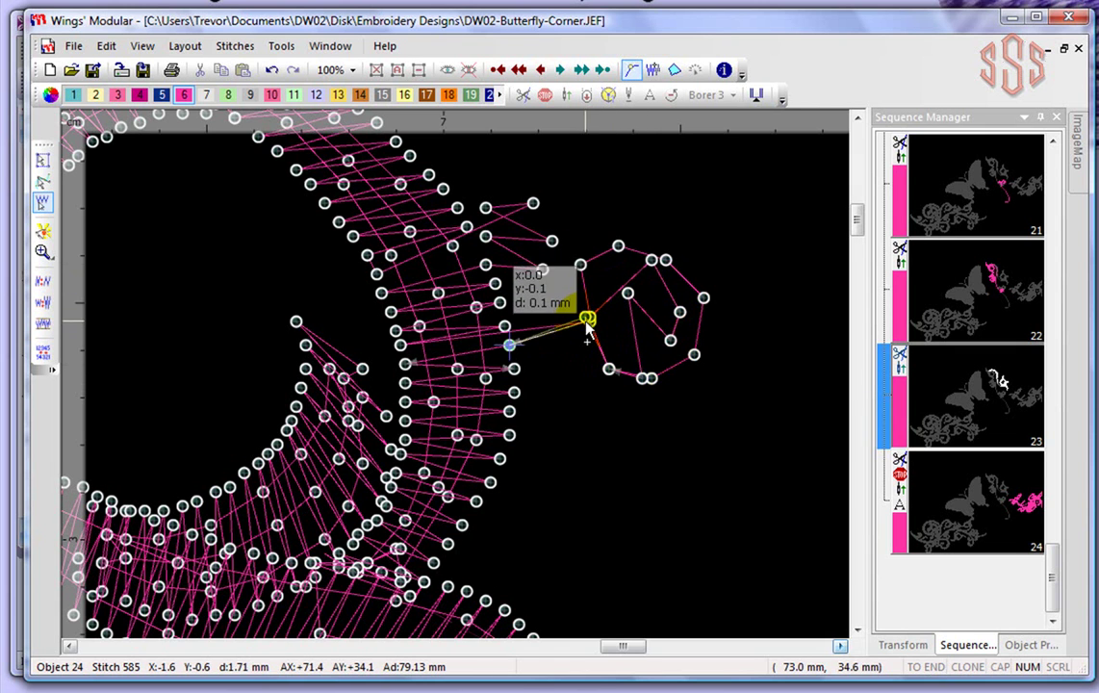
pyautogui.click(507, 330)
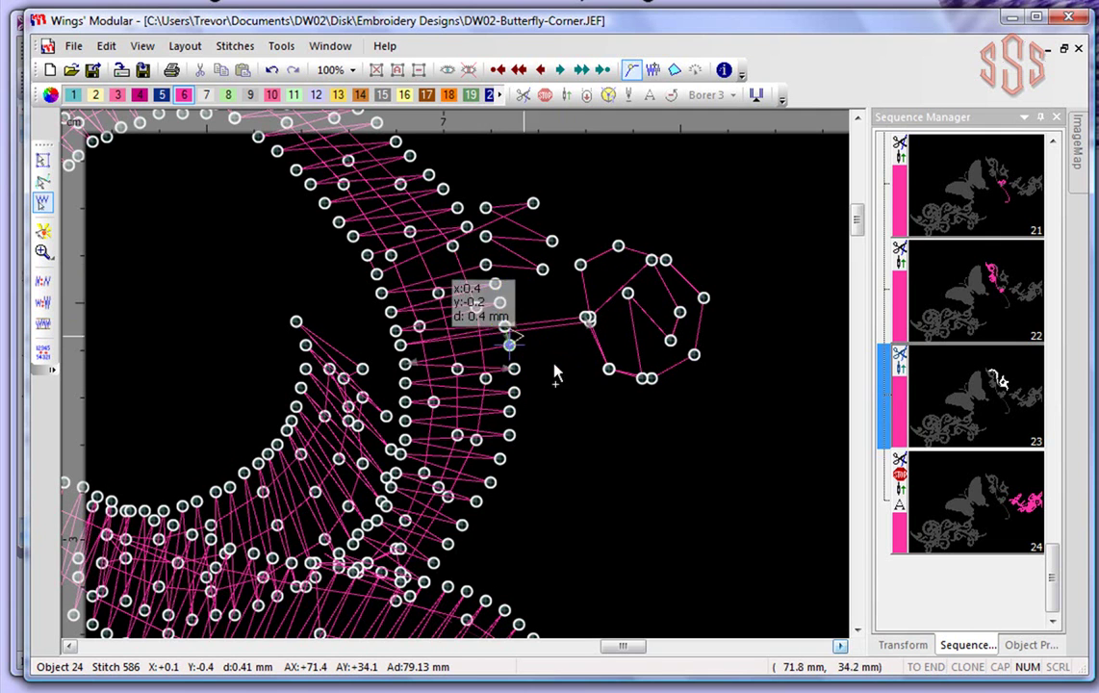
pyautogui.press('Escape')
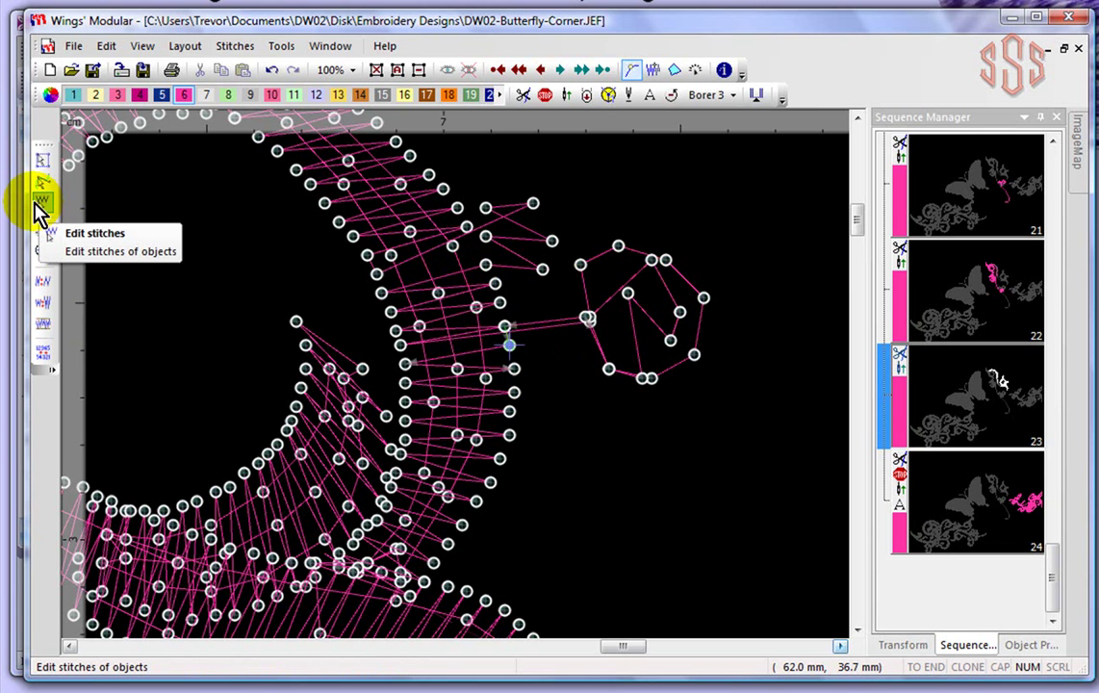
pyautogui.click(41, 162)
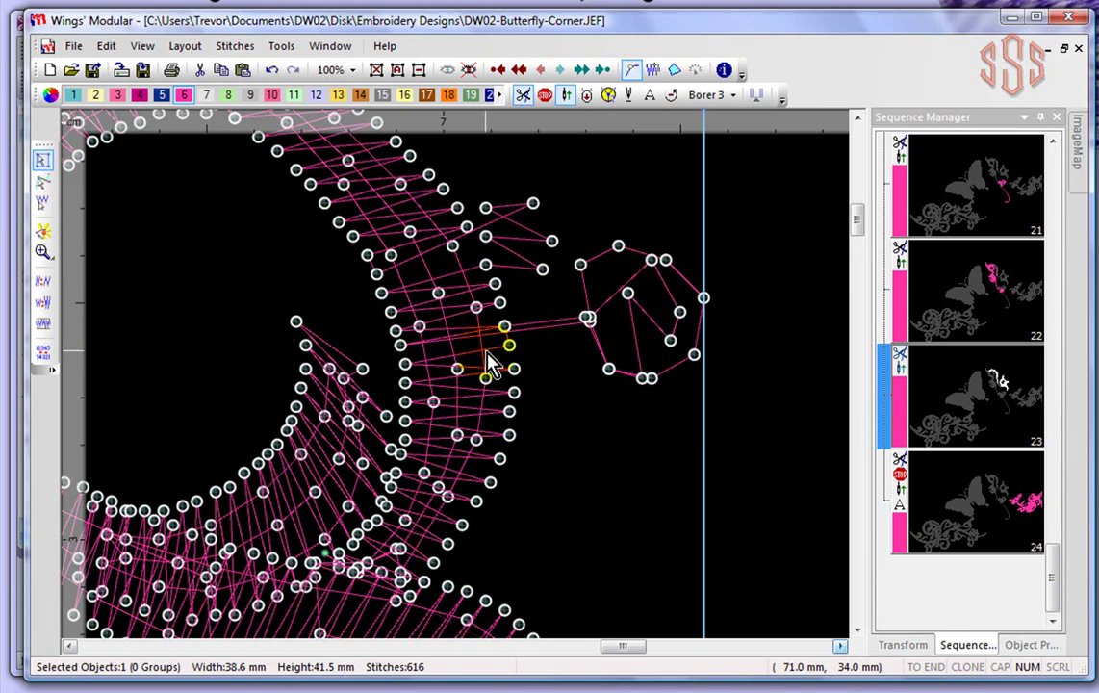
# - Shrink the selected swirl-and-arc object to about 26 mm by 28 mm, place it farther right, and deselect it
pyautogui.scroll(-3, 479, 363)
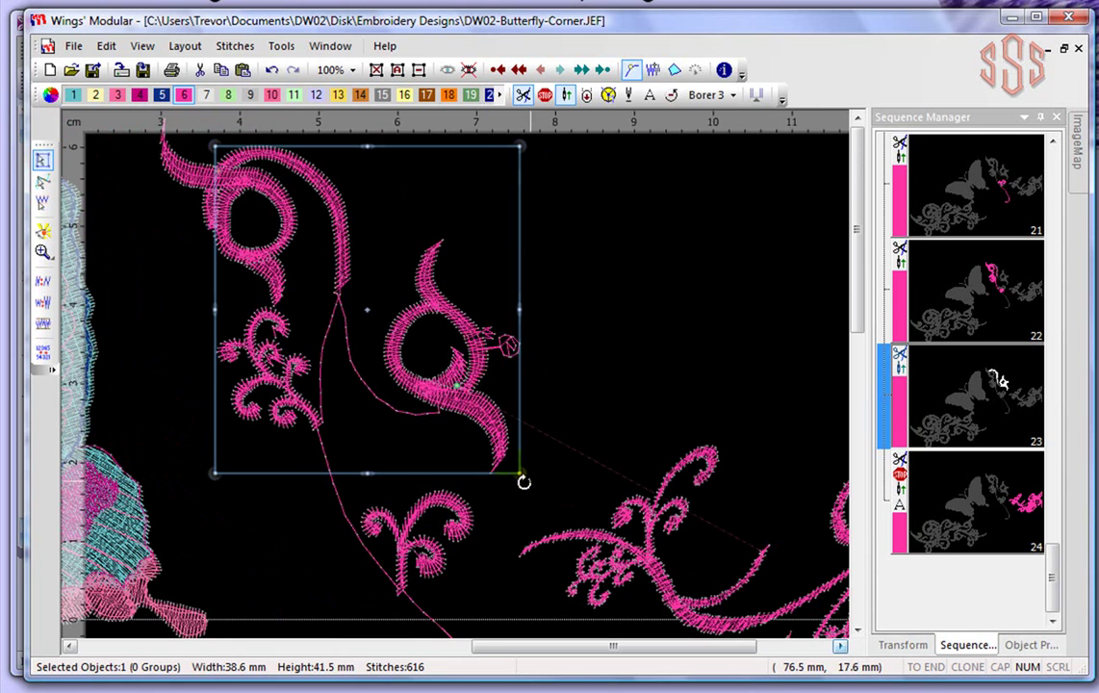
pyautogui.moveTo(520, 473); pyautogui.dragTo(546, 337)
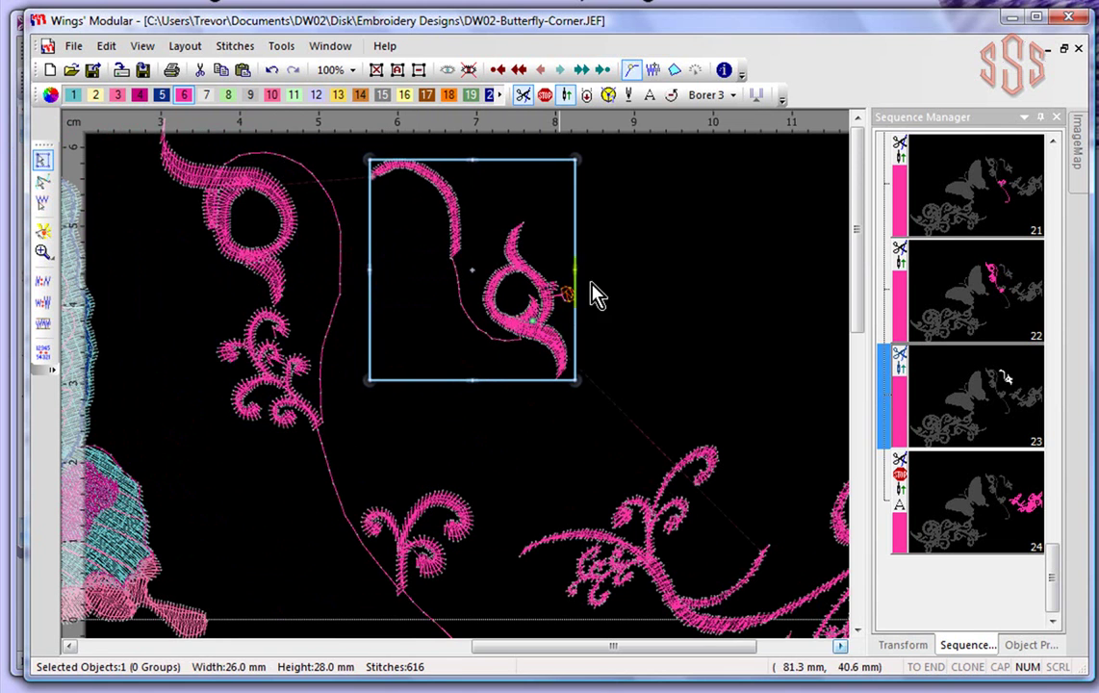
pyautogui.click(650, 302)
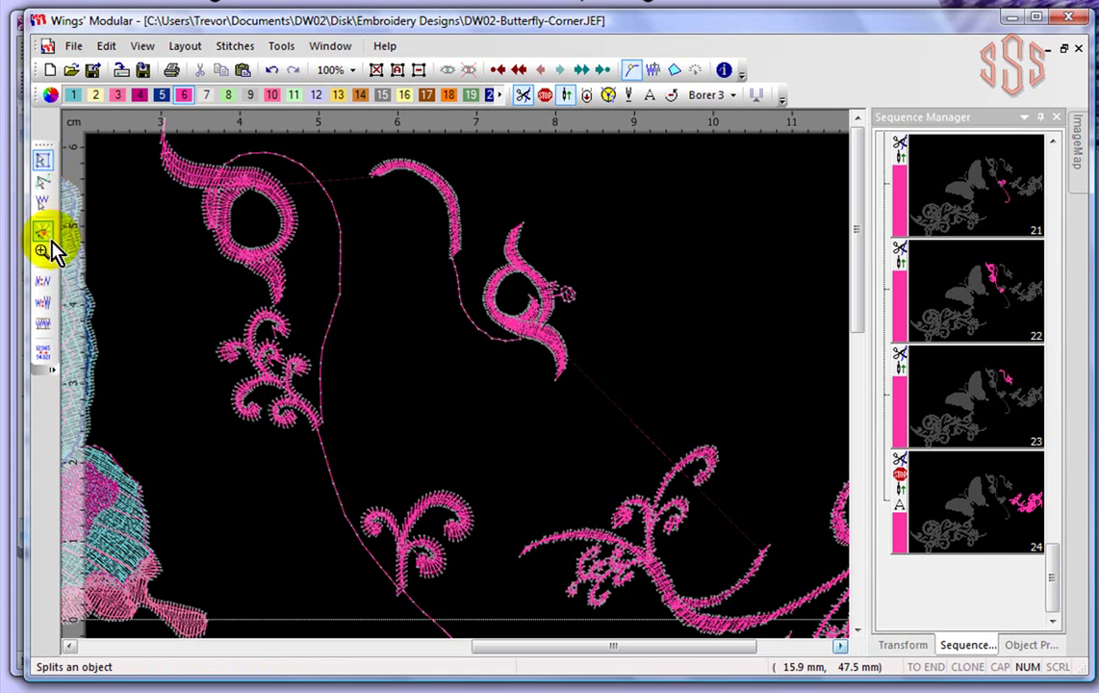
# - Move the long flourish with the wavy stem out of the lower-left ornament to the empty area below and right of it
pyautogui.scroll(-5, 225, 332)
pyautogui.scroll(-3, 225, 334)
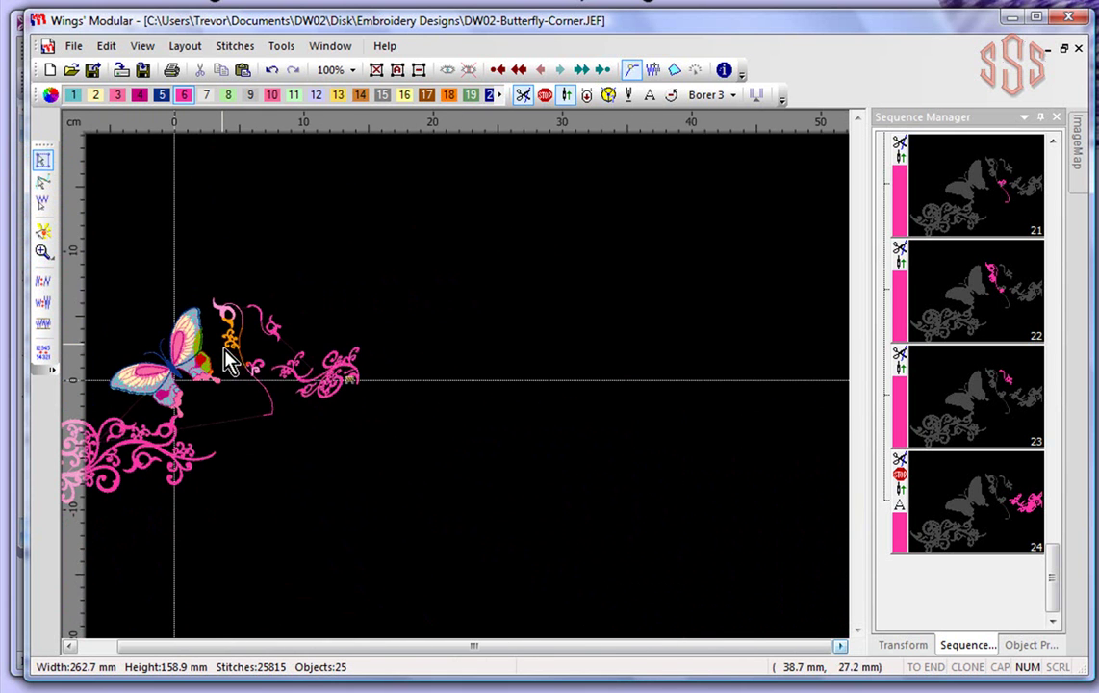
pyautogui.scroll(2, 118, 566)
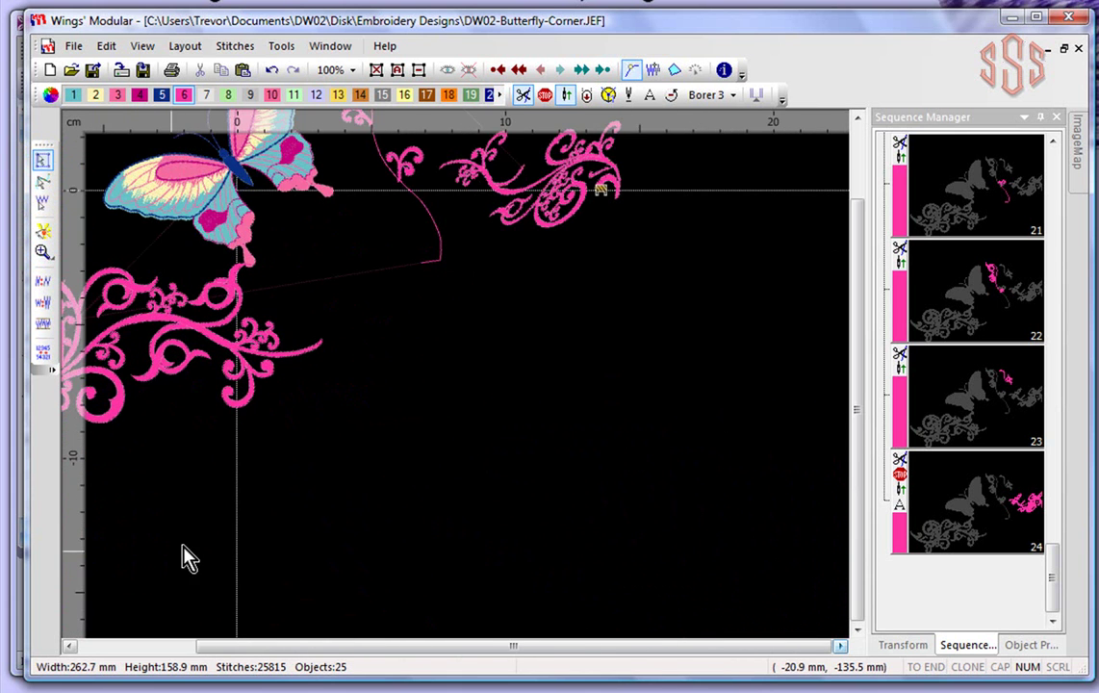
pyautogui.scroll(-3, 456, 329)
pyautogui.scroll(2, 285, 348)
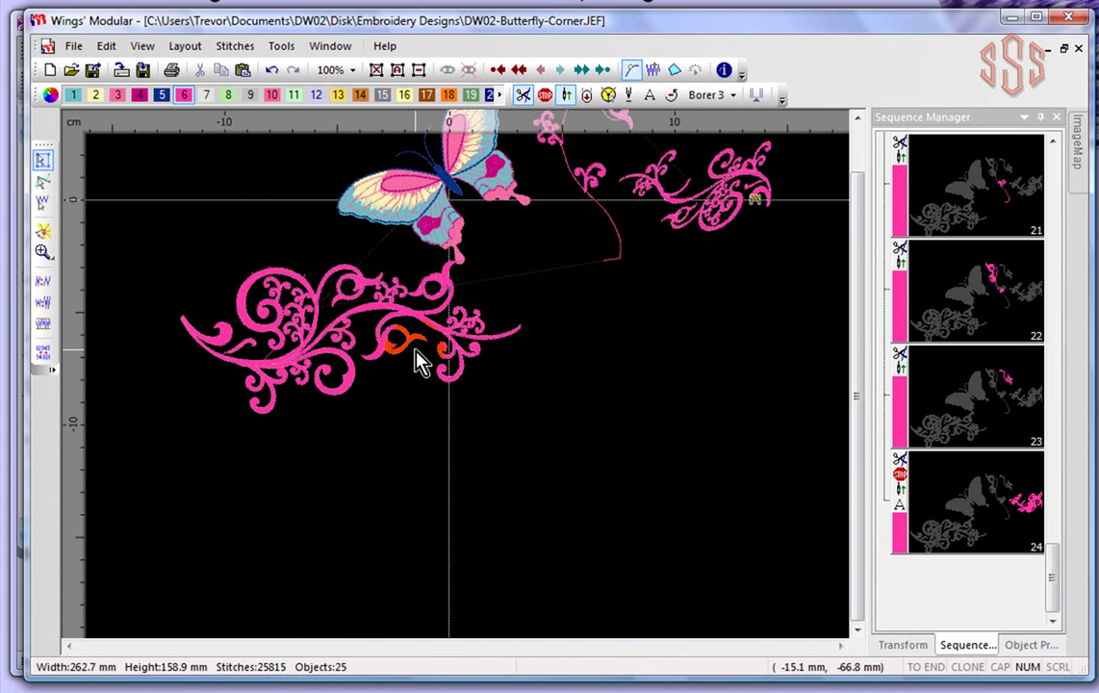
pyautogui.click(42, 181)
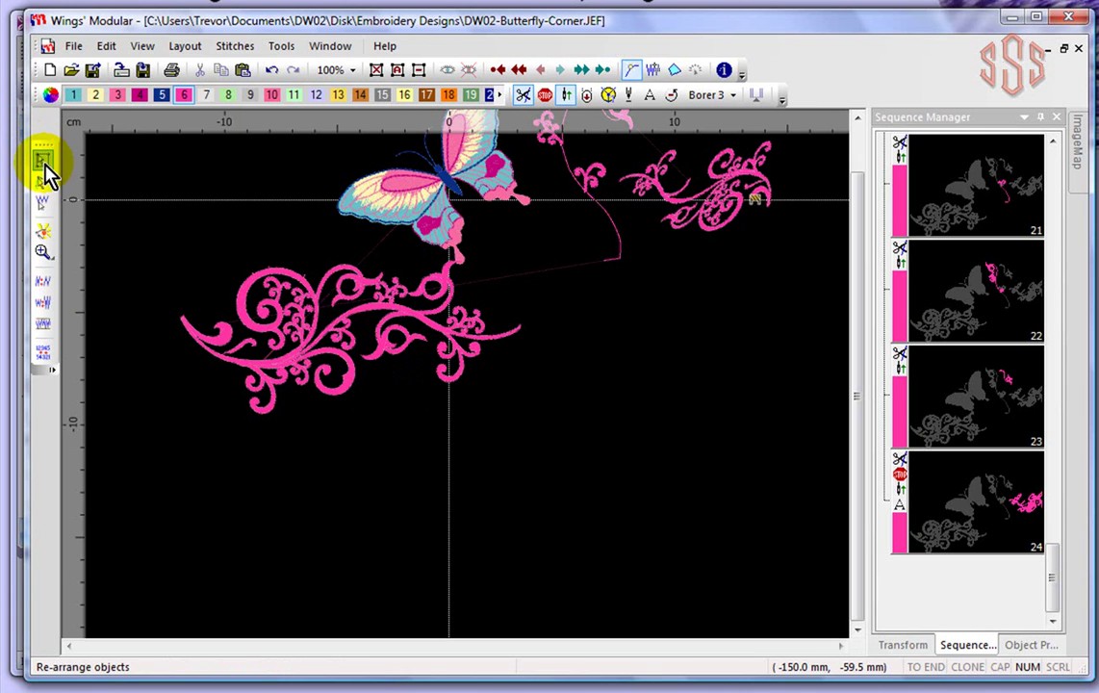
pyautogui.click(351, 375)
pyautogui.moveTo(351, 376); pyautogui.dragTo(588, 491)
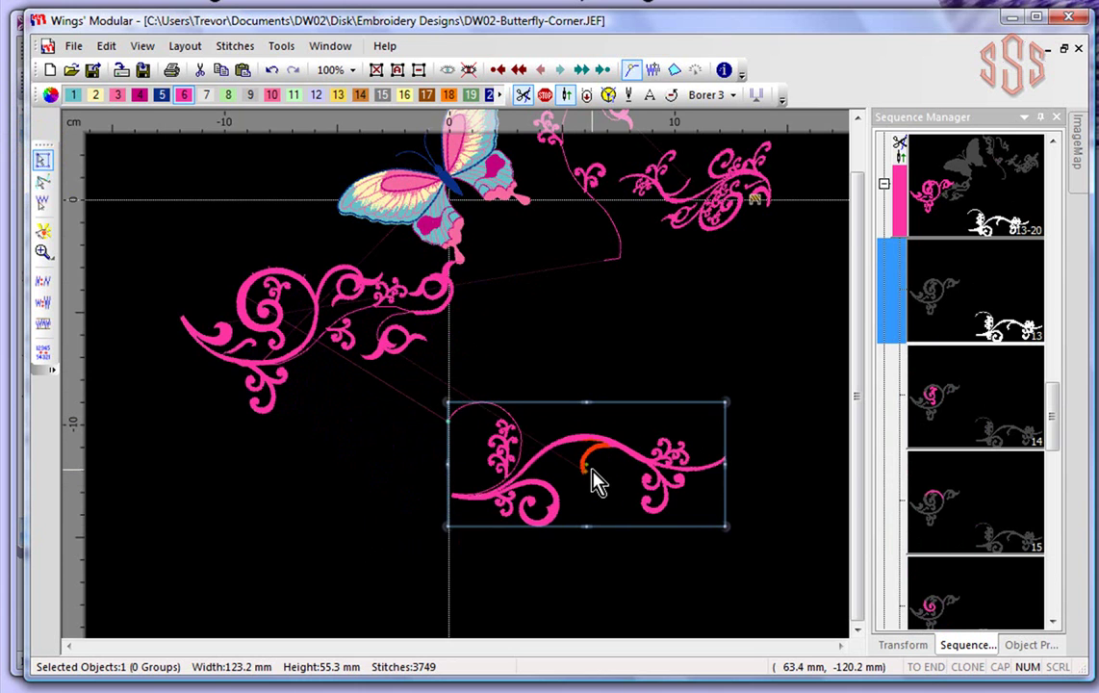
# - Split the moved flourish with a cutting line across the main stem just before its crest, and return to object selection
pyautogui.scroll(2, 594, 477)
pyautogui.scroll(1, 594, 477)
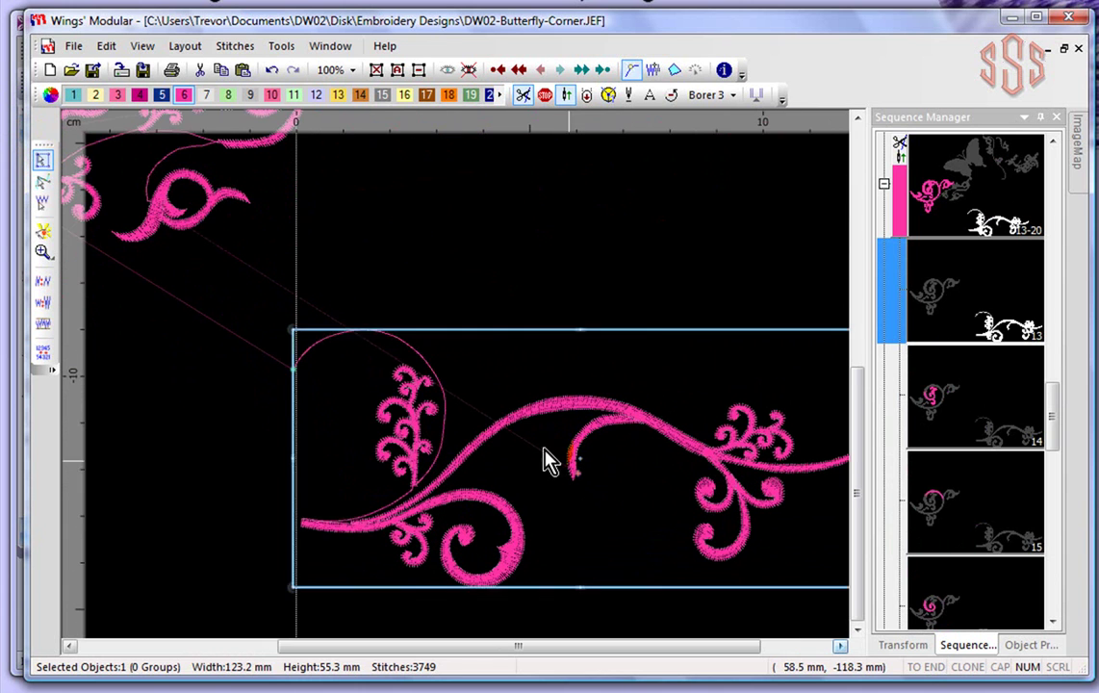
pyautogui.click(44, 239)
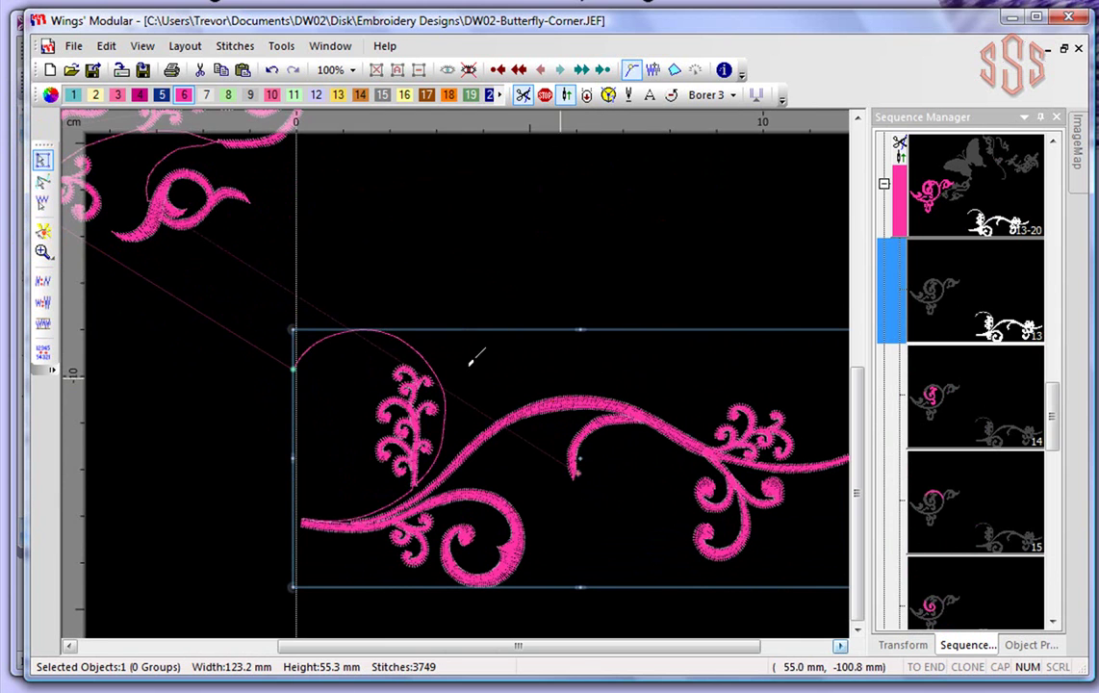
pyautogui.click(44, 238)
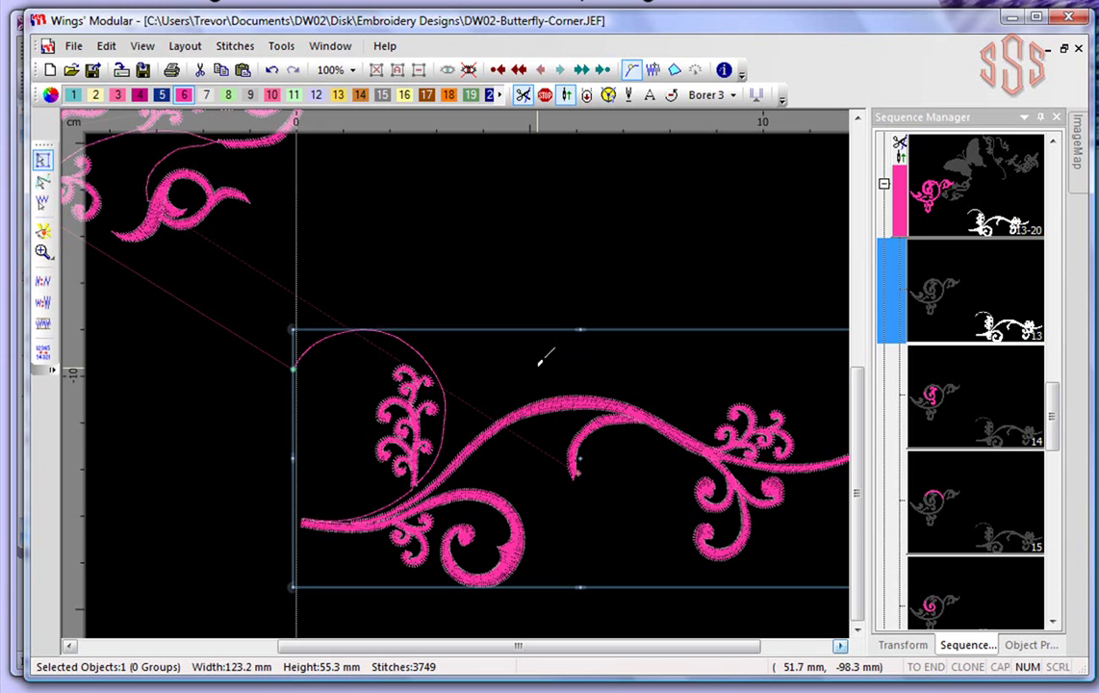
pyautogui.moveTo(540, 365)
pyautogui.mouseDown()
pyautogui.moveTo(541, 446)
pyautogui.moveTo(563, 451)
pyautogui.moveTo(551, 448)
pyautogui.moveTo(574, 414)
pyautogui.mouseUp()
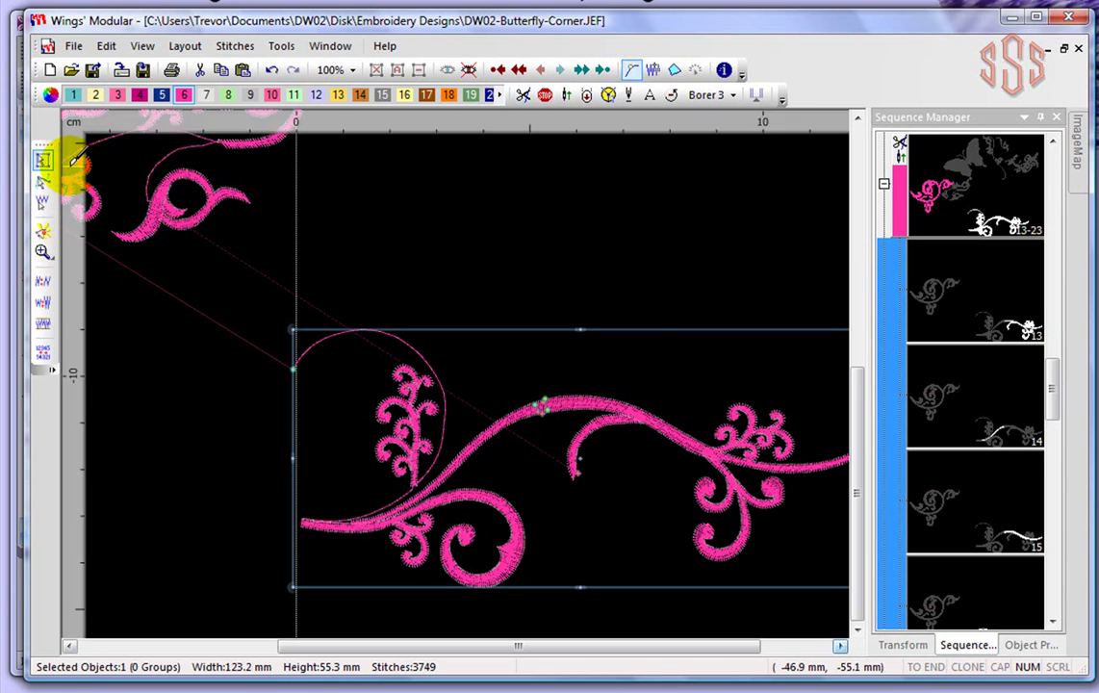
pyautogui.click(43, 159)
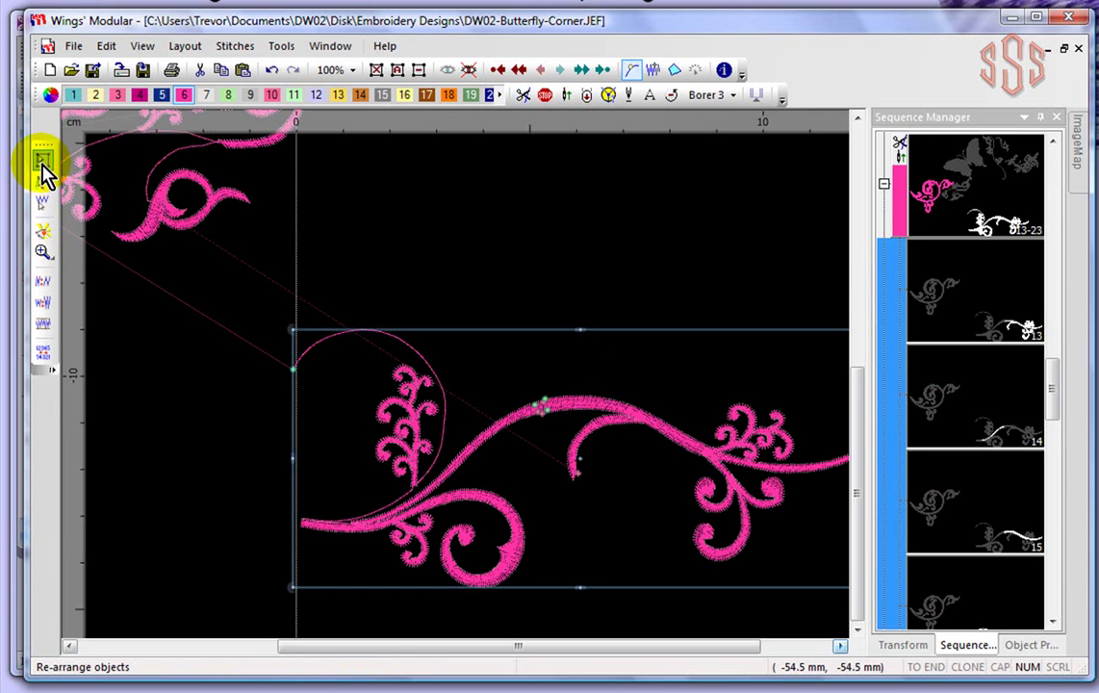
# - Separate the split stem by moving its right satin segment to the right and the left leafy piece up and left
pyautogui.click(501, 248)
pyautogui.click(624, 422)
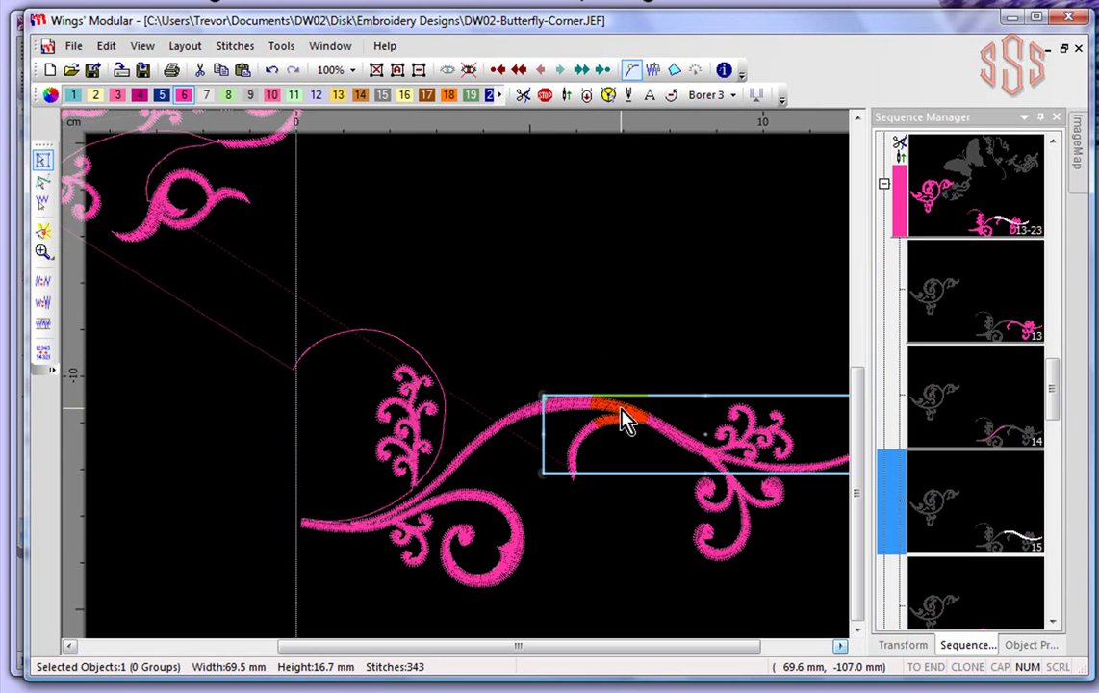
pyautogui.moveTo(624, 423); pyautogui.dragTo(748, 421)
pyautogui.click(508, 476)
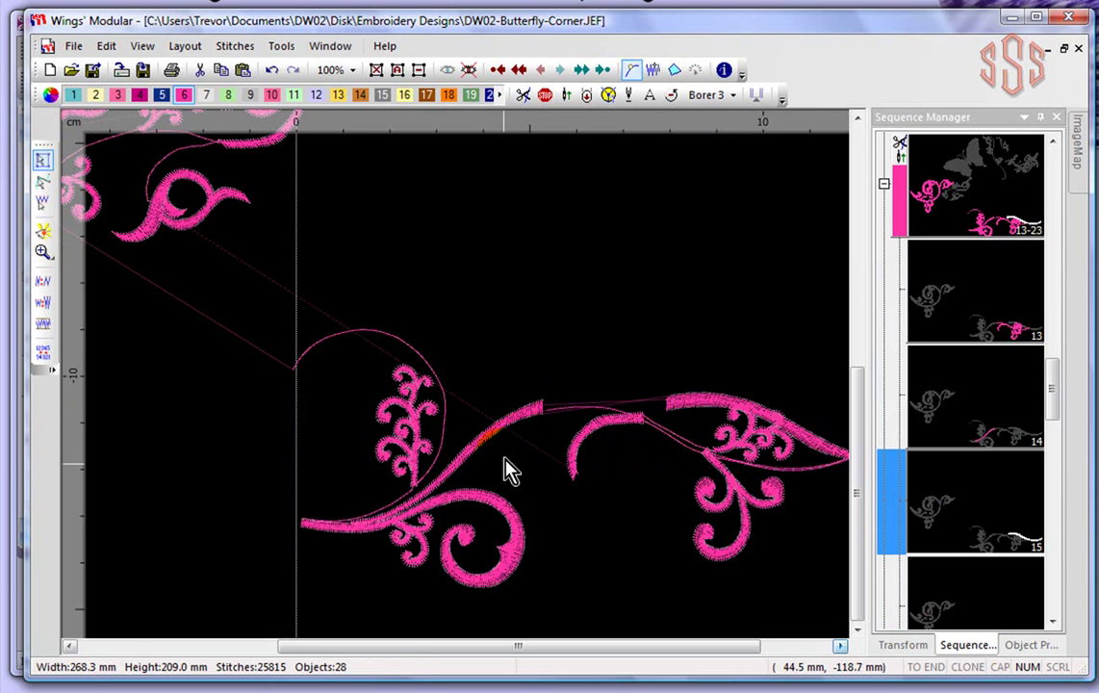
pyautogui.click(520, 438)
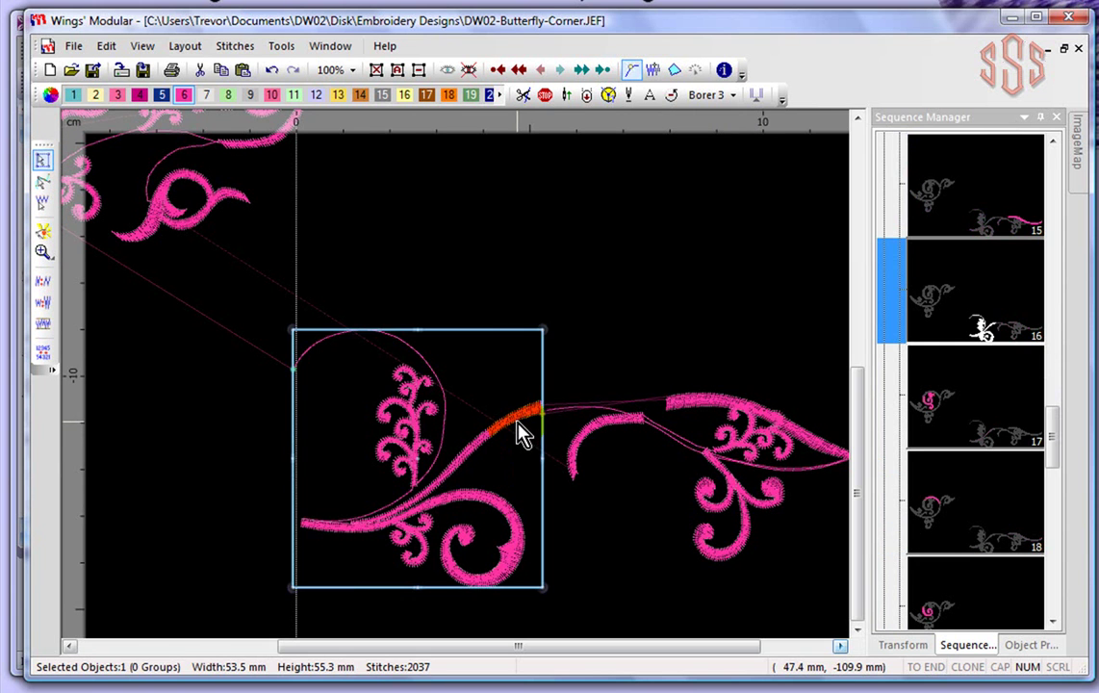
pyautogui.moveTo(520, 436); pyautogui.dragTo(471, 354)
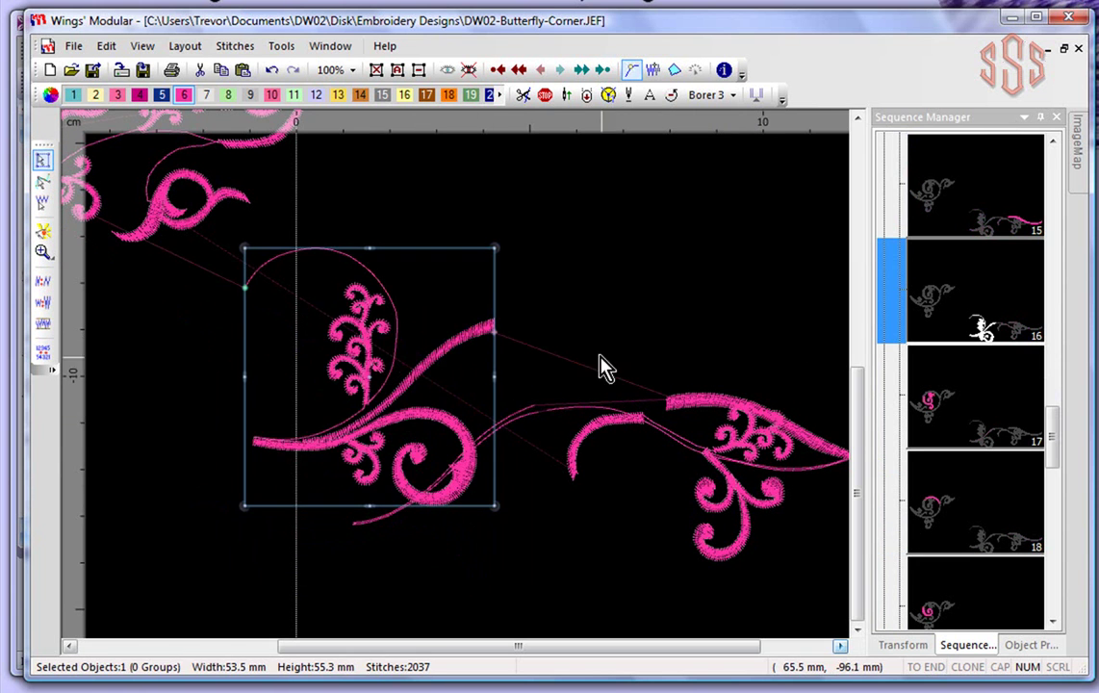
# - Move the remaining right-hand curl piece downward and the thin double running-stitch piece down and left
pyautogui.click(594, 445)
pyautogui.moveTo(594, 445); pyautogui.dragTo(608, 531)
pyautogui.click(532, 430)
pyautogui.moveTo(527, 417); pyautogui.dragTo(385, 513)
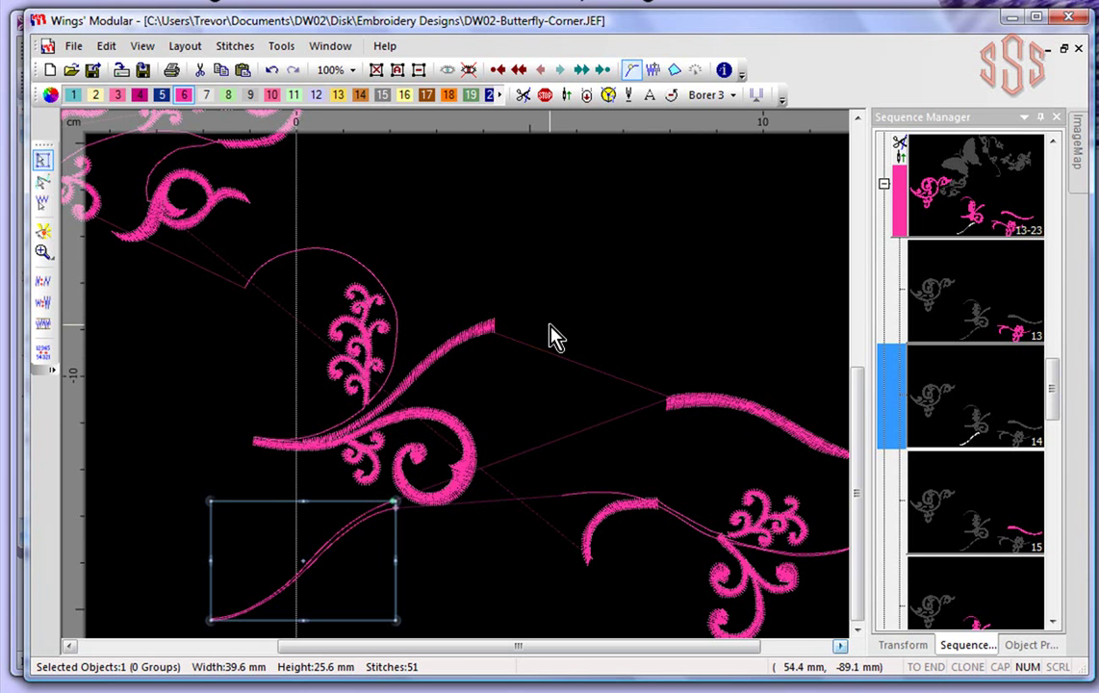
# - Move the large arc flourish with the leaf and curls straight down out of the lower-left ornament
pyautogui.scroll(-2, 550, 334)
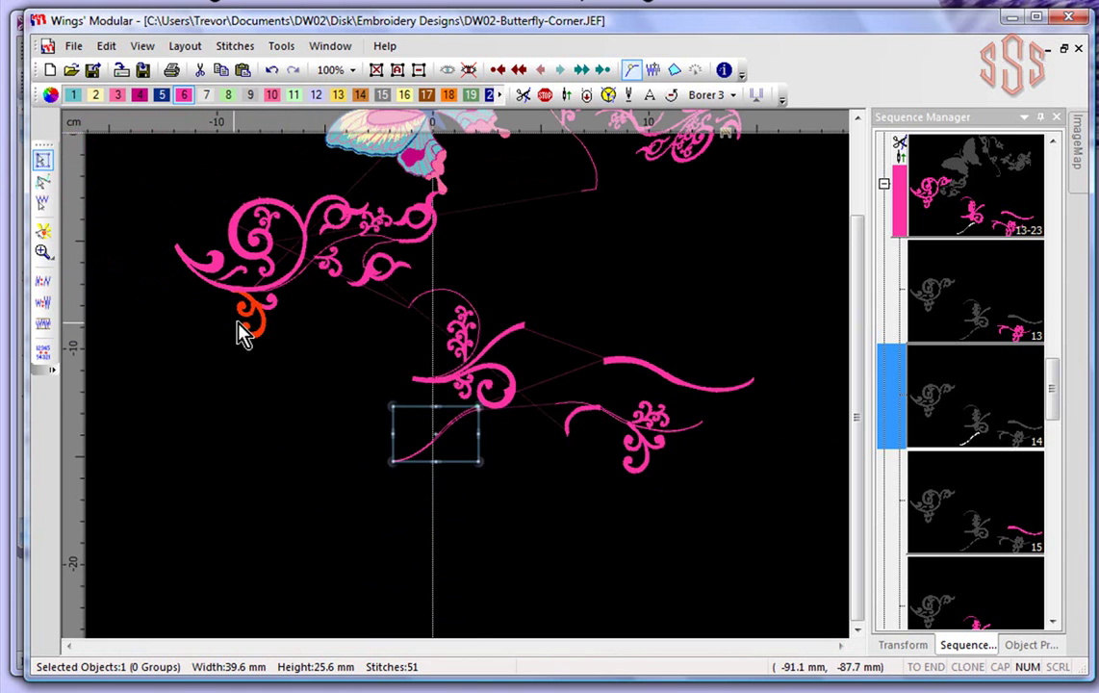
pyautogui.click(267, 322)
pyautogui.moveTo(266, 319); pyautogui.dragTo(258, 541)
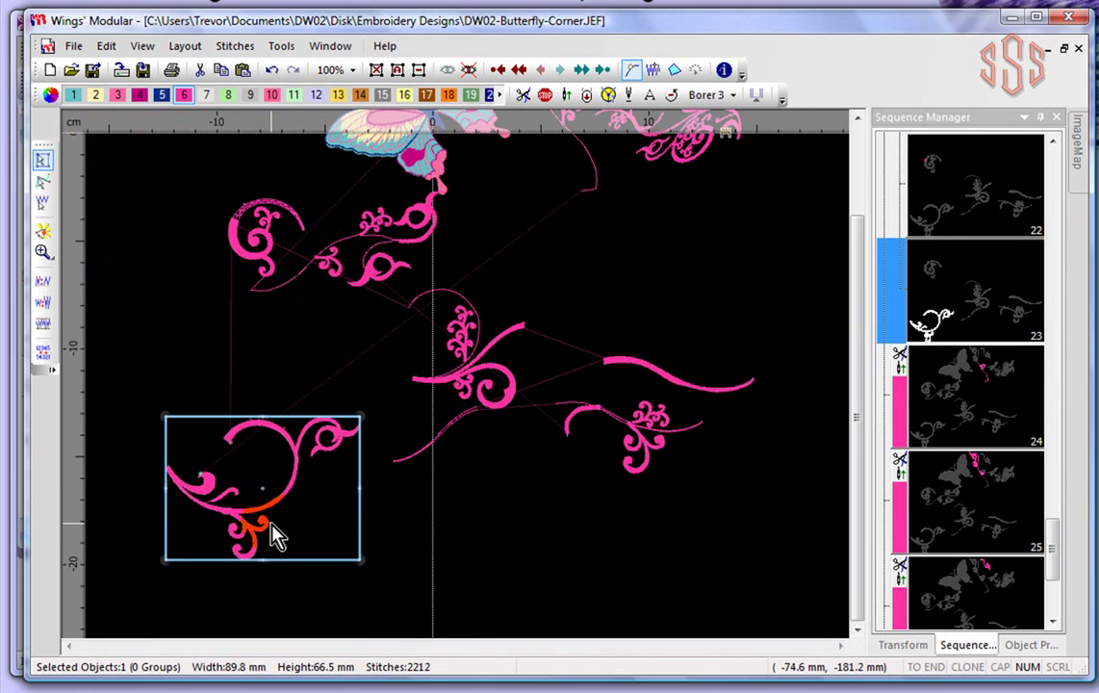
# - Split the arc flourish with a straight cutting line across the lower right part of its stem, and return to object selection
pyautogui.scroll(10, 275, 536)
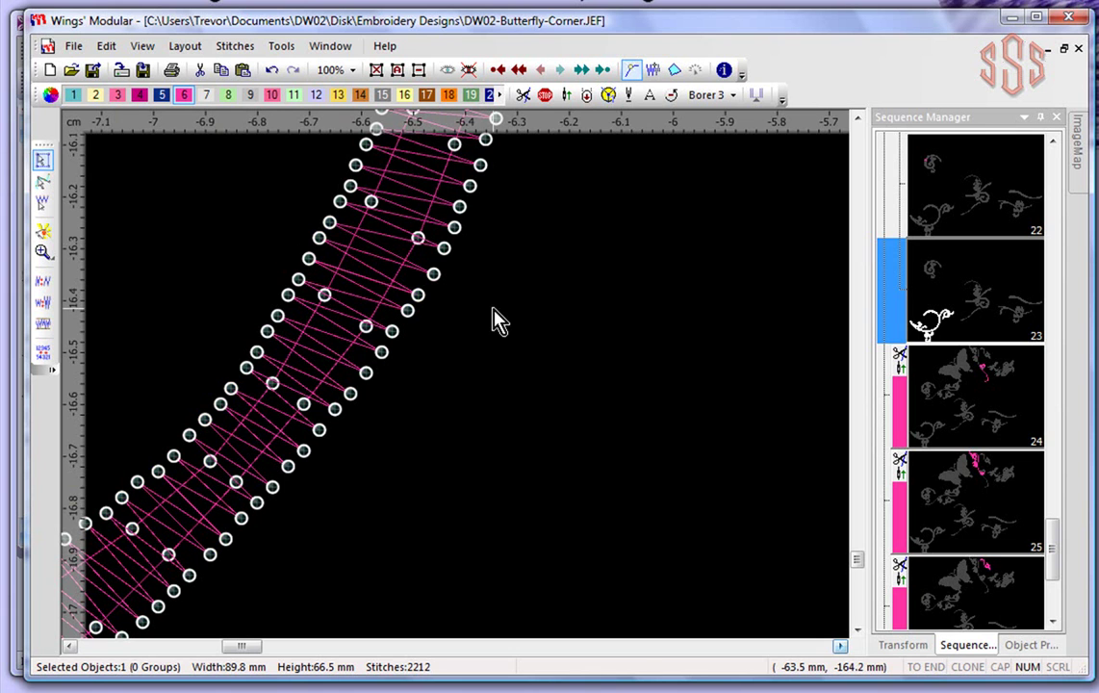
pyautogui.click(43, 231)
pyautogui.click(189, 223)
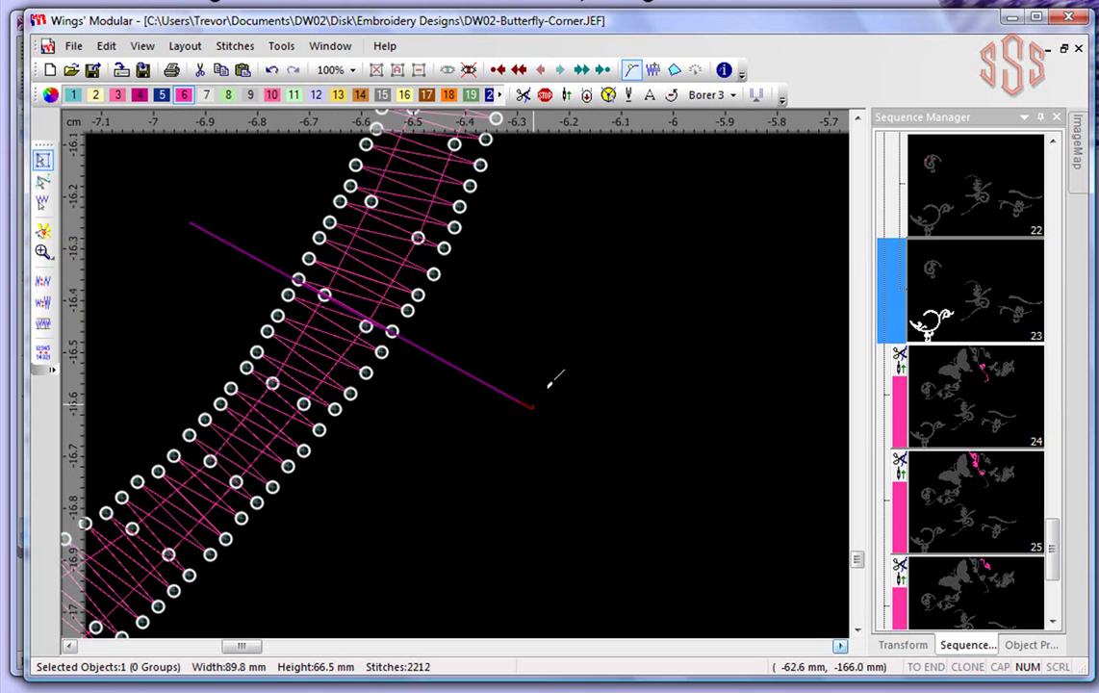
pyautogui.click(535, 404)
pyautogui.click(43, 159)
pyautogui.click(42, 160)
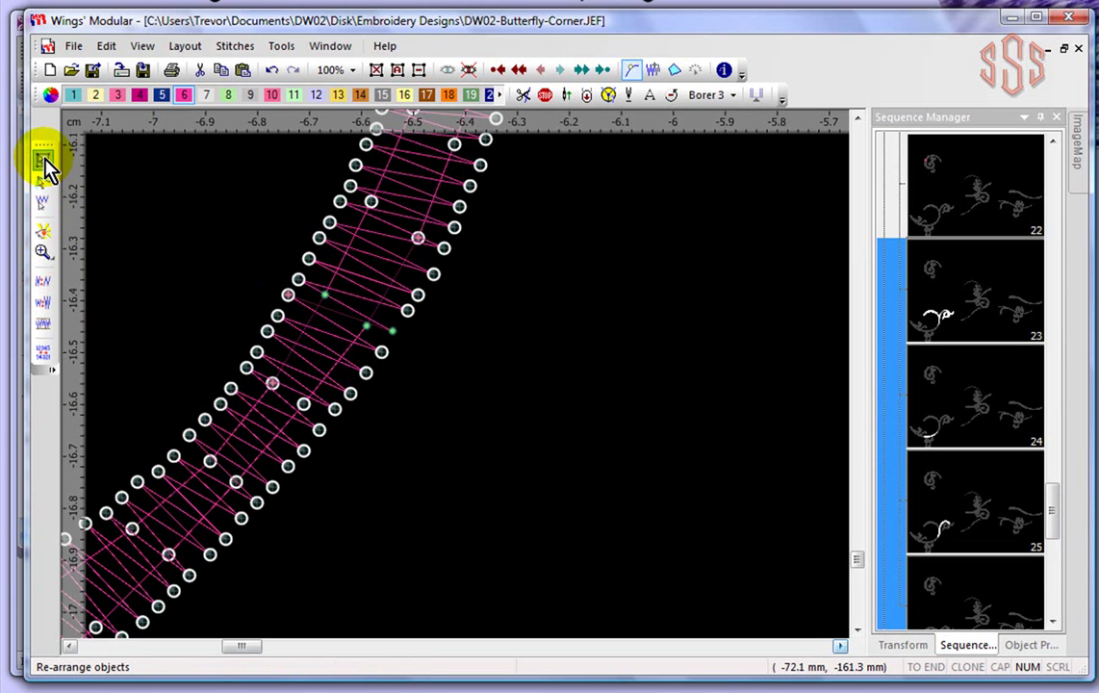
# - Move the upper arc-and-ring piece upward and the curved satin stem segment out to the right
pyautogui.scroll(-8, 512, 397)
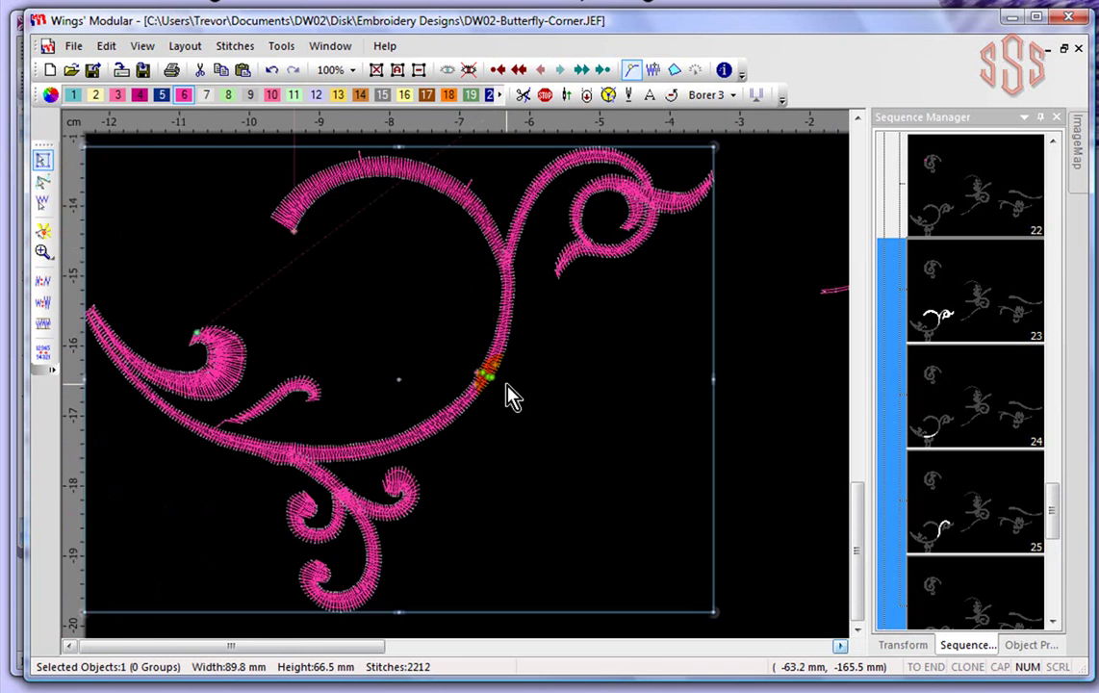
pyautogui.scroll(-1, 512, 398)
pyautogui.click(42, 160)
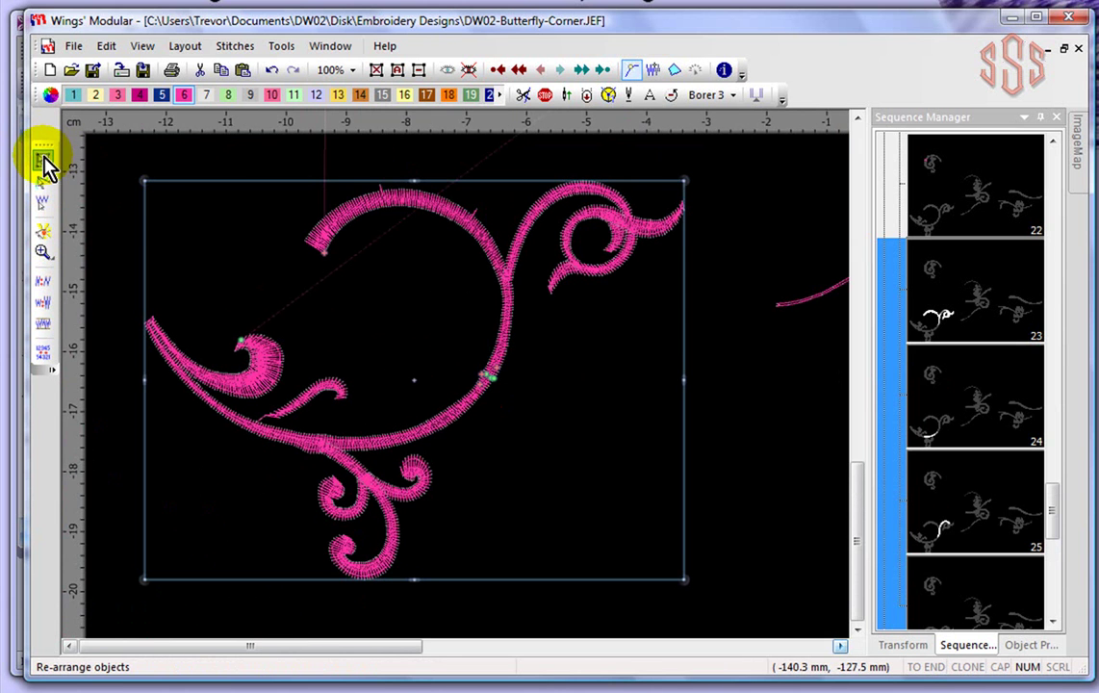
pyautogui.click(717, 336)
pyautogui.click(479, 232)
pyautogui.moveTo(478, 232)
pyautogui.mouseDown()
pyautogui.moveTo(475, 120)
pyautogui.moveTo(496, 237)
pyautogui.mouseUp()
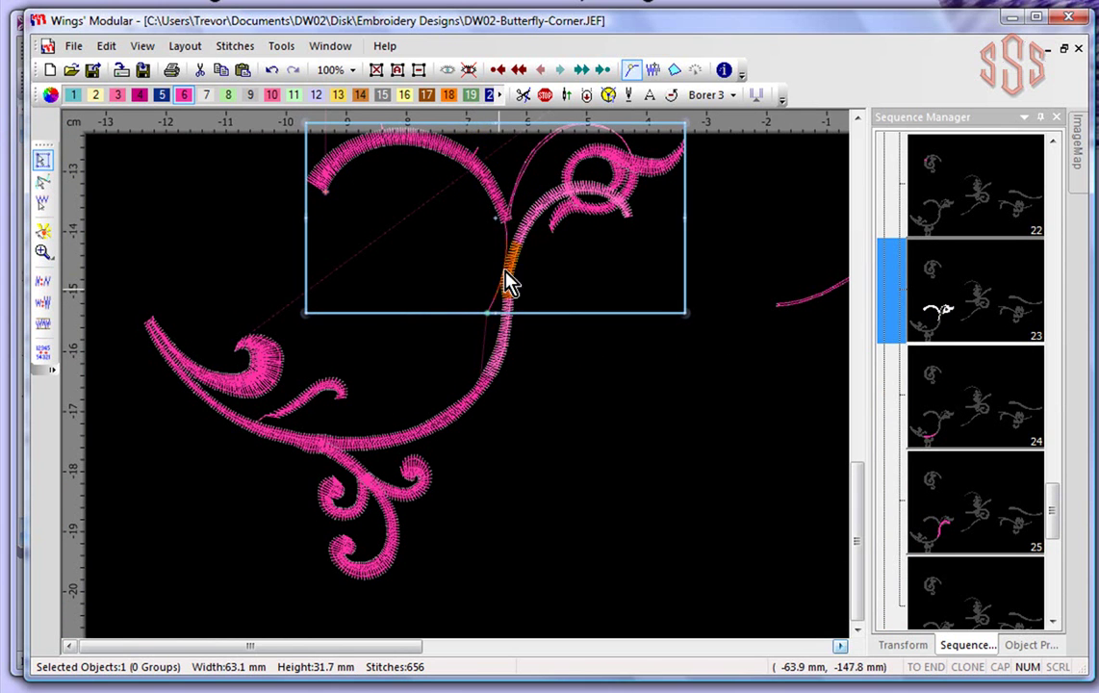
pyautogui.click(513, 349)
pyautogui.moveTo(513, 348); pyautogui.dragTo(657, 406)
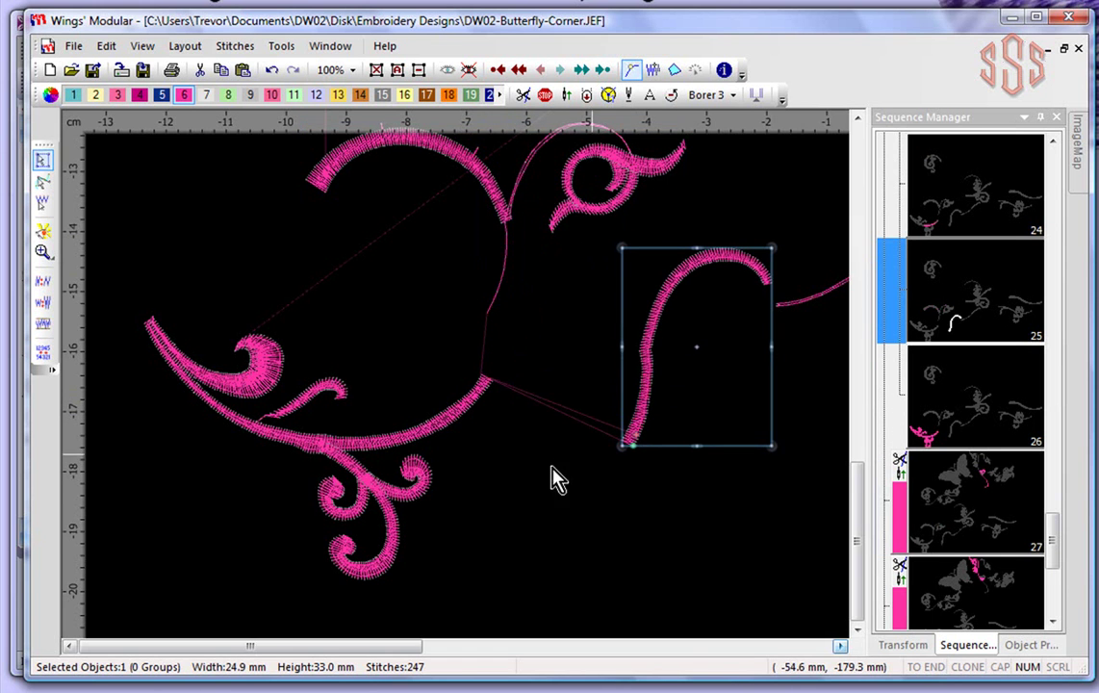
# - Move the lower leaf-and-curl piece up and left, and the thin running-stitch piece beneath it downward
pyautogui.click(433, 445)
pyautogui.moveTo(433, 445); pyautogui.dragTo(356, 381)
pyautogui.moveTo(446, 429)
pyautogui.mouseDown()
pyautogui.moveTo(471, 486)
pyautogui.moveTo(461, 433)
pyautogui.moveTo(460, 447)
pyautogui.mouseUp()
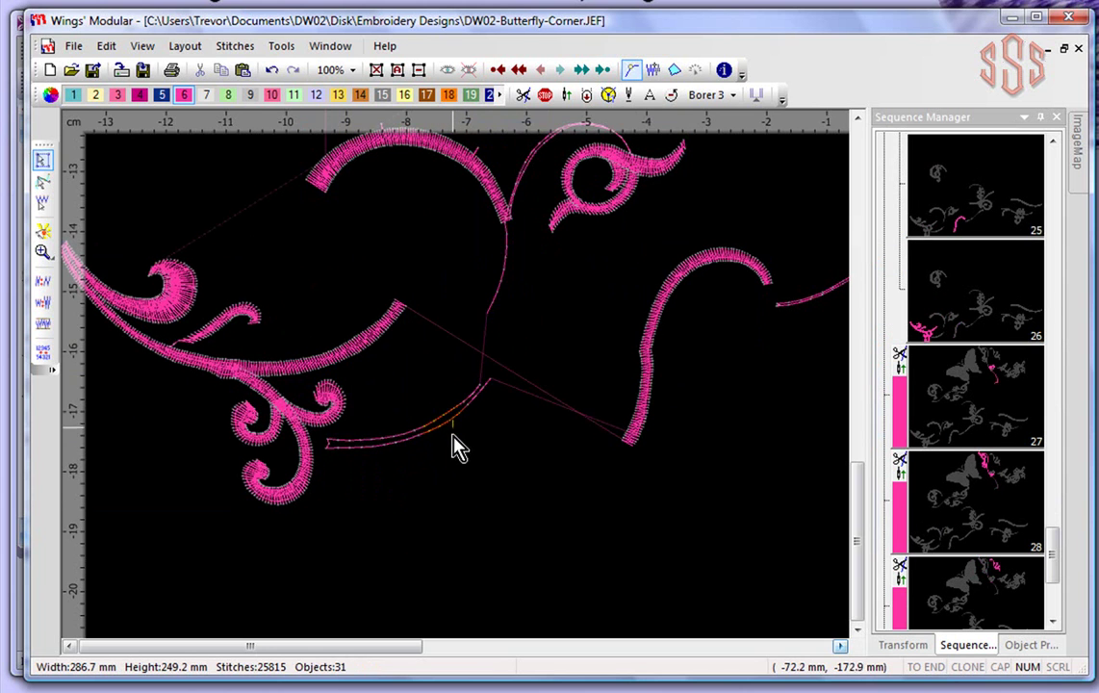
pyautogui.click(445, 428)
pyautogui.moveTo(448, 438); pyautogui.dragTo(449, 508)
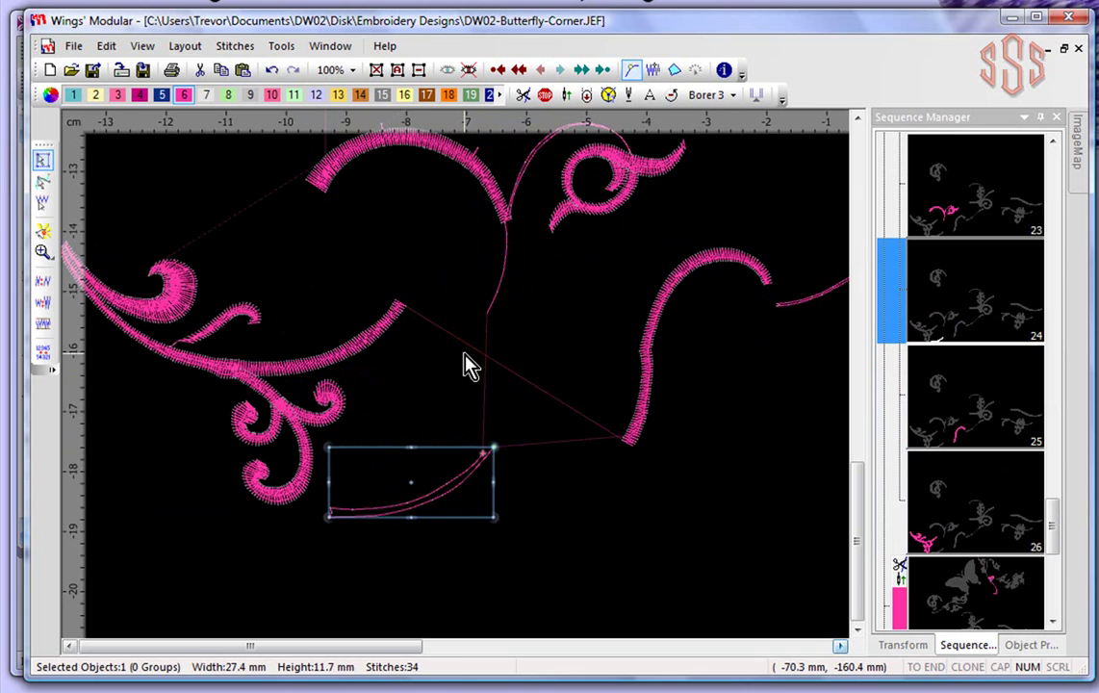
# - Examine the separated pieces of the arc flourish, both in overview and close up around the leaf and curls
pyautogui.scroll(-3, 464, 356)
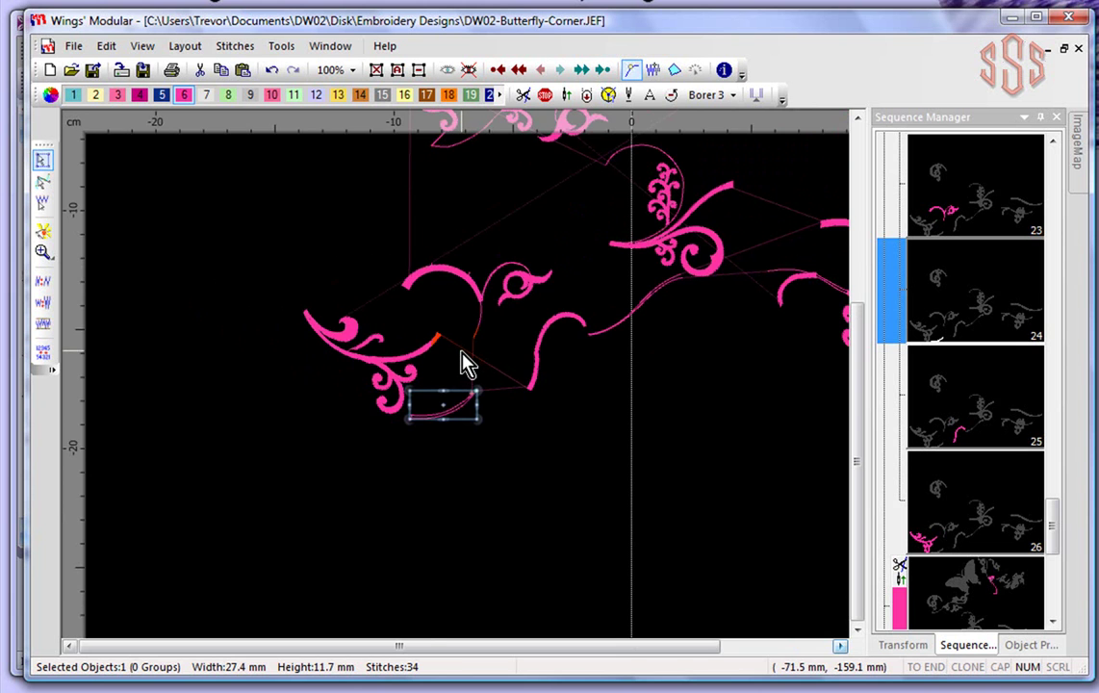
pyautogui.scroll(-2, 464, 364)
pyautogui.scroll(-1, 464, 364)
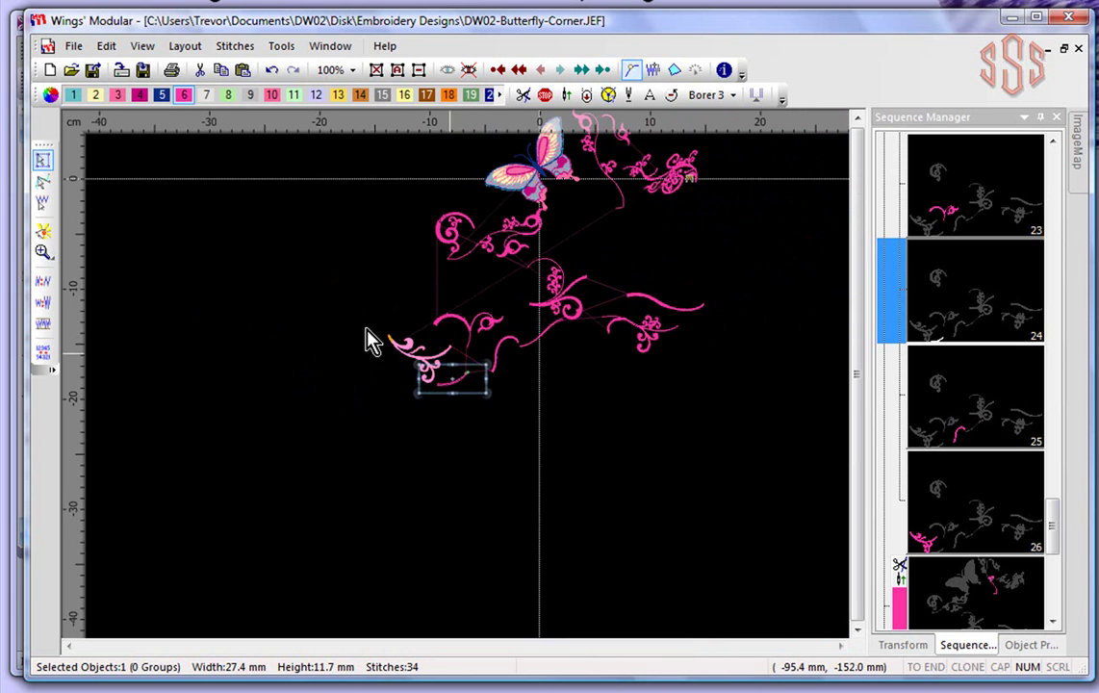
pyautogui.click(42, 254)
pyautogui.moveTo(362, 304); pyautogui.dragTo(524, 414)
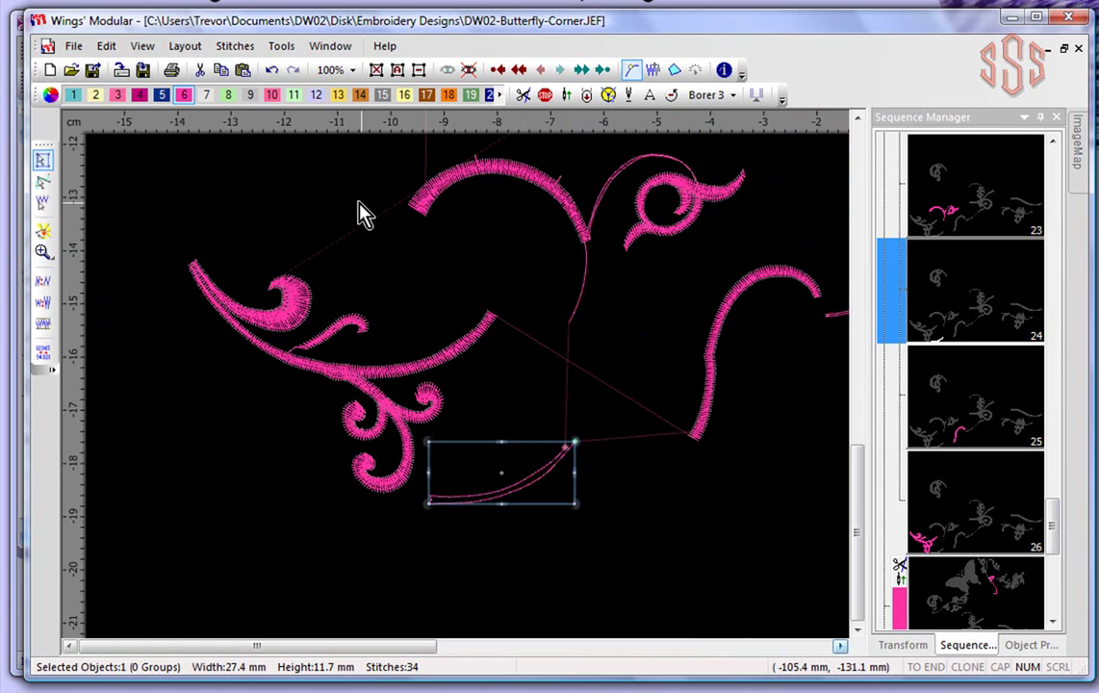
pyautogui.click(42, 253)
pyautogui.moveTo(177, 253); pyautogui.dragTo(394, 443)
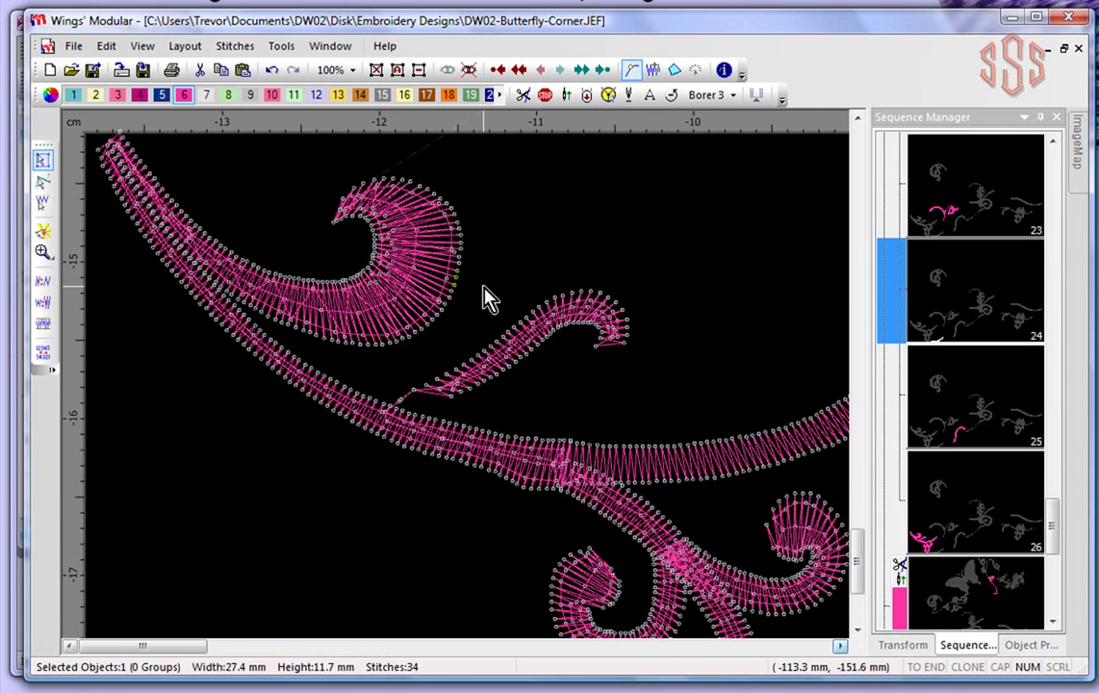
pyautogui.scroll(-5, 486, 298)
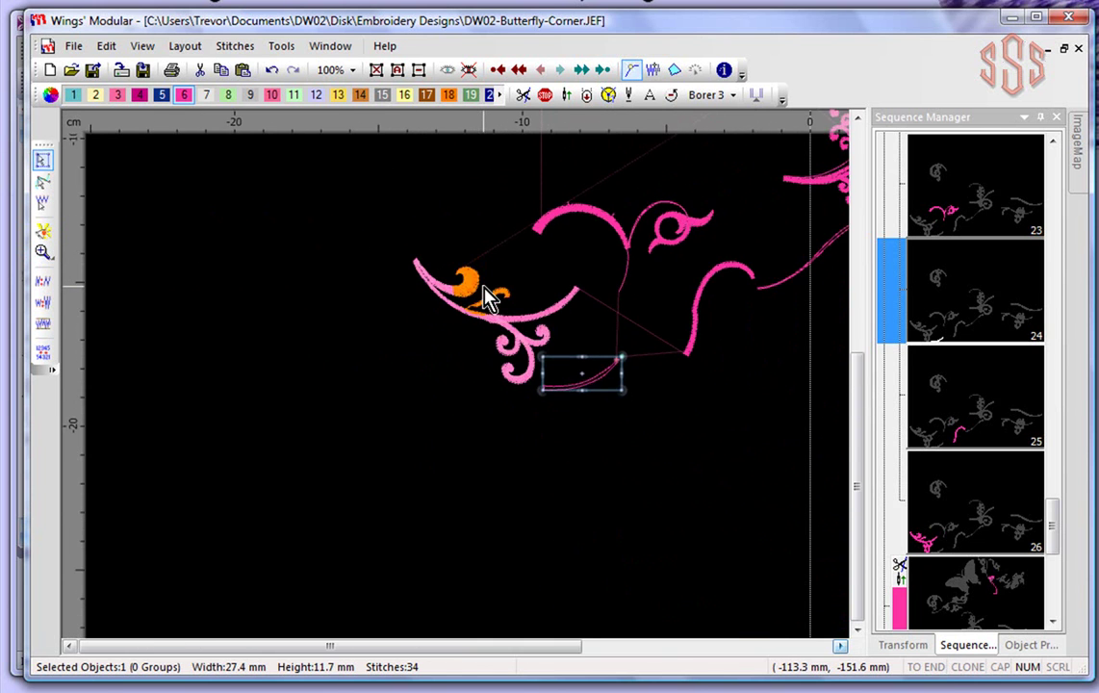
pyautogui.scroll(3, 546, 312)
pyautogui.scroll(-2, 546, 312)
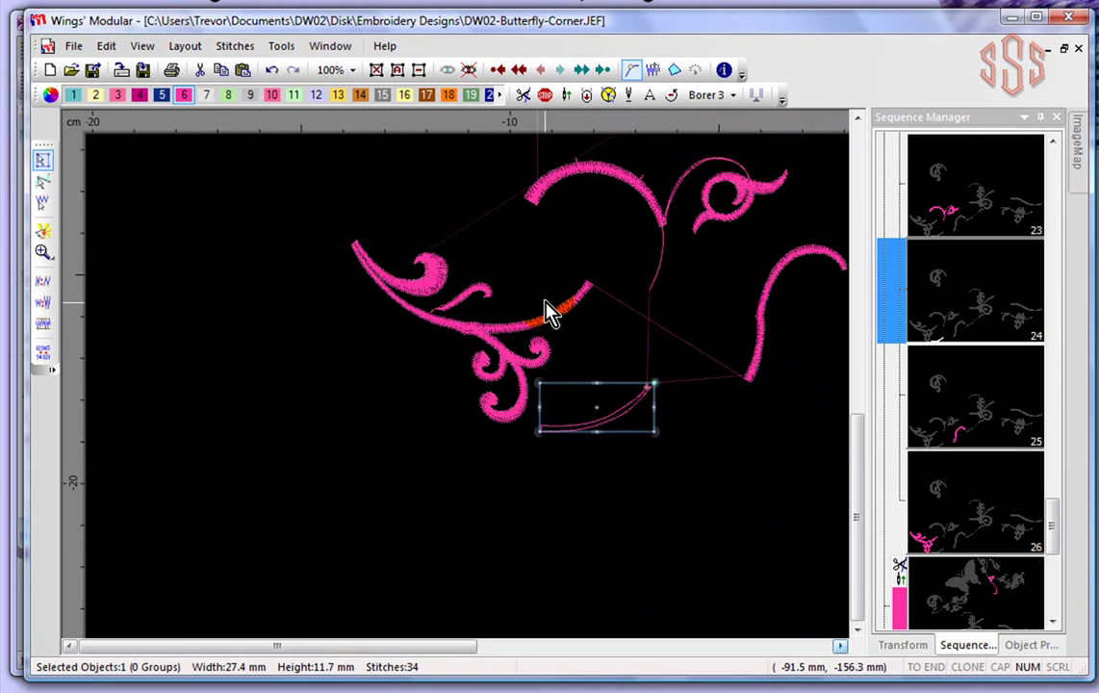
# - Select the upper arc-and-ring piece of the flourish and change its stitch count to 40% less stitches
pyautogui.scroll(-1, 546, 313)
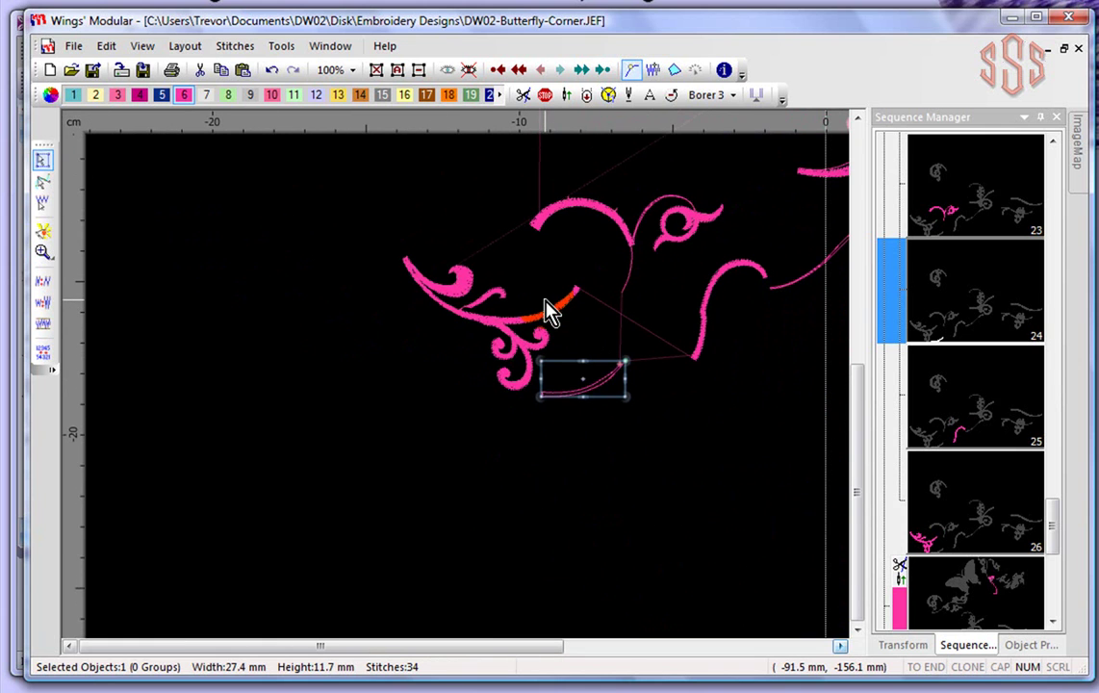
pyautogui.click(42, 254)
pyautogui.moveTo(511, 179); pyautogui.dragTo(667, 263)
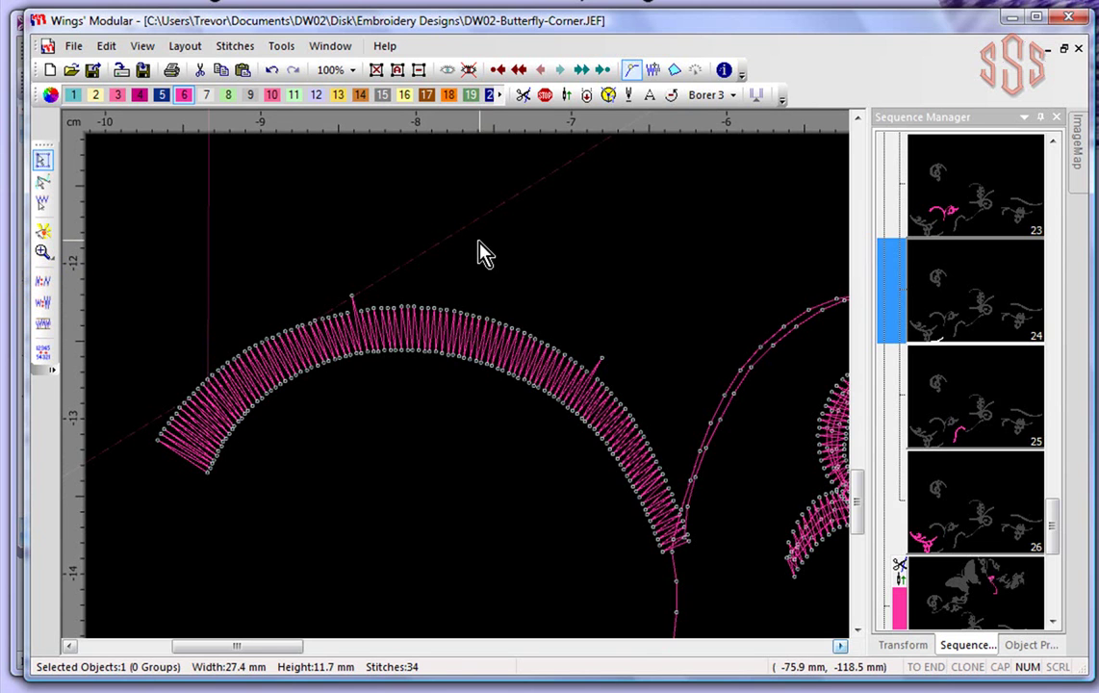
pyautogui.click(319, 349)
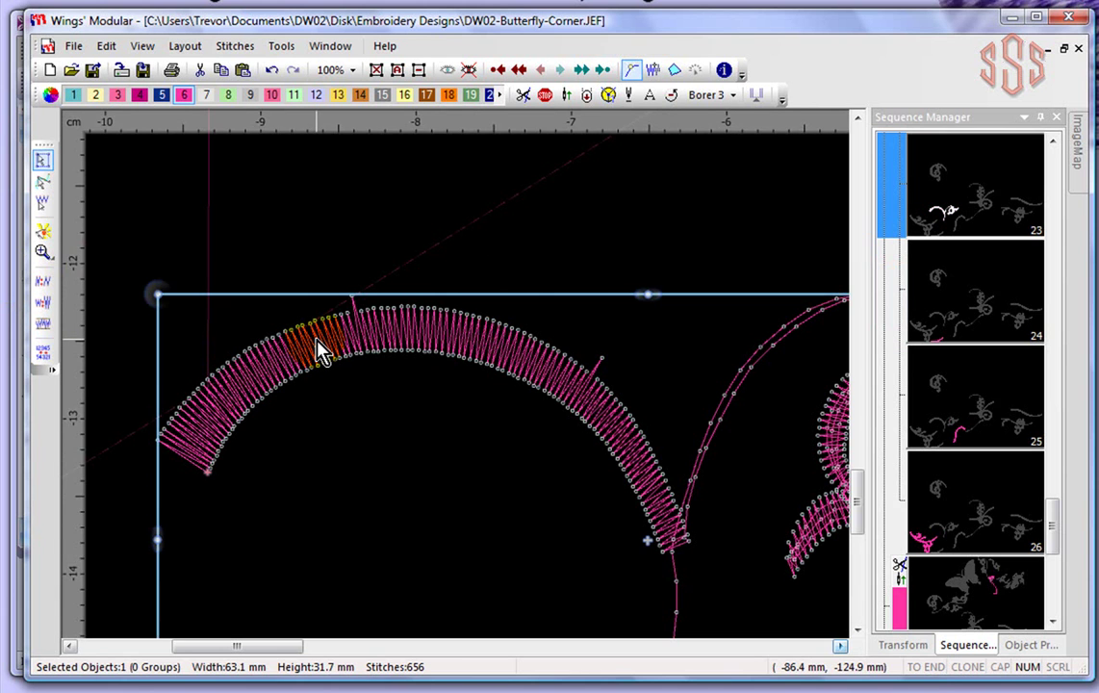
pyautogui.click(41, 283)
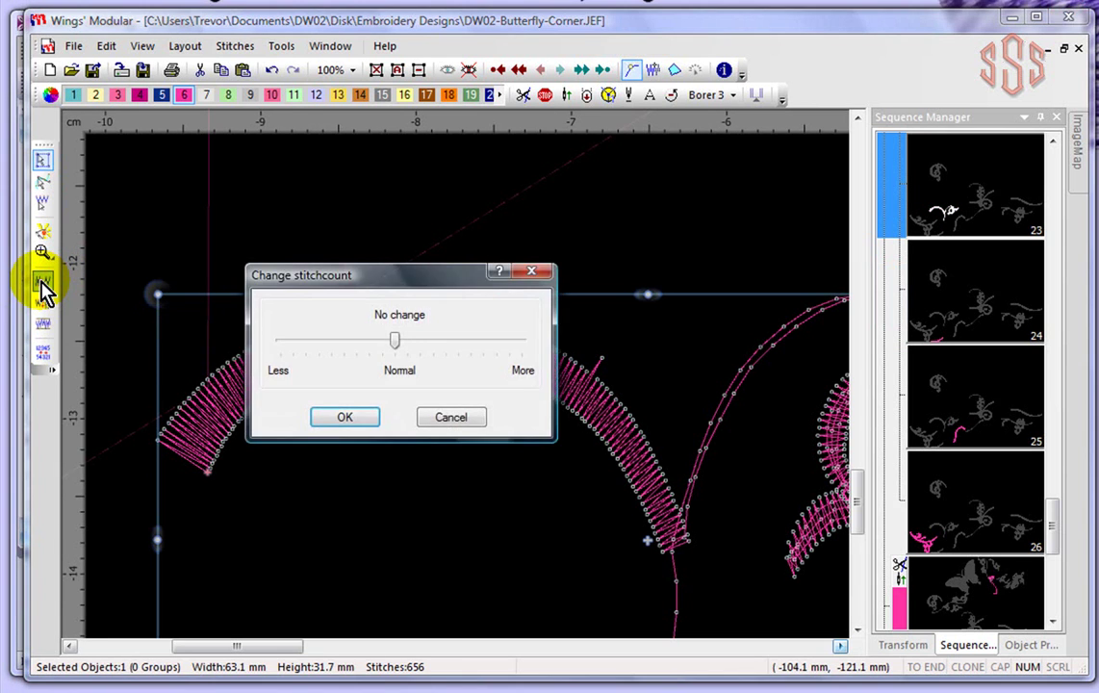
pyautogui.moveTo(414, 280); pyautogui.dragTo(491, 171)
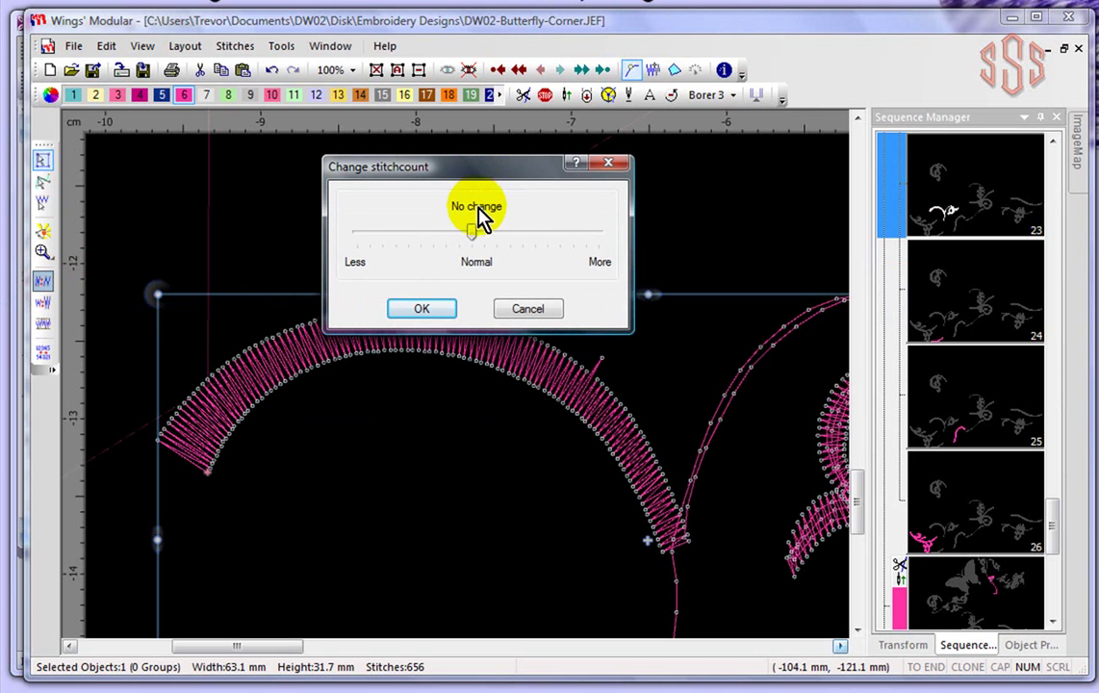
pyautogui.moveTo(474, 231); pyautogui.dragTo(427, 240)
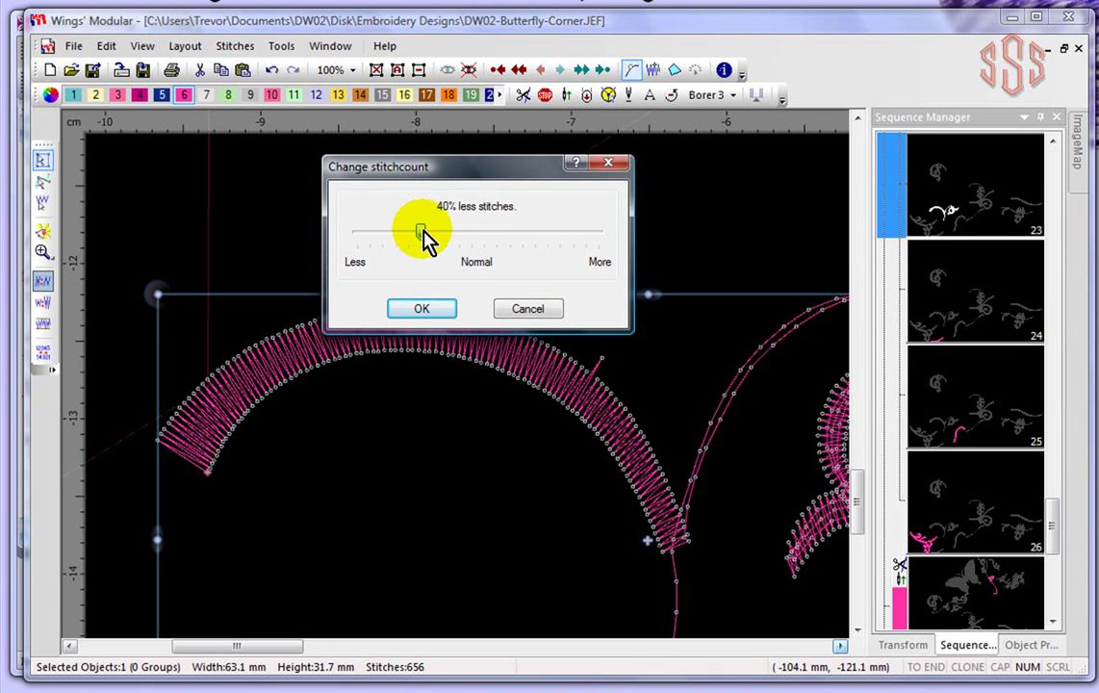
pyautogui.click(434, 311)
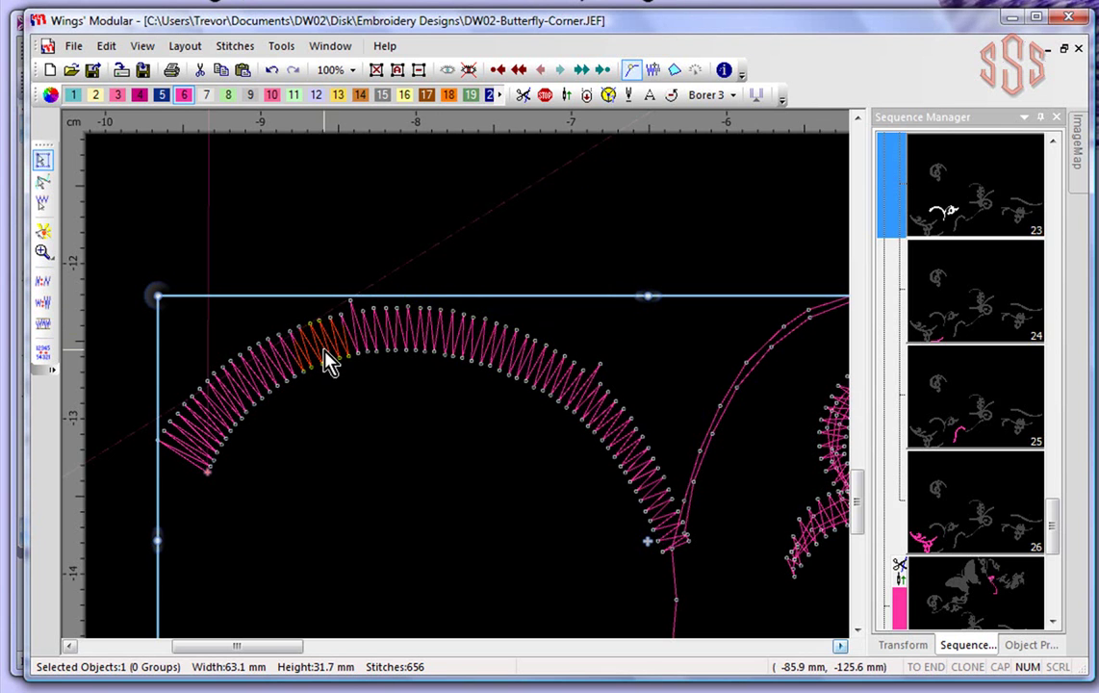
# - Undo and redo the arc-and-ring piece's stitch count change to compare its density before and after
pyautogui.click(272, 74)
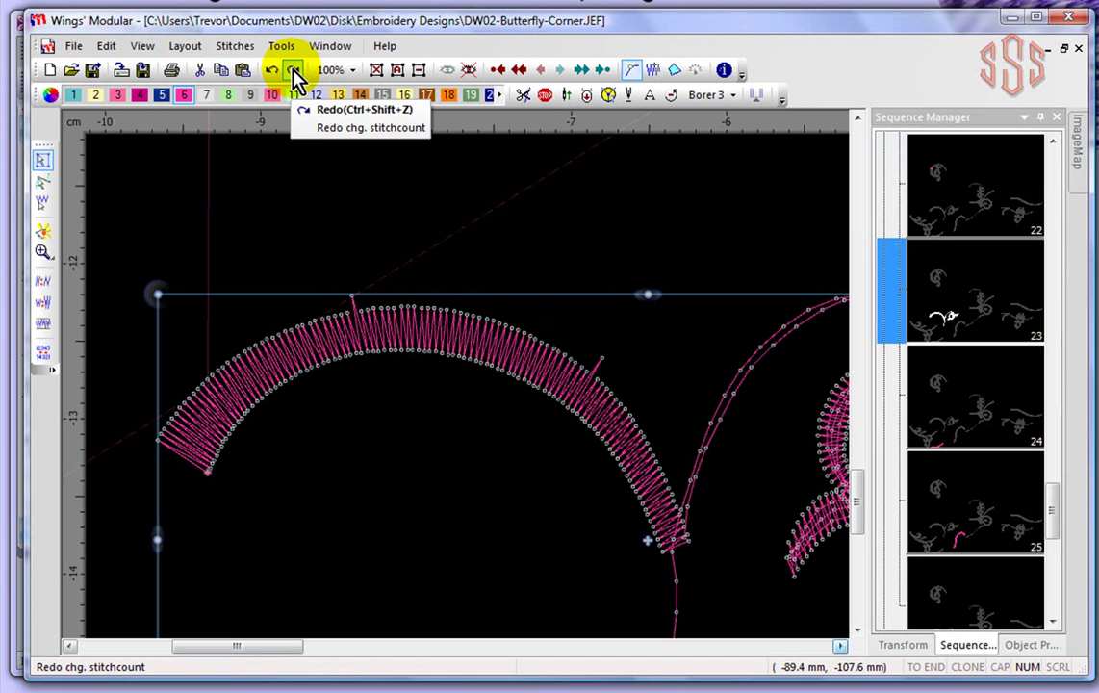
pyautogui.click(294, 77)
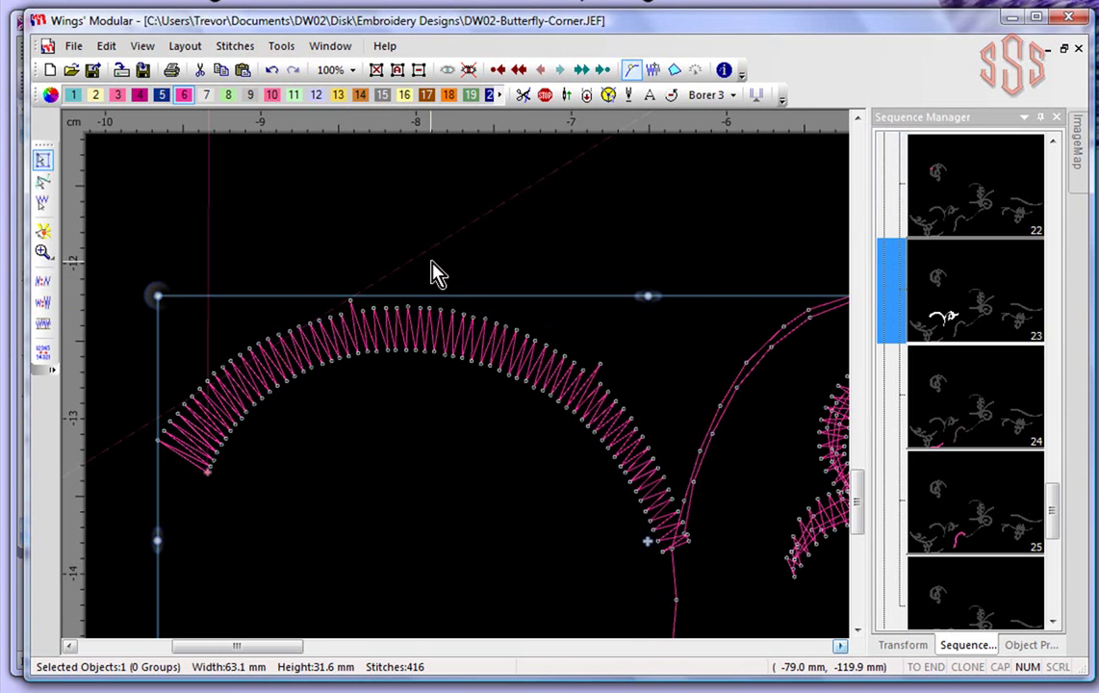
pyautogui.scroll(-1, 433, 272)
pyautogui.scroll(-8, 433, 272)
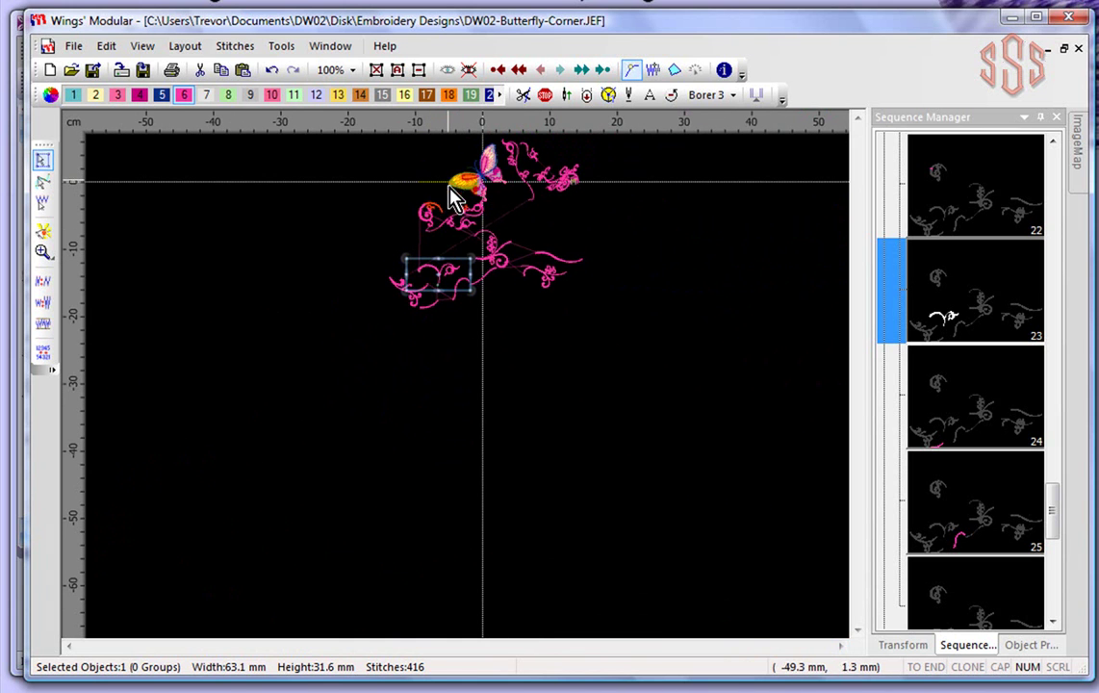
# - Close the edited design without keeping its changes and reopen DW02-Butterfly-Corner.JEF
pyautogui.click(1078, 48)
pyautogui.click(606, 414)
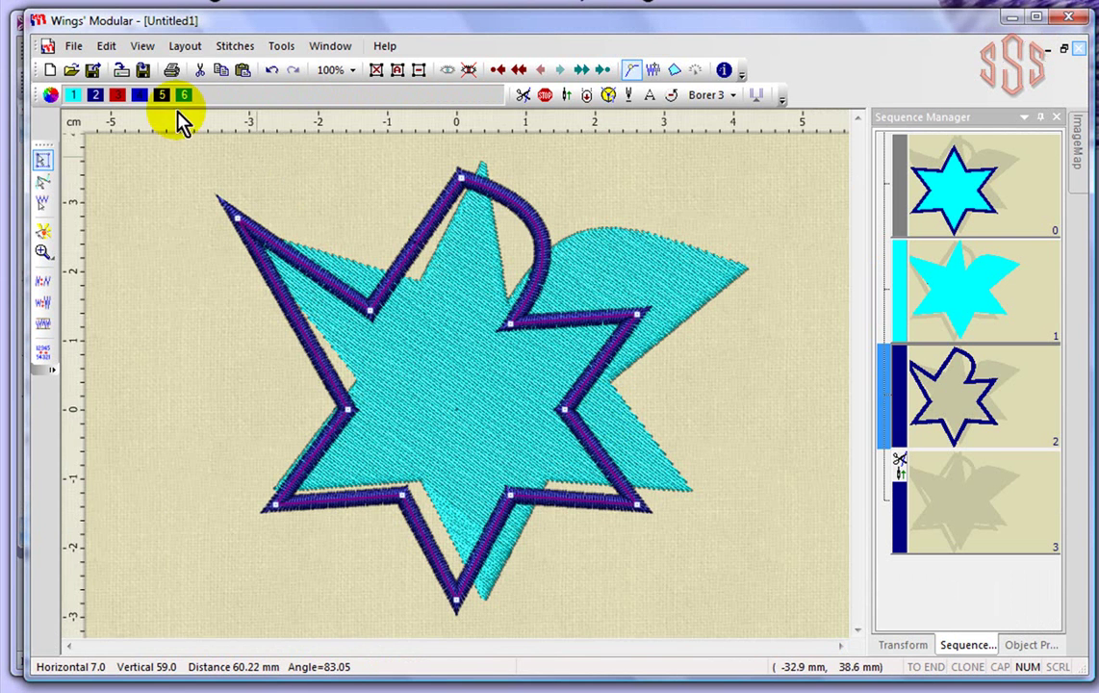
pyautogui.click(72, 71)
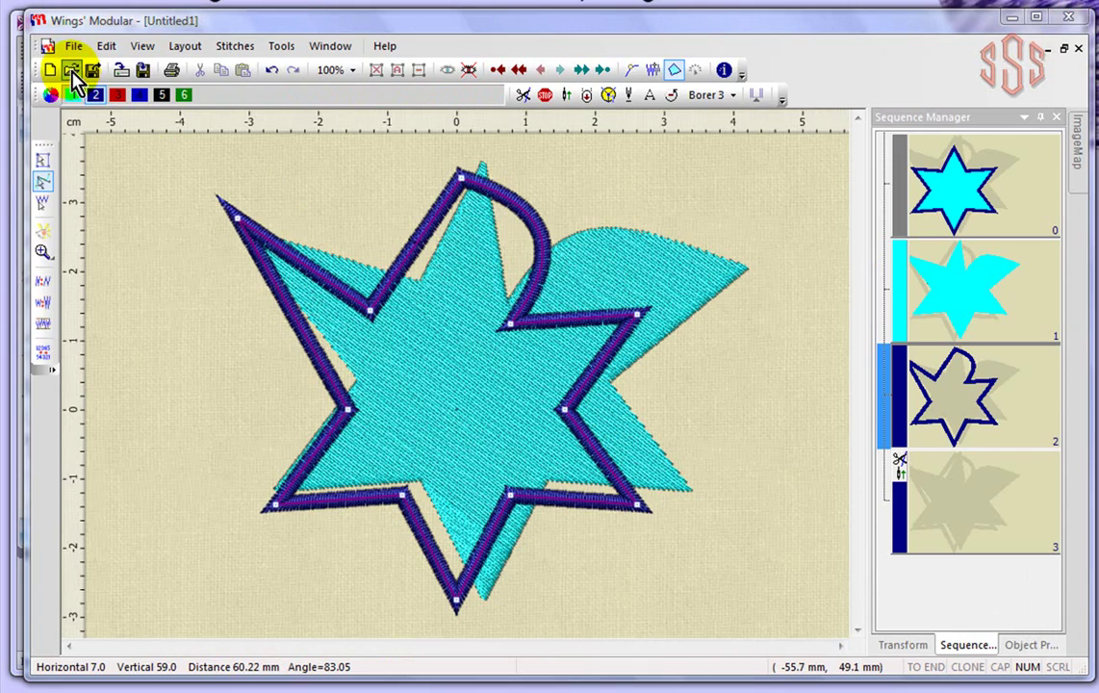
pyautogui.click(465, 135)
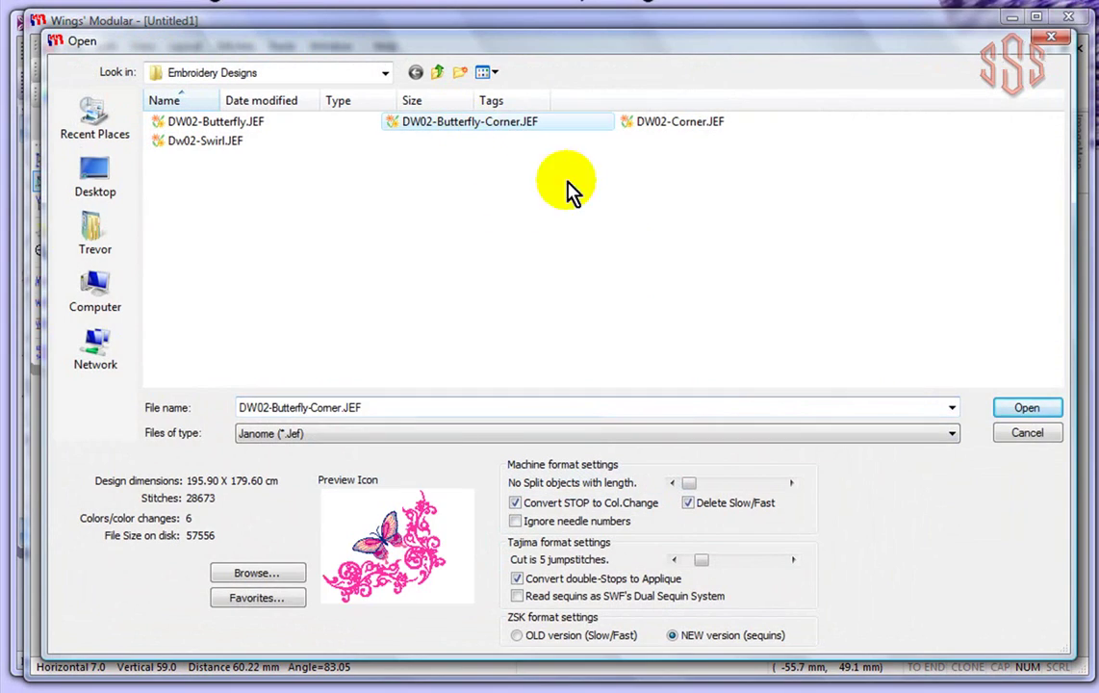
pyautogui.click(1024, 409)
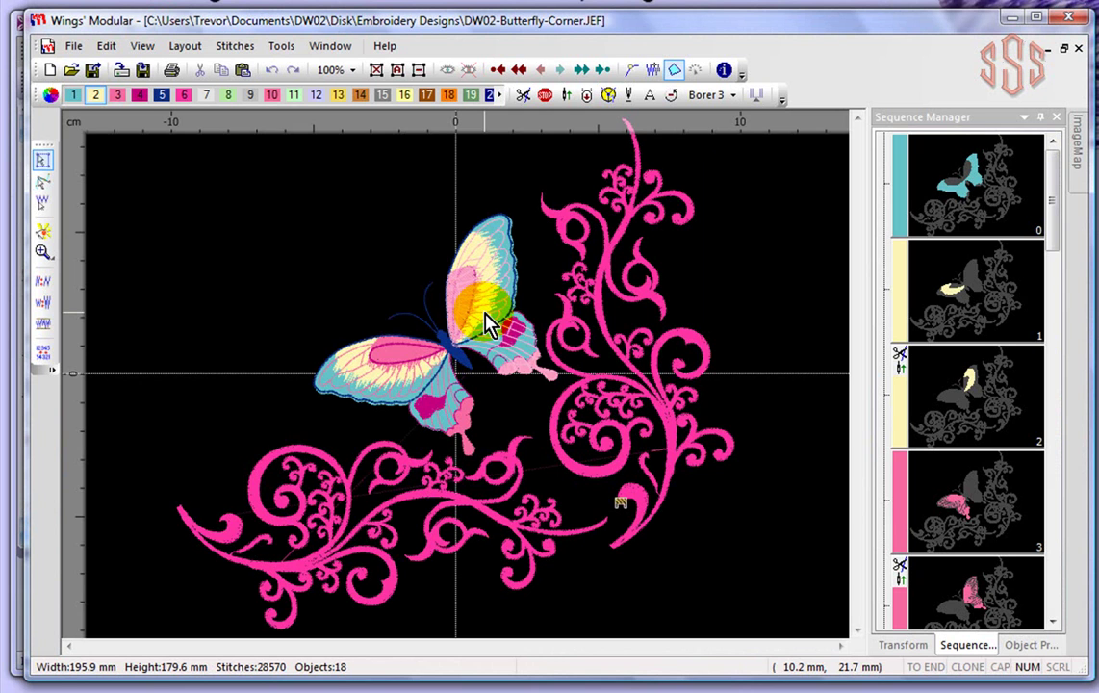
# - Select all objects in the butterfly corner design, change their stitch count to 10% less stitches, and deselect them
pyautogui.click(397, 71)
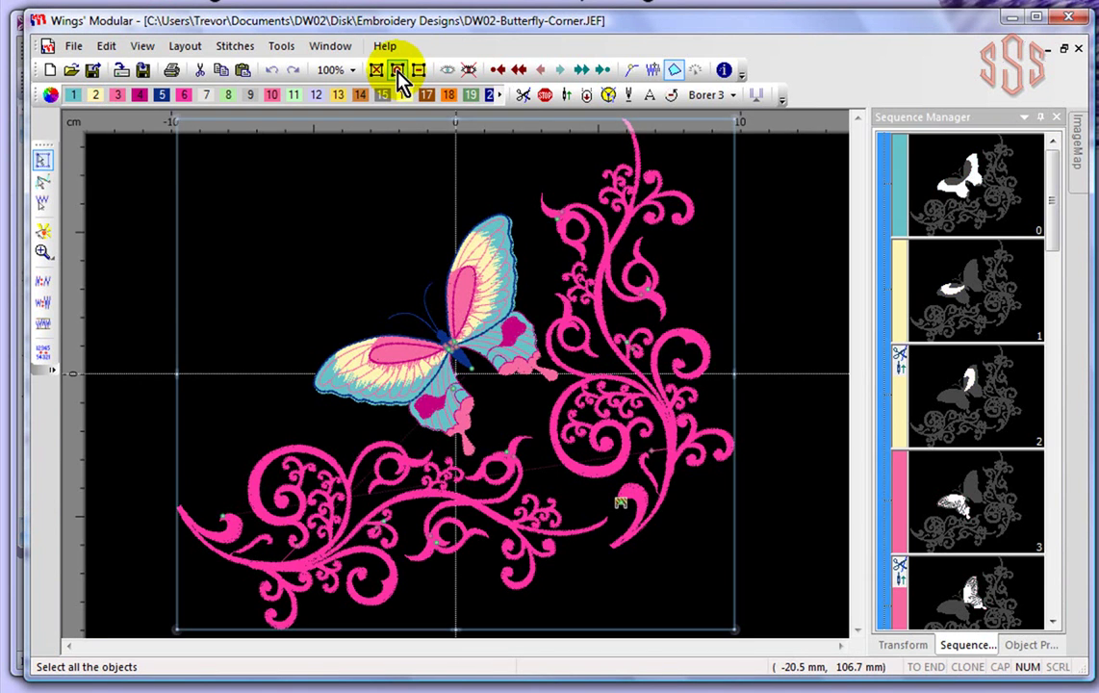
pyautogui.click(42, 284)
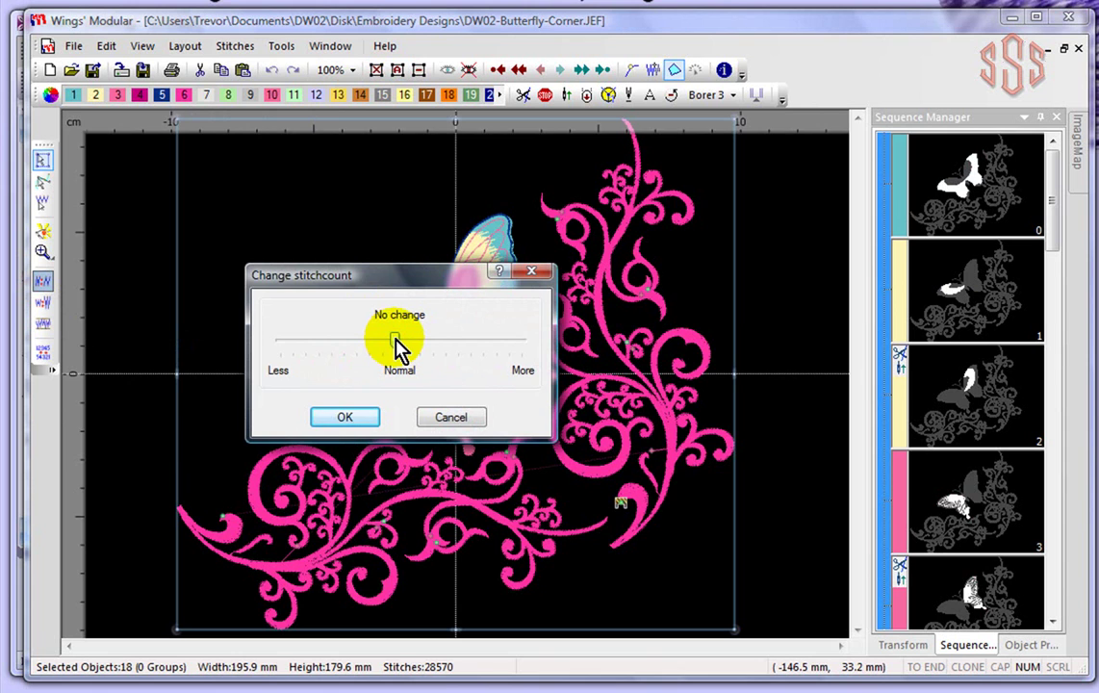
pyautogui.moveTo(394, 338); pyautogui.dragTo(384, 347)
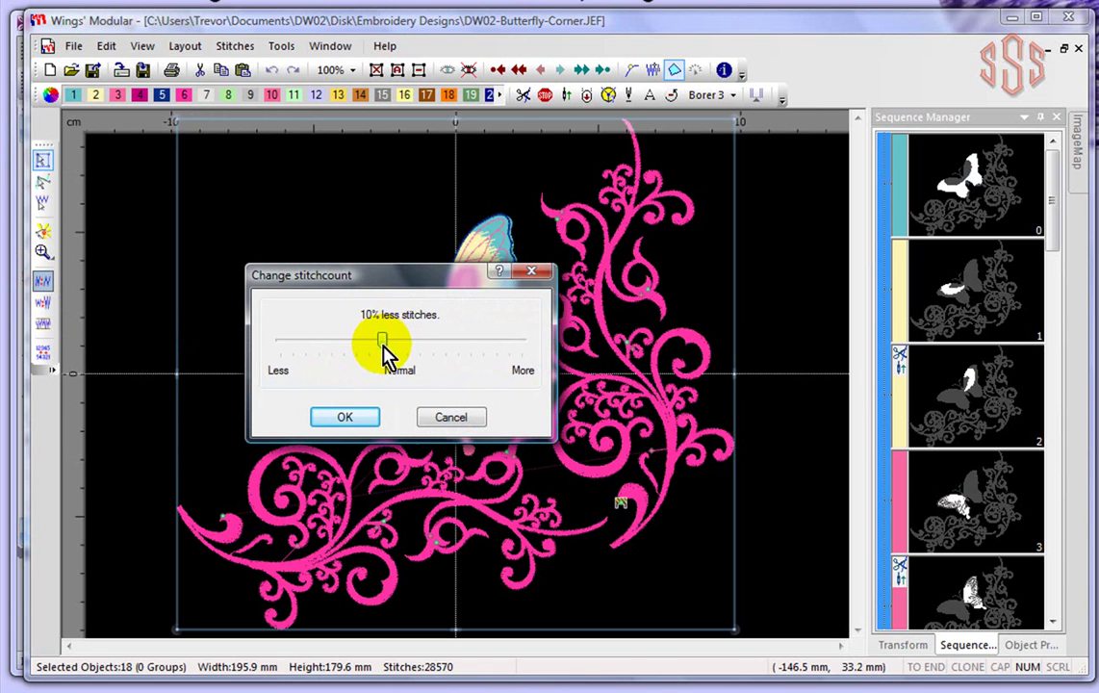
pyautogui.click(348, 420)
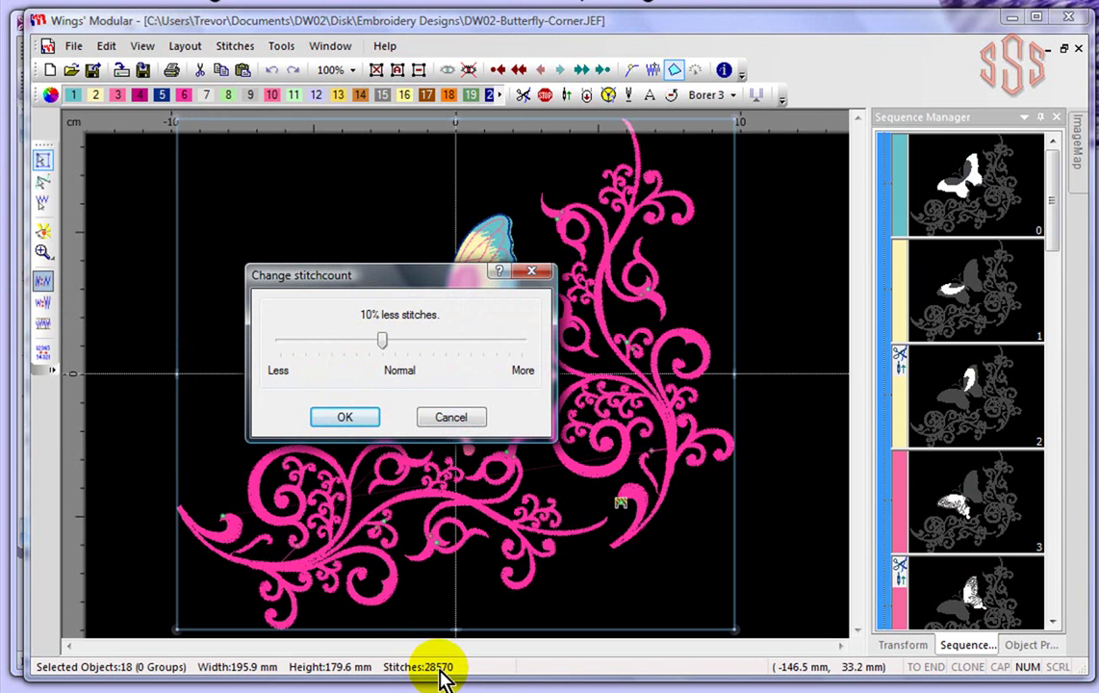
pyautogui.click(352, 422)
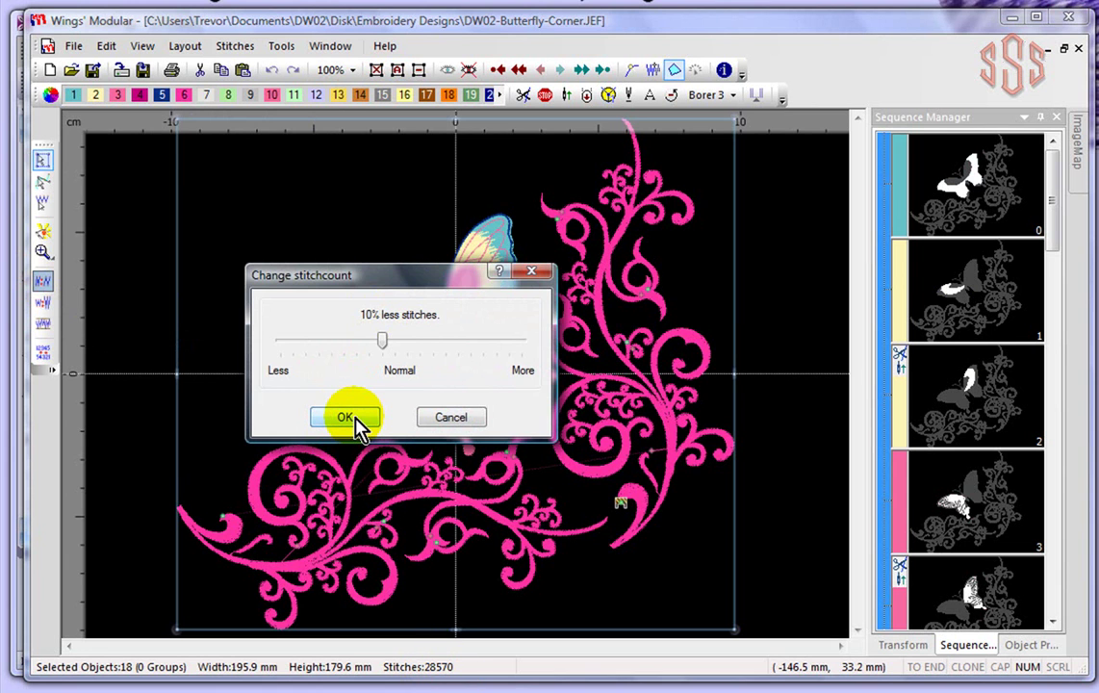
pyautogui.click(130, 305)
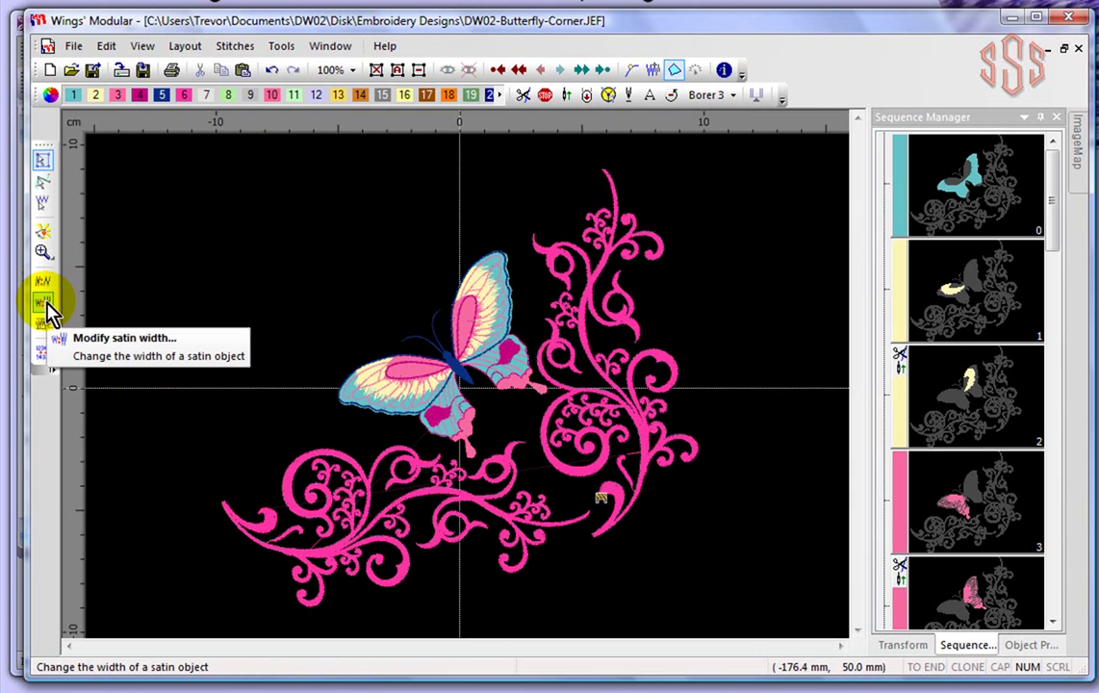
# - Select the large lower-left scroll flourish and widen its satin by 1.0 mm, with the growth direction at Center
pyautogui.click(252, 527)
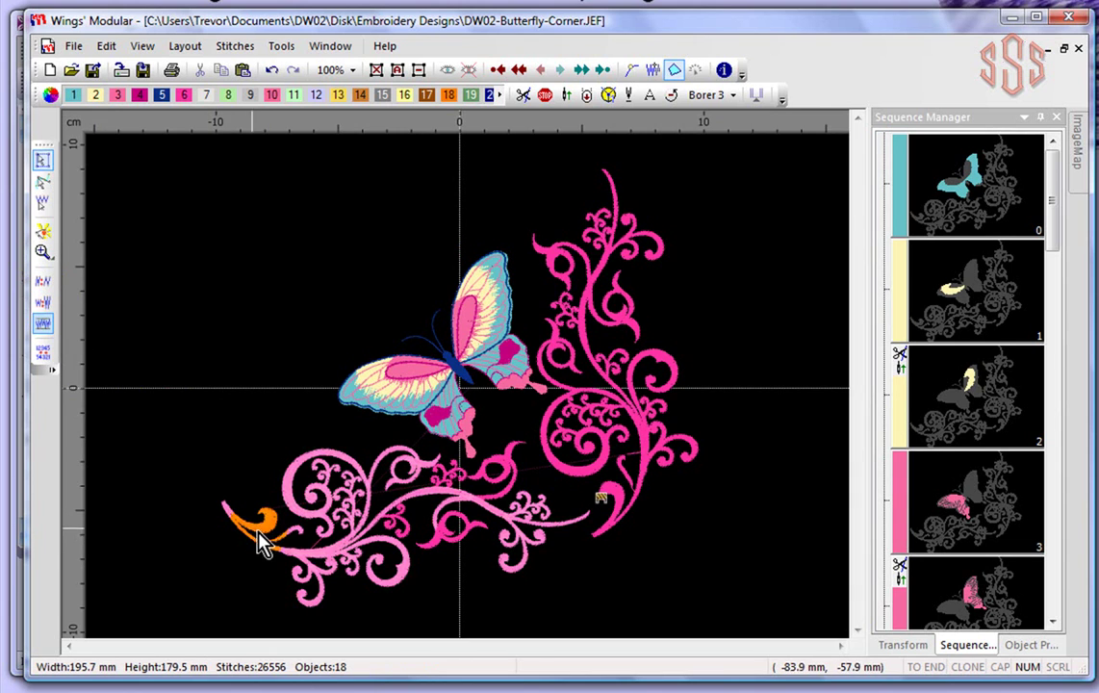
pyautogui.scroll(2, 289, 534)
pyautogui.scroll(3, 289, 528)
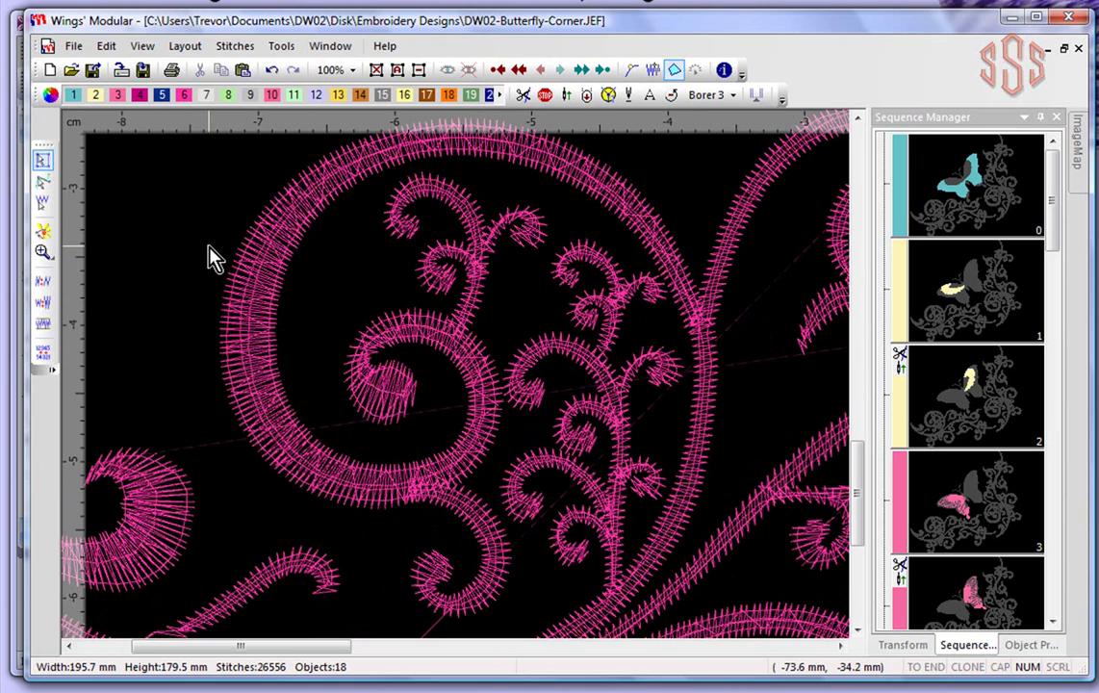
pyautogui.click(261, 276)
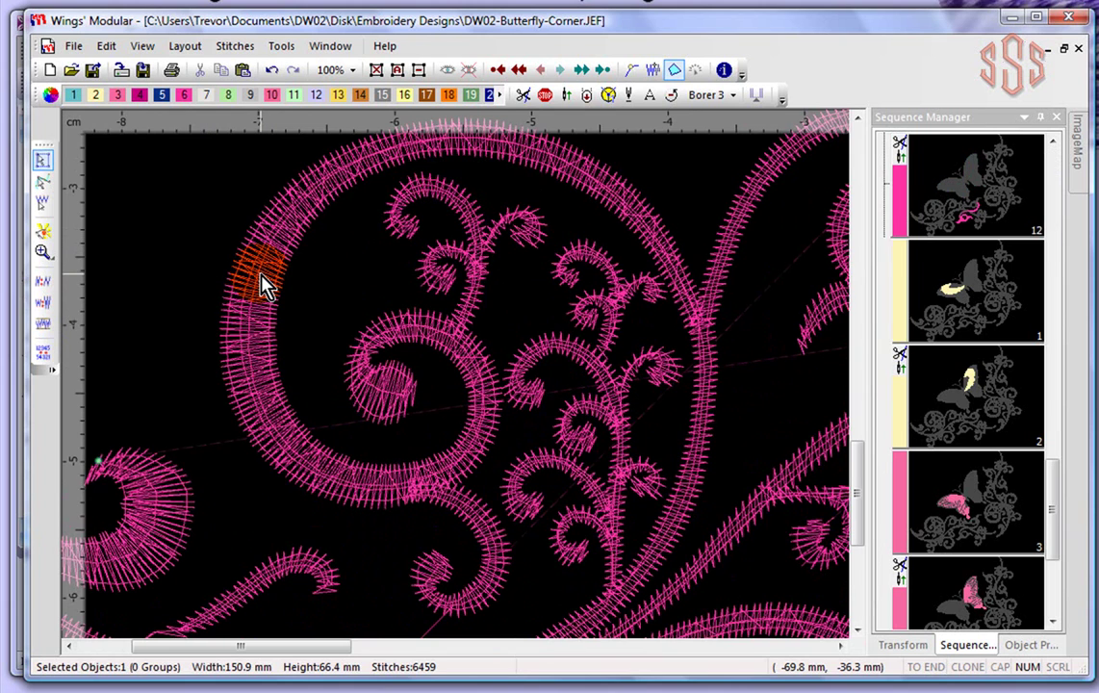
pyautogui.scroll(-3, 260, 281)
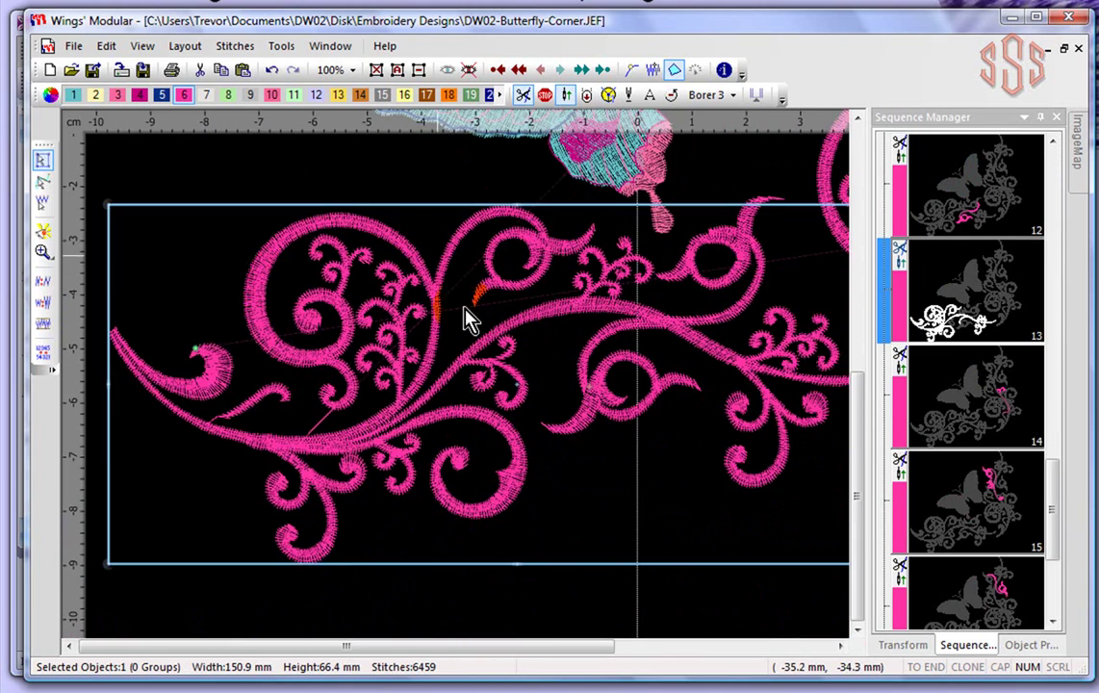
pyautogui.click(50, 303)
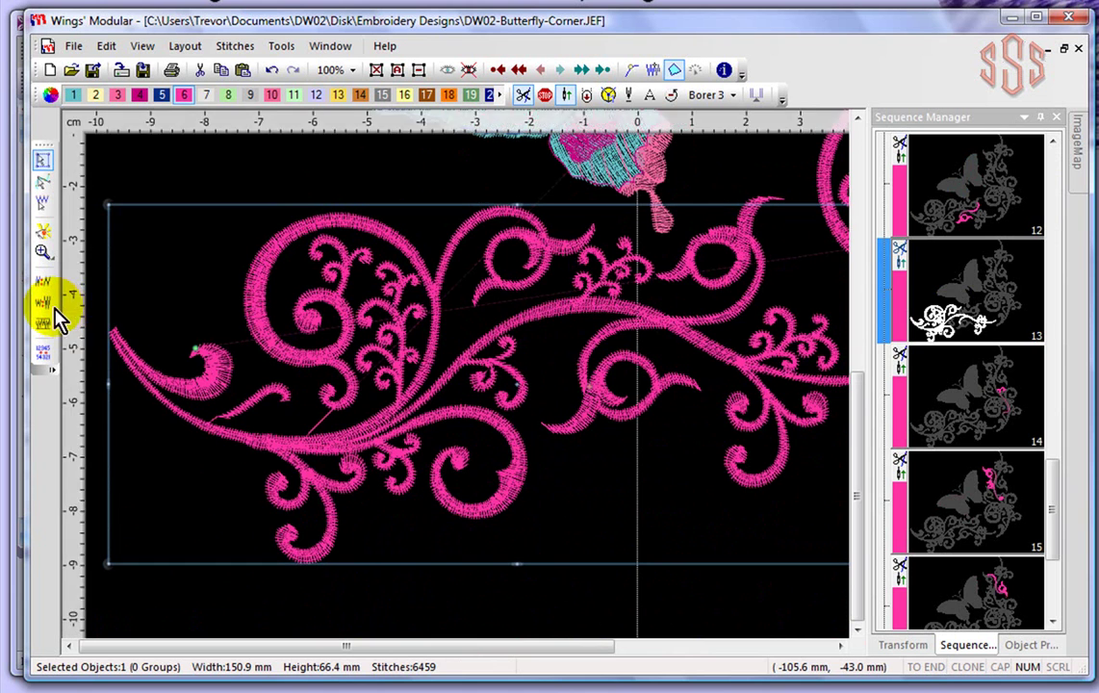
pyautogui.click(44, 304)
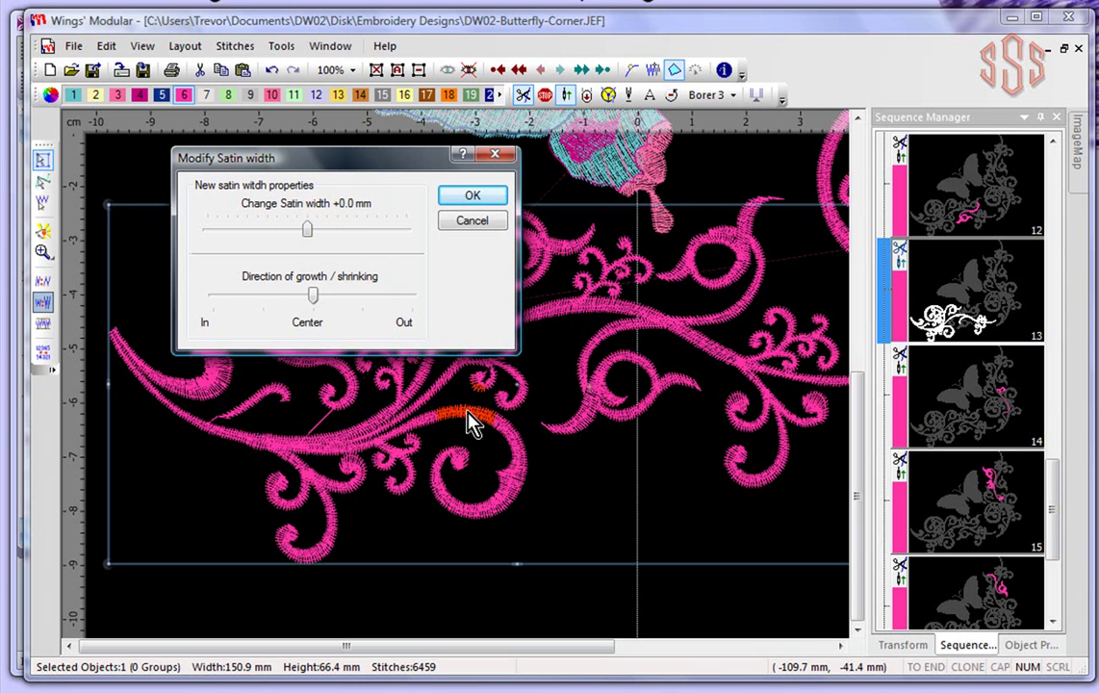
pyautogui.moveTo(305, 229); pyautogui.dragTo(321, 229)
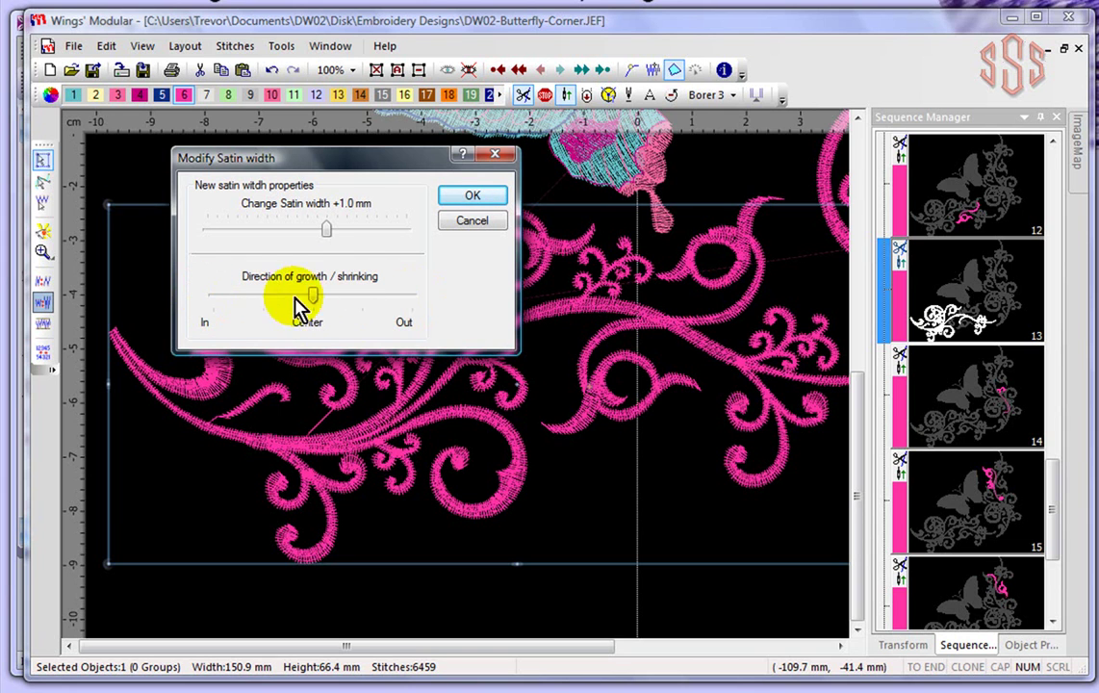
pyautogui.click(472, 200)
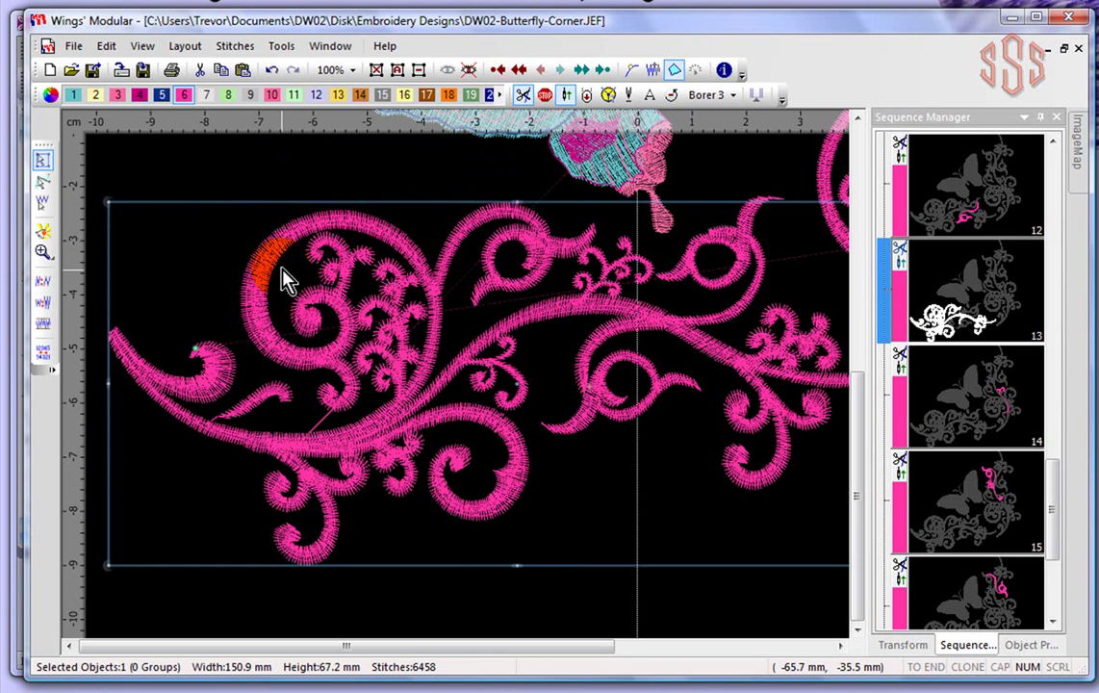
# - Undo and redo the flourish's satin width change to compare both versions, and leave it undone
pyautogui.click(273, 76)
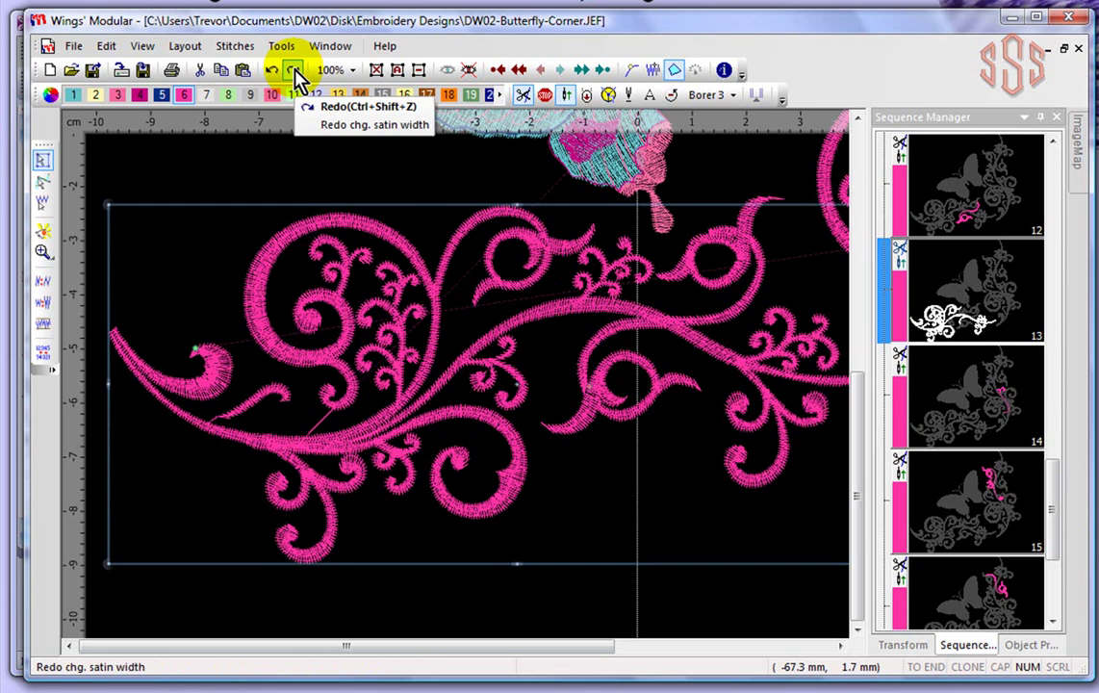
pyautogui.click(298, 75)
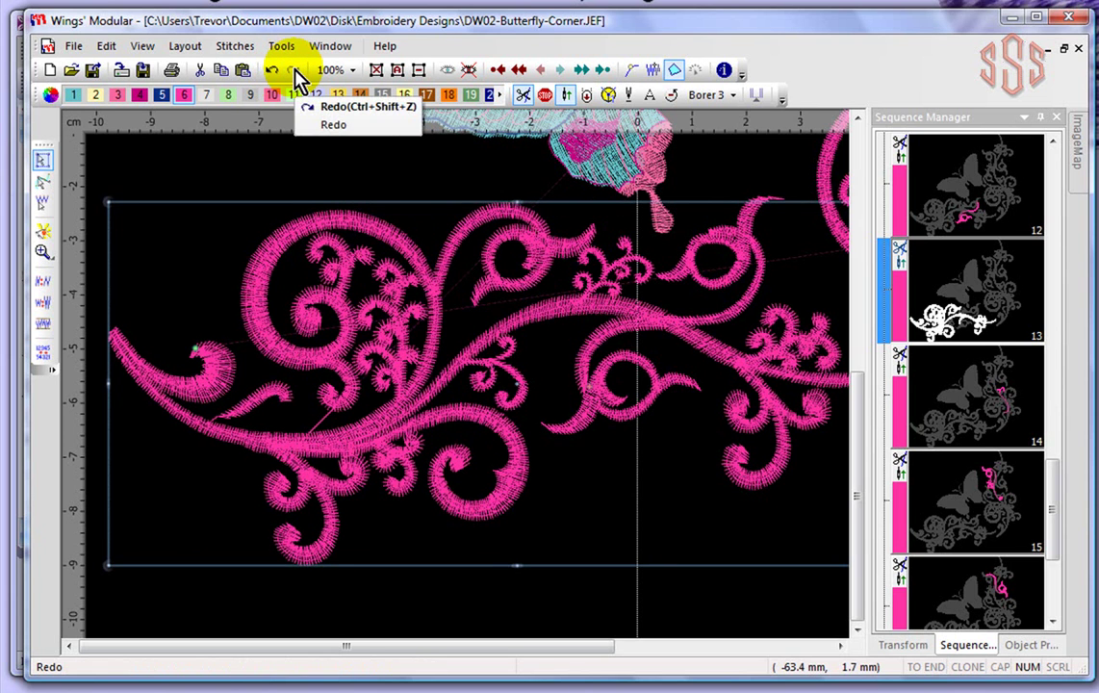
pyautogui.click(273, 69)
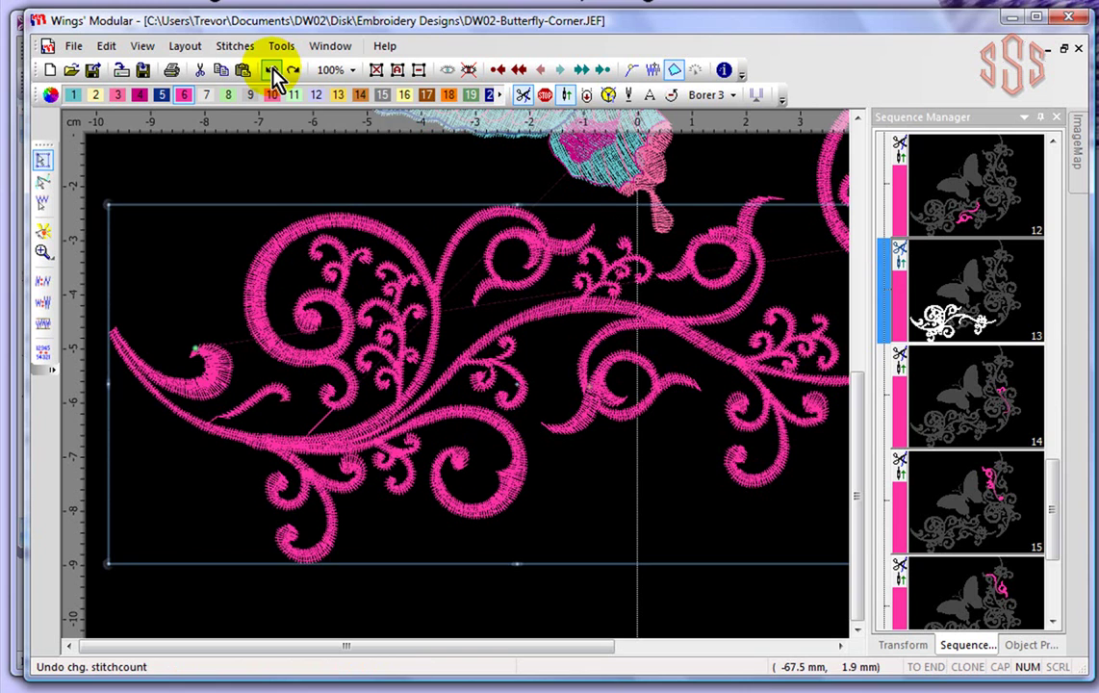
# - Widen the selected flourish's satin by 1.0 mm, with the growth direction set halfway between In and Center
pyautogui.click(42, 303)
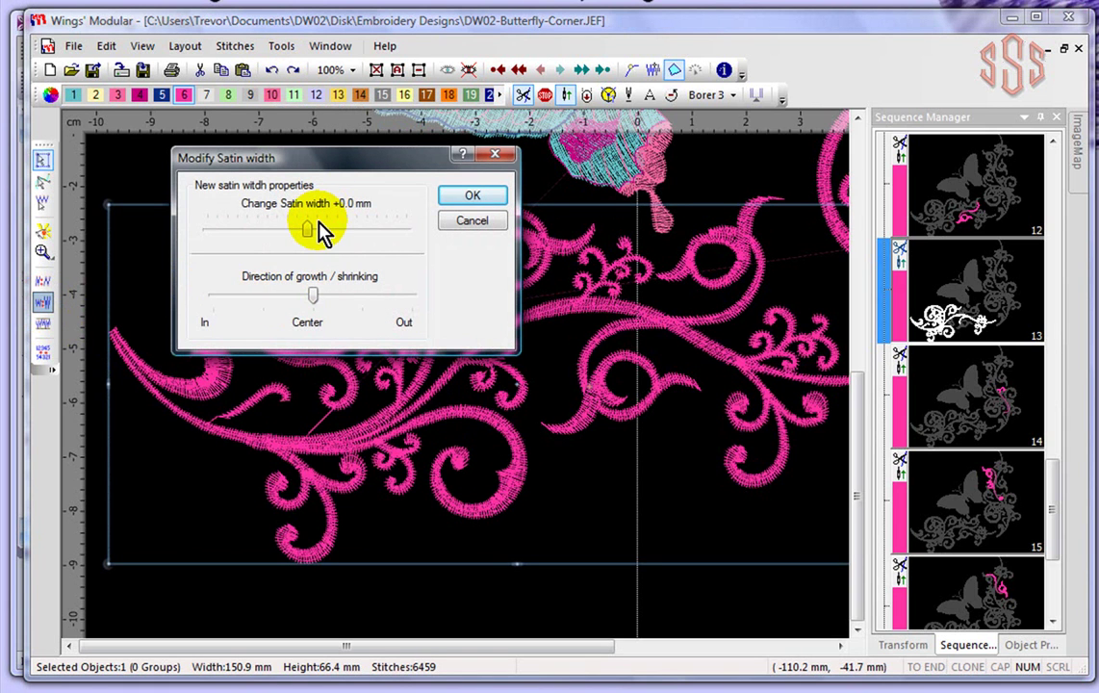
pyautogui.moveTo(315, 229); pyautogui.dragTo(325, 229)
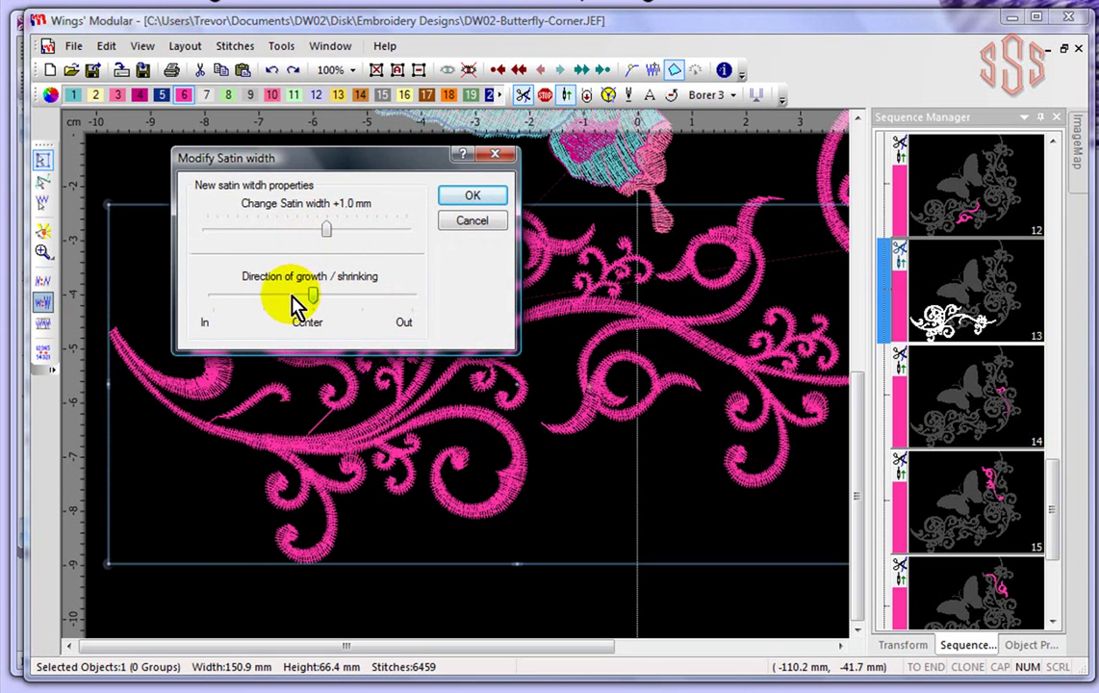
pyautogui.moveTo(314, 291); pyautogui.dragTo(273, 297)
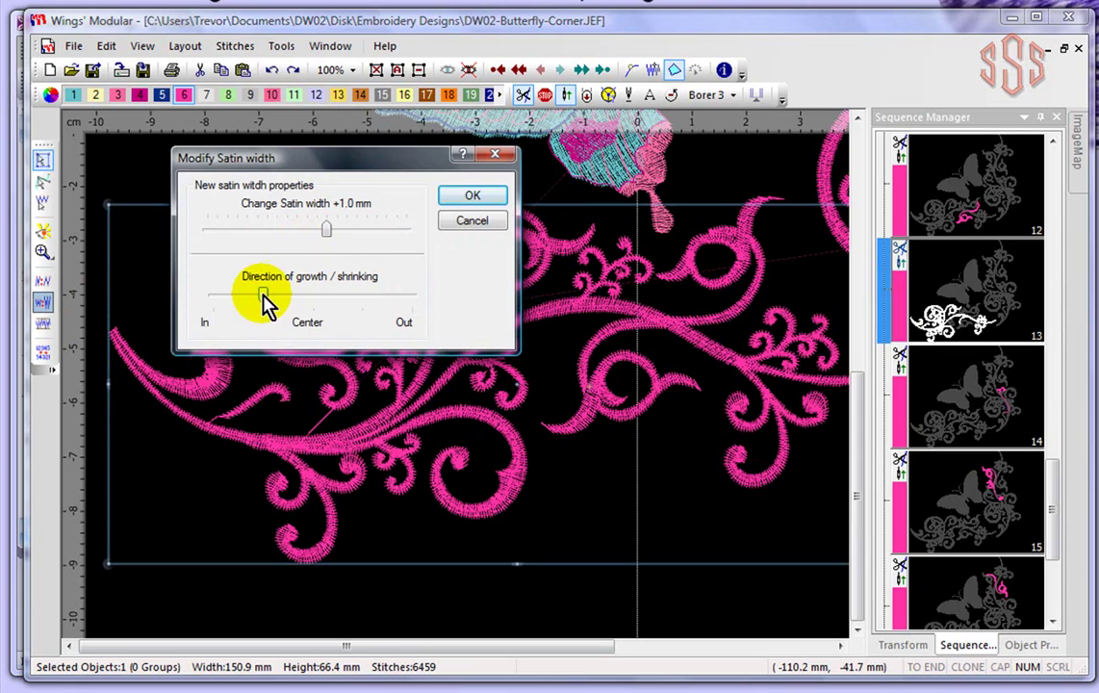
pyautogui.click(480, 202)
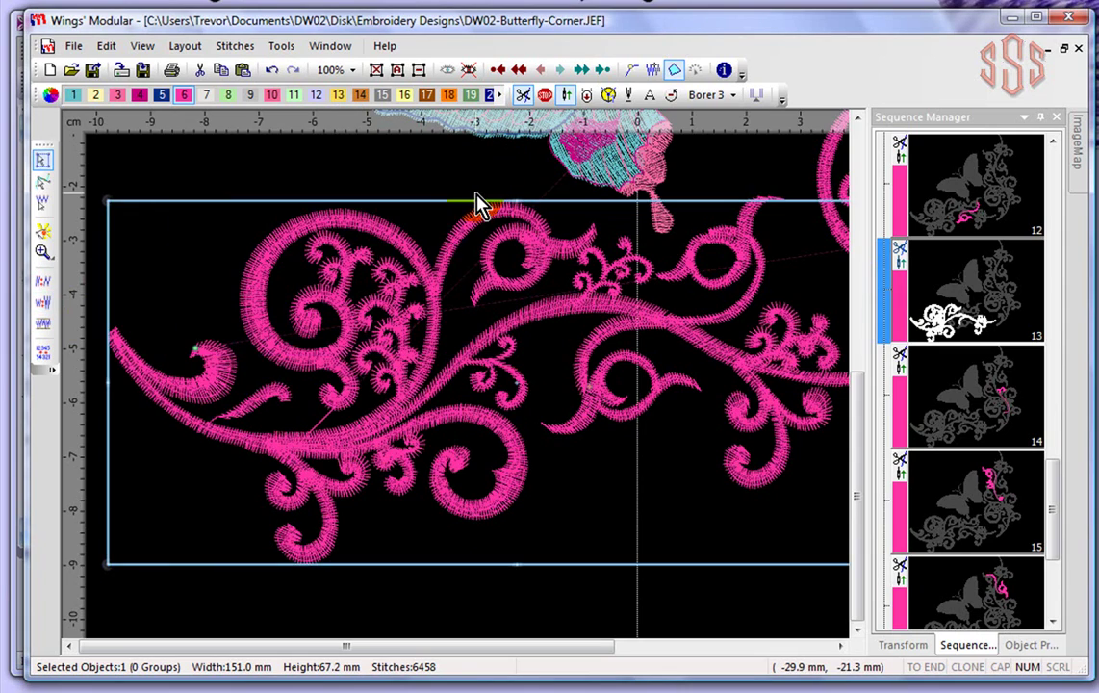
# - Examine the widened flourish's stitches and review the satin width and growth direction settings without applying a change
pyautogui.scroll(3, 287, 306)
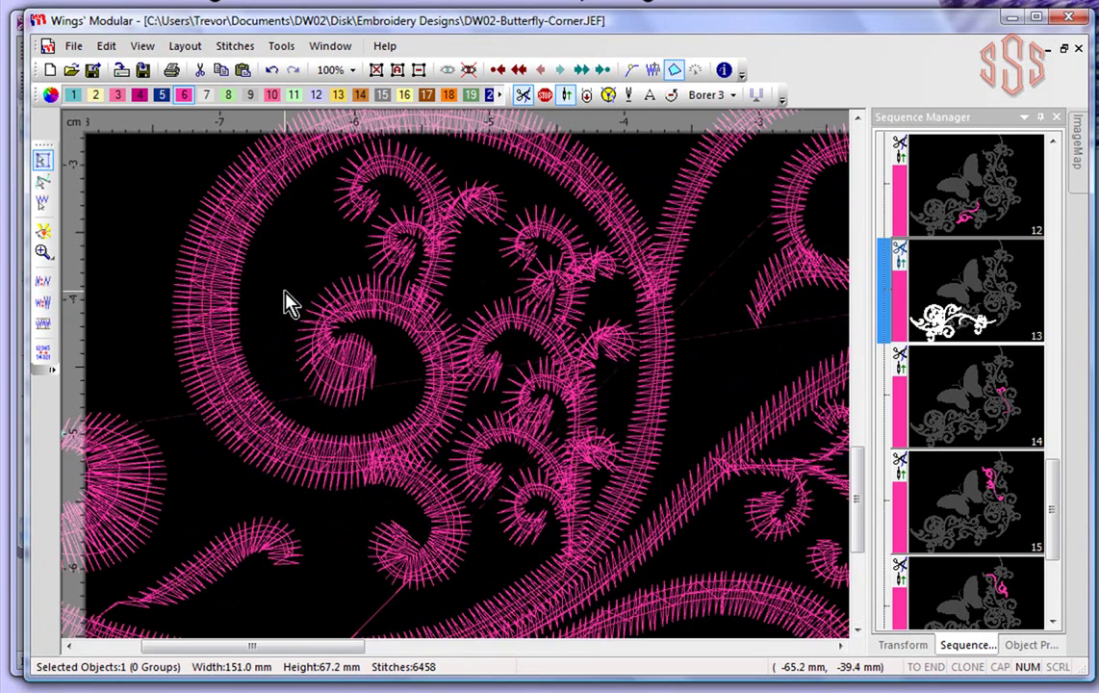
pyautogui.scroll(2, 265, 277)
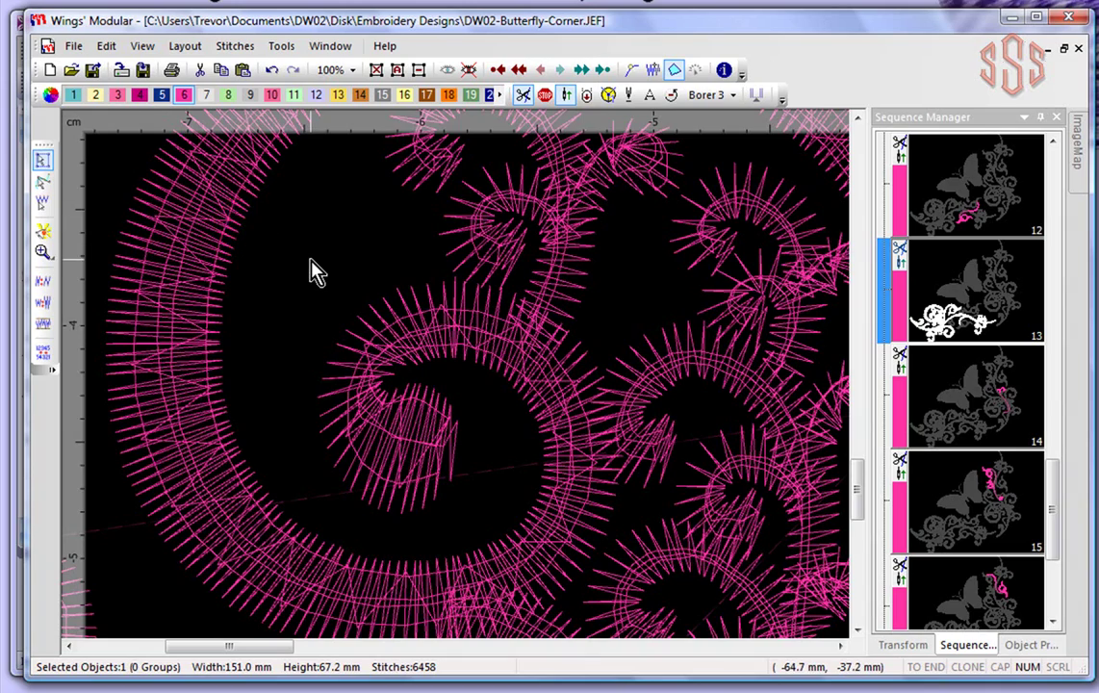
pyautogui.scroll(-3, 314, 272)
pyautogui.scroll(-1, 311, 266)
pyautogui.click(42, 302)
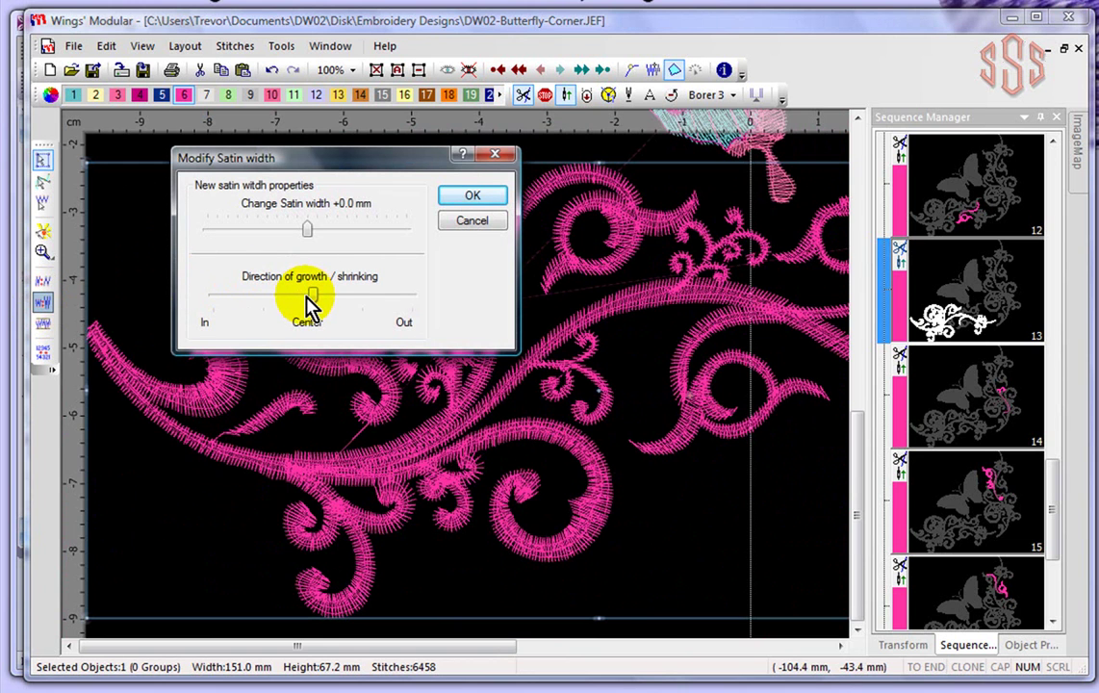
pyautogui.click(470, 223)
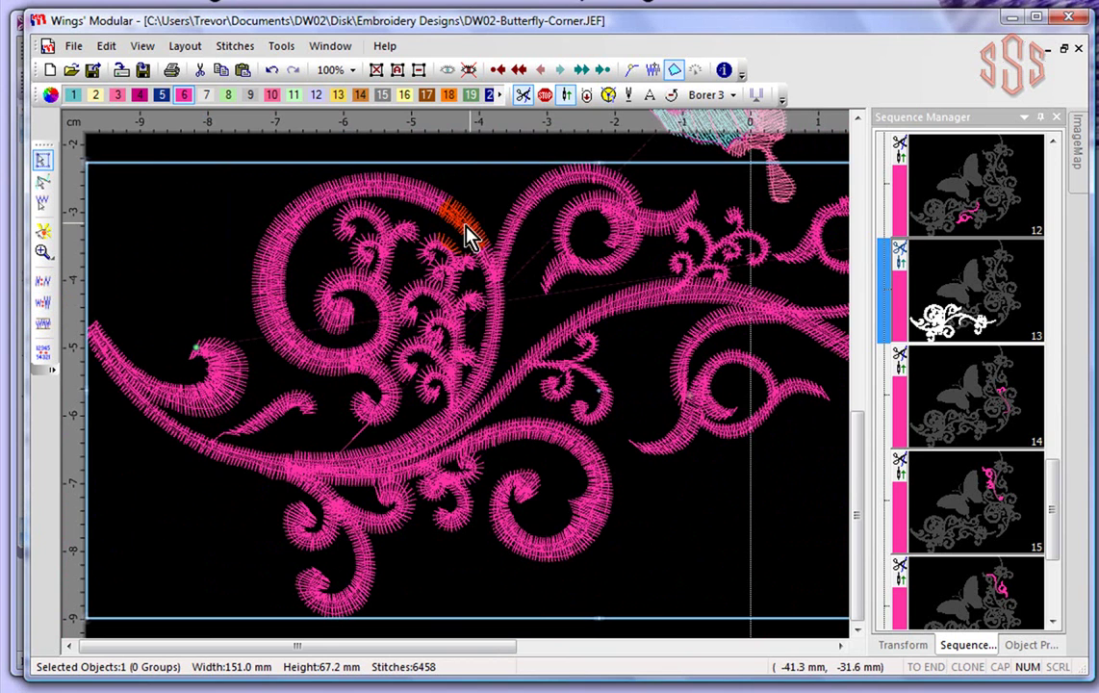
# - Smooth the selected flourish's stitches with Filter, undo it to compare, and apply Filter again
pyautogui.scroll(-2, 314, 296)
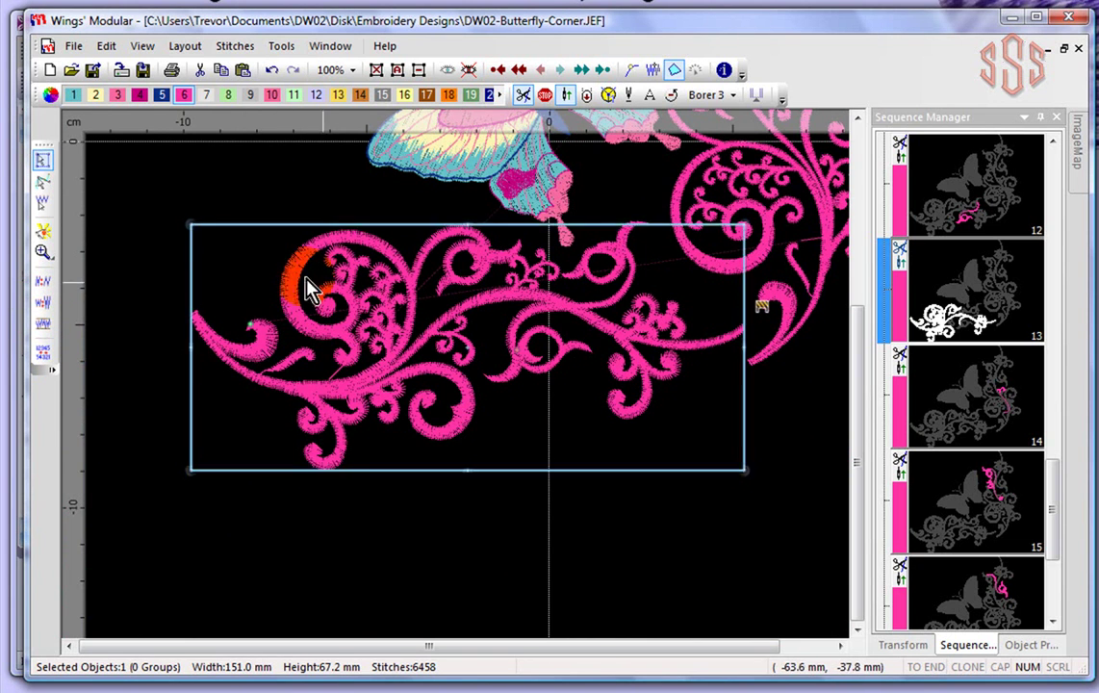
pyautogui.scroll(3, 291, 287)
pyautogui.scroll(1, 293, 287)
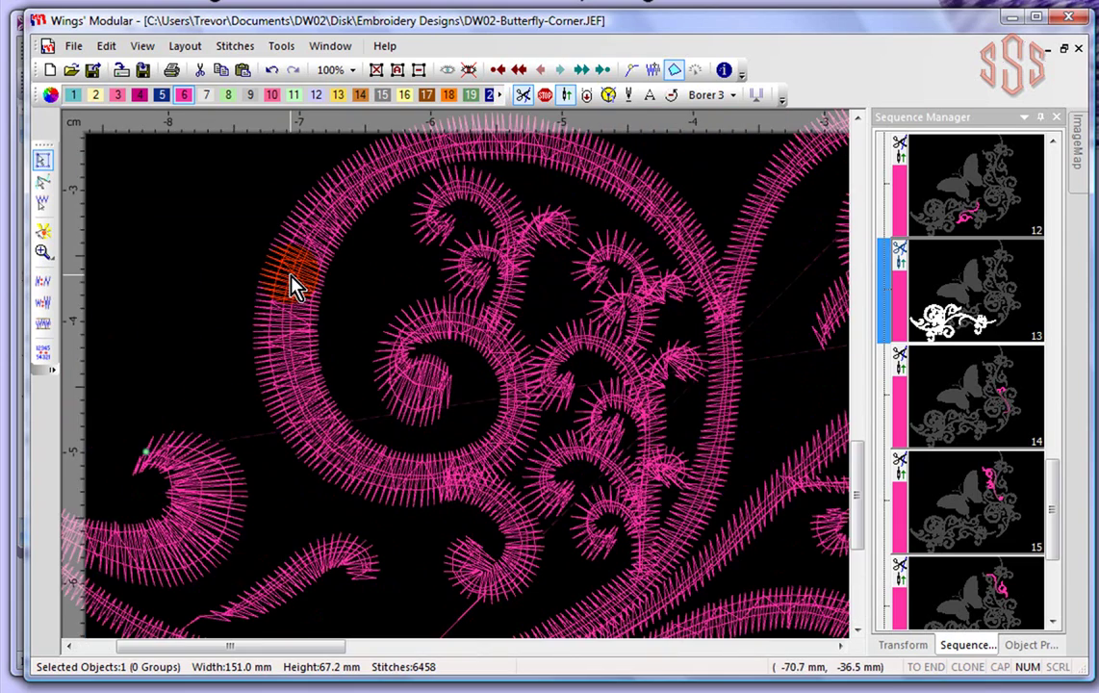
pyautogui.click(42, 325)
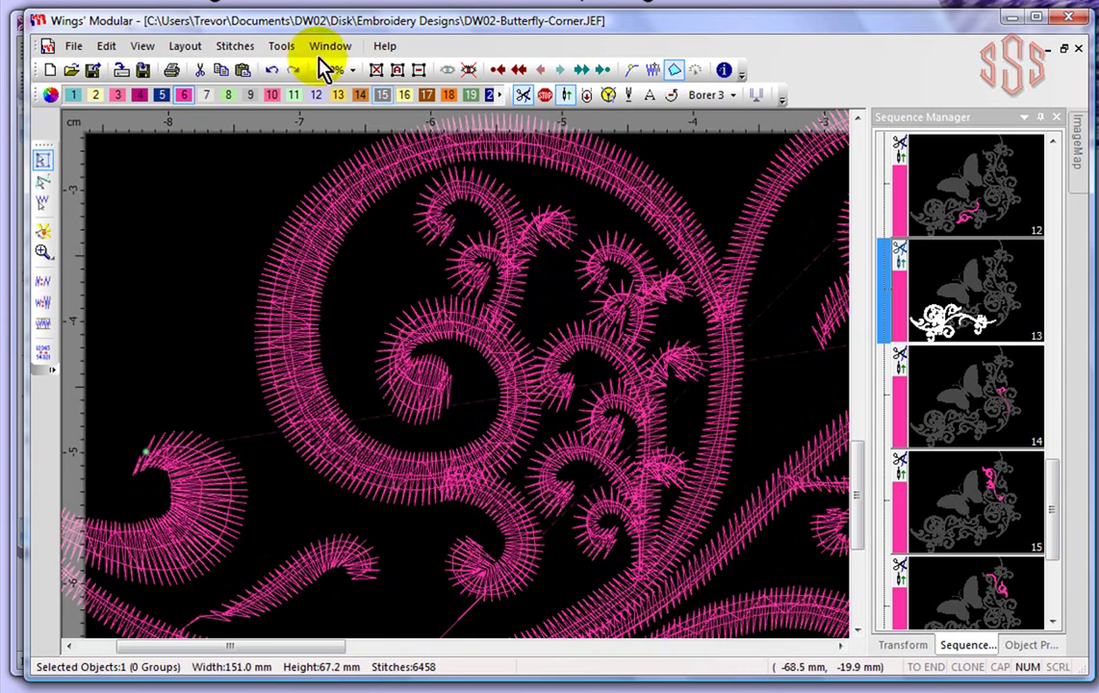
pyautogui.click(272, 69)
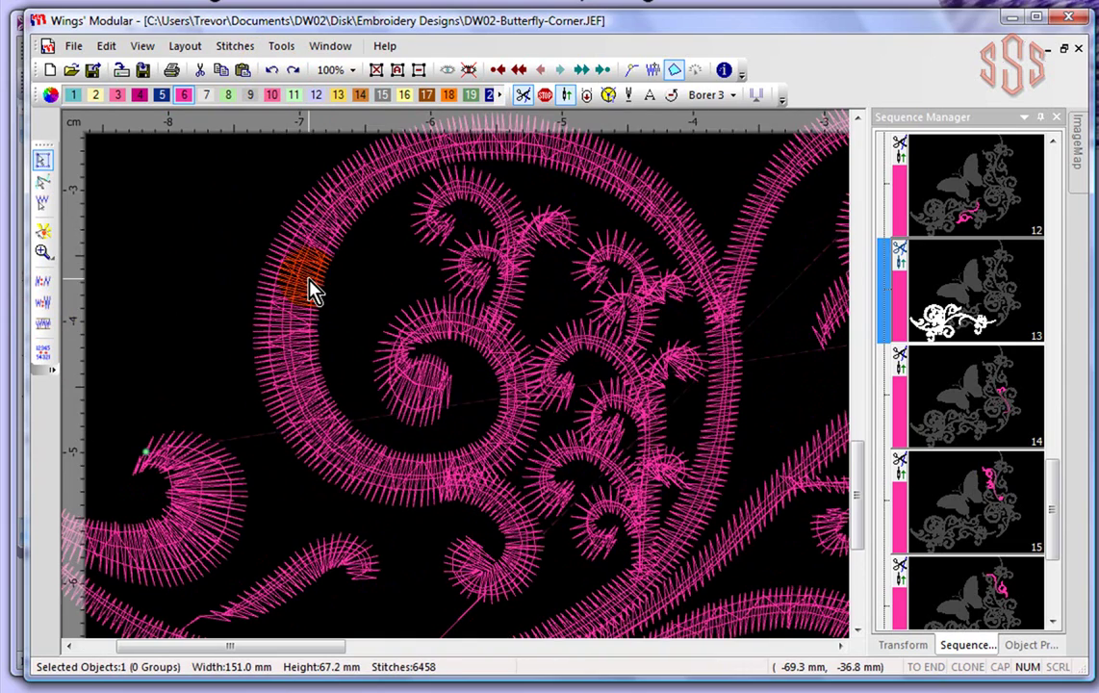
pyautogui.scroll(2, 310, 287)
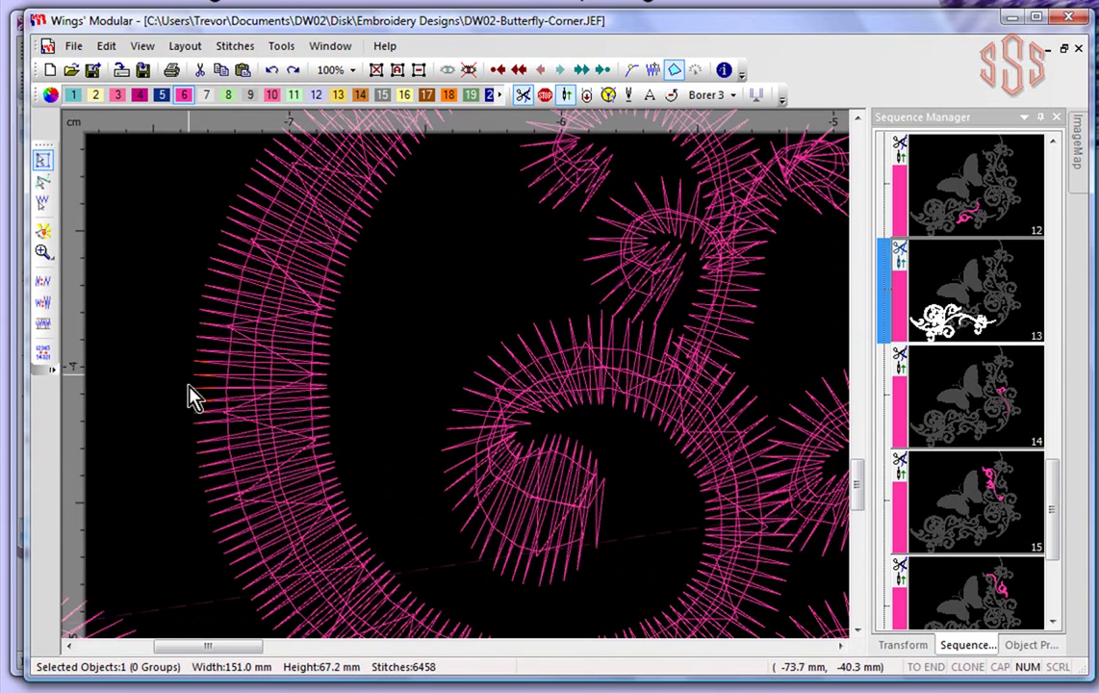
pyautogui.click(43, 327)
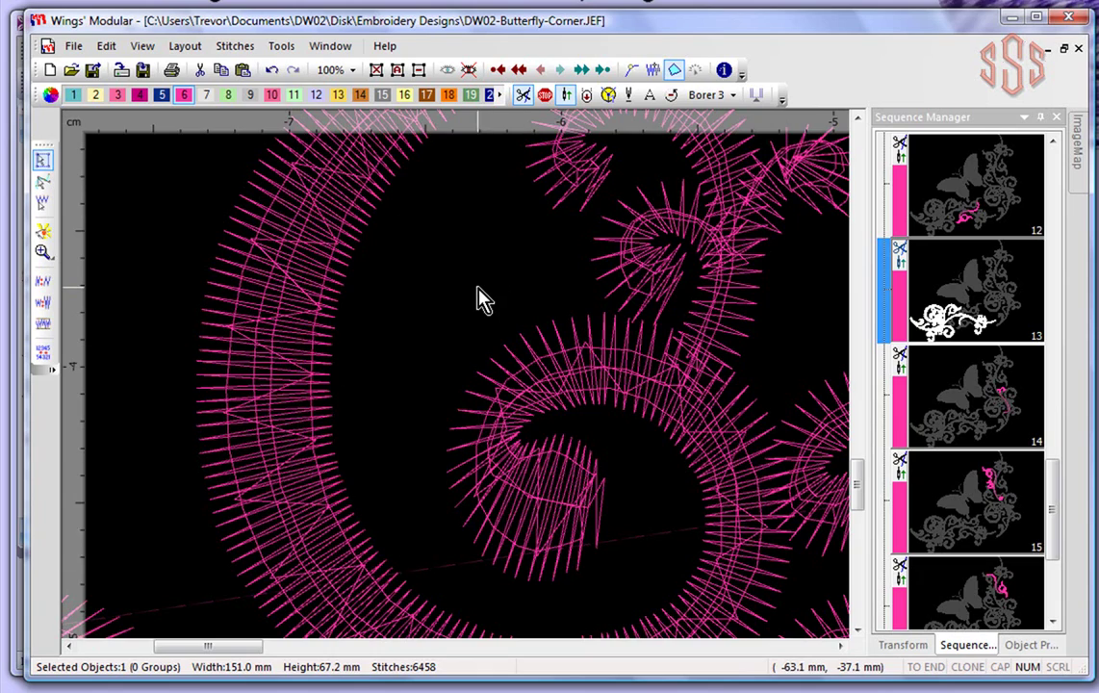
# - In stitch editing, pull one stitch point outward on the outer edge of the curved satin below the ring scroll
pyautogui.scroll(-5, 482, 298)
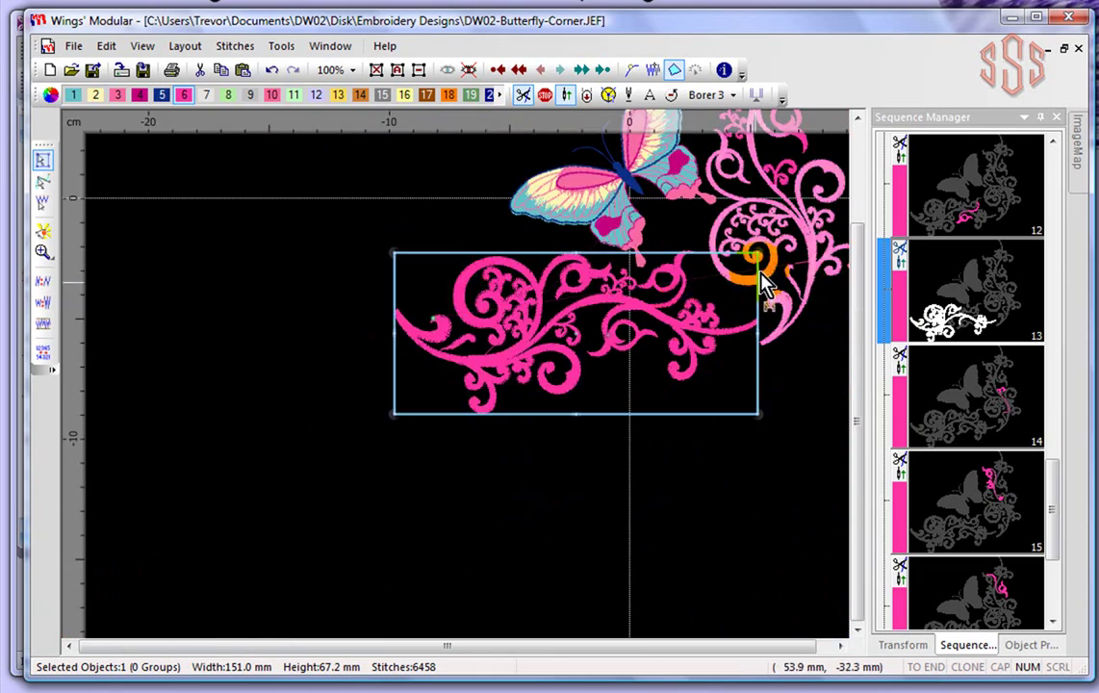
pyautogui.scroll(-2, 768, 276)
pyautogui.scroll(6, 780, 220)
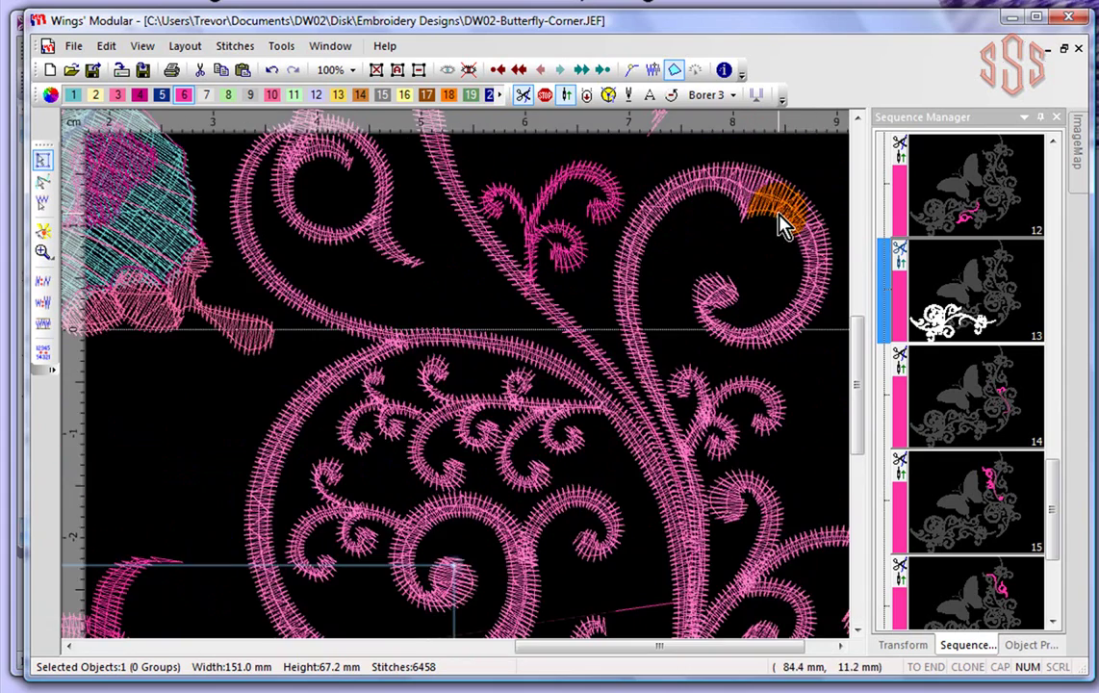
pyautogui.scroll(3, 792, 217)
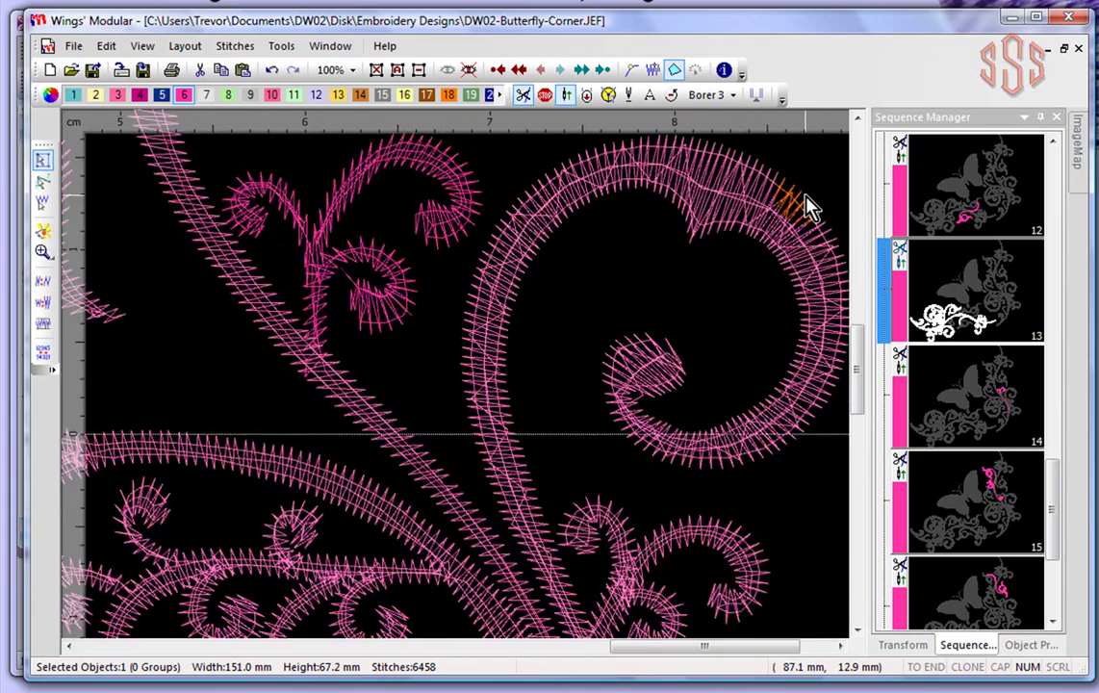
pyautogui.scroll(-1, 809, 207)
pyautogui.click(53, 214)
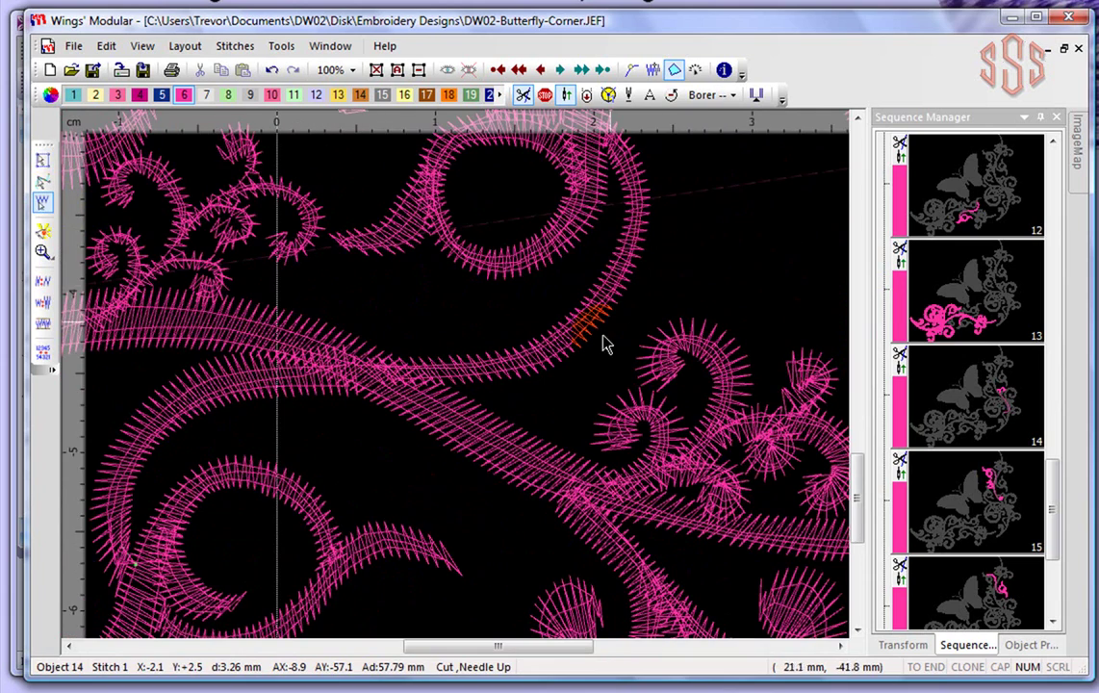
pyautogui.scroll(3, 633, 255)
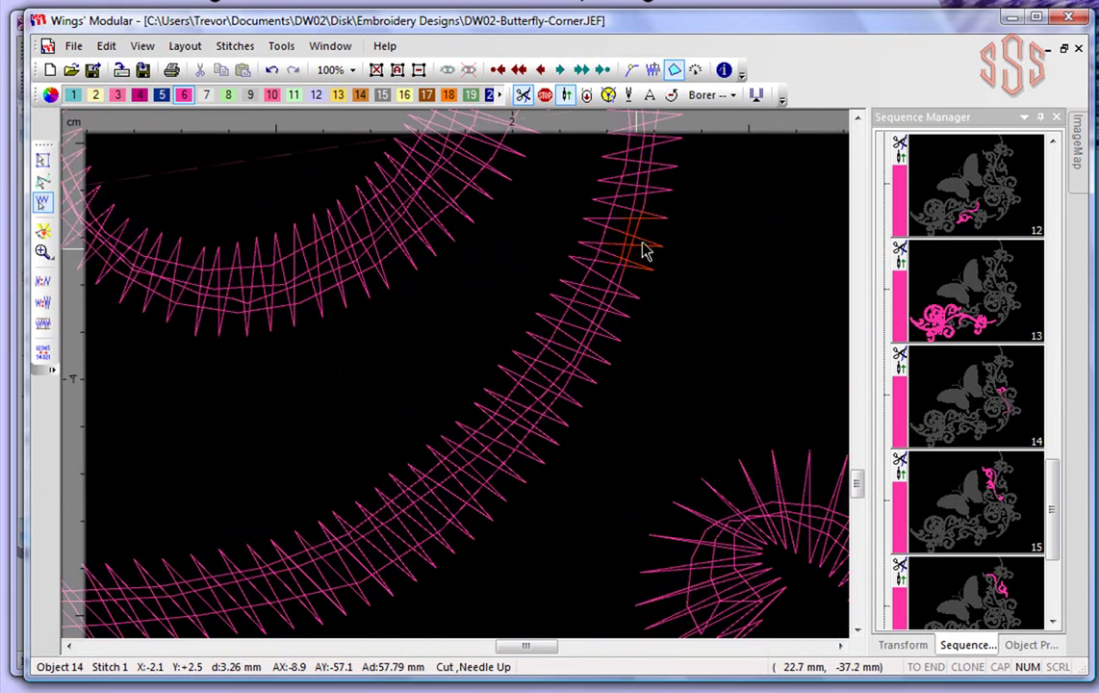
pyautogui.click(664, 250)
pyautogui.moveTo(669, 251); pyautogui.dragTo(691, 256)
# - Try pulling two more stitch points outward along the same curved satin edge, and undo these moves
pyautogui.click(638, 302)
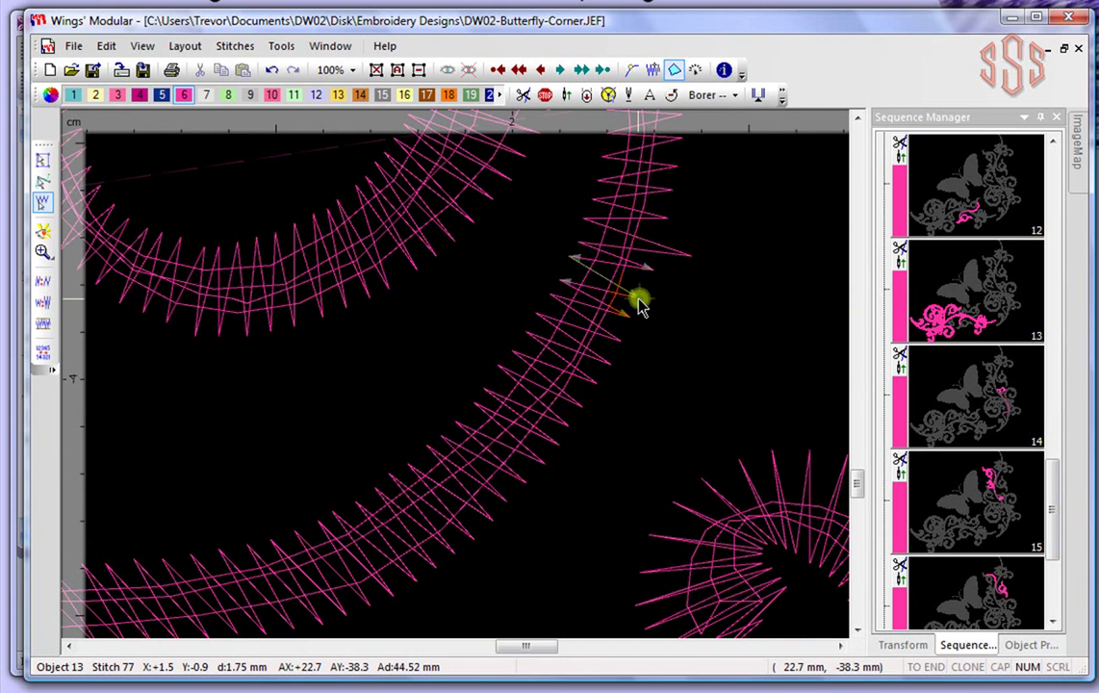
pyautogui.click(620, 342)
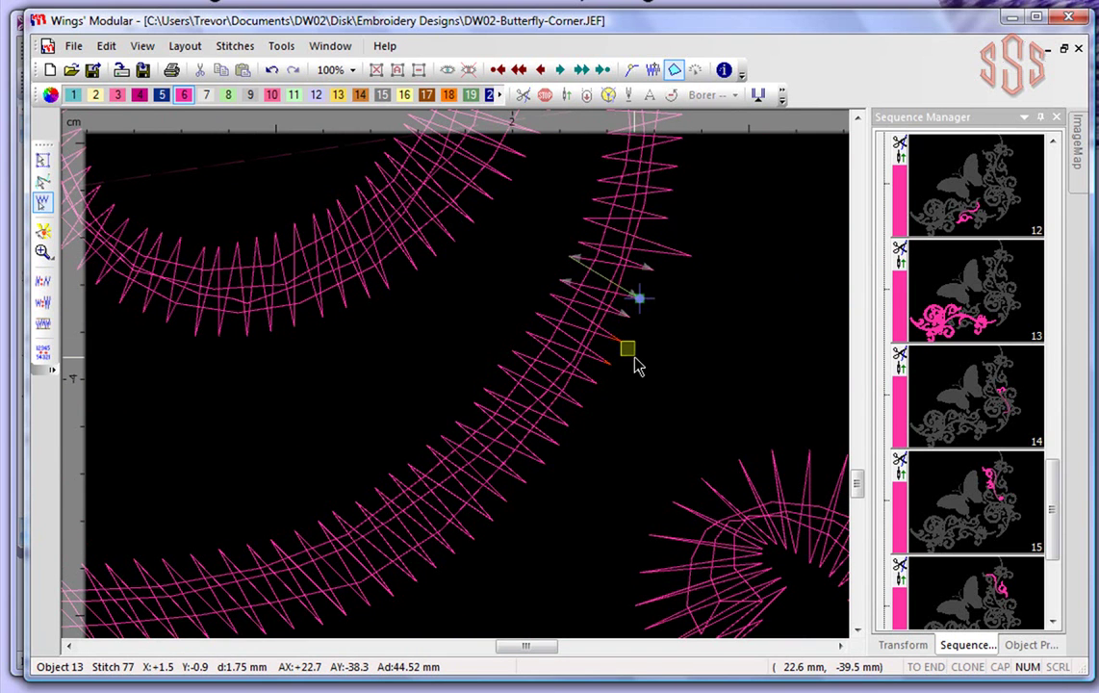
pyautogui.moveTo(624, 353); pyautogui.dragTo(643, 366)
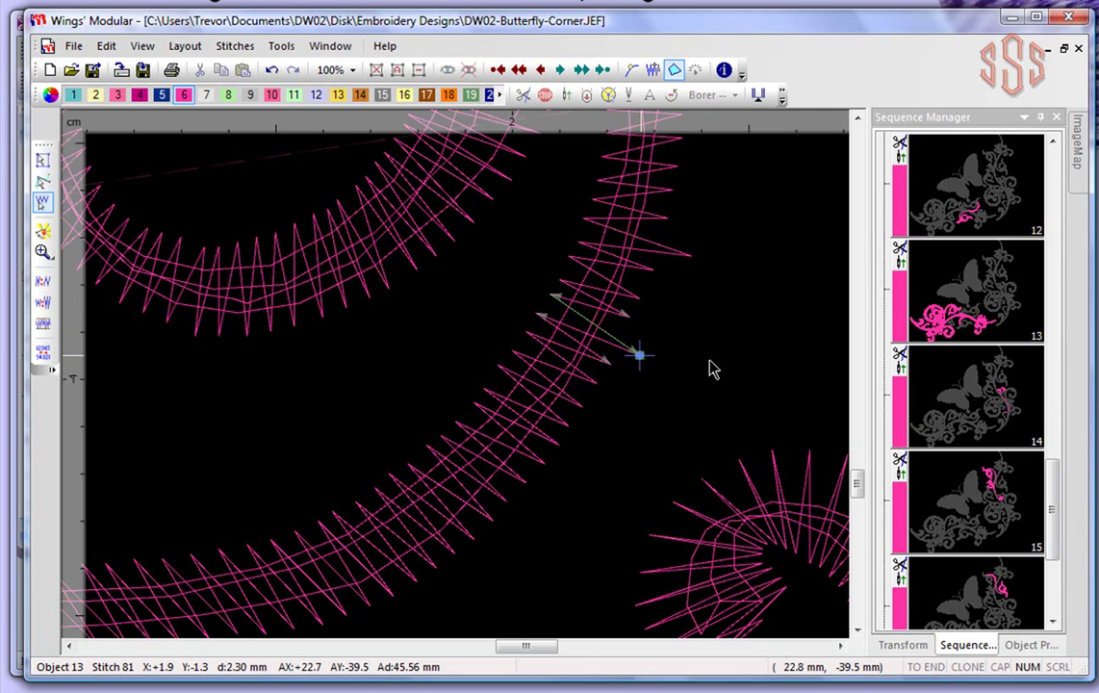
pyautogui.hotkey('ctrl', 'z')
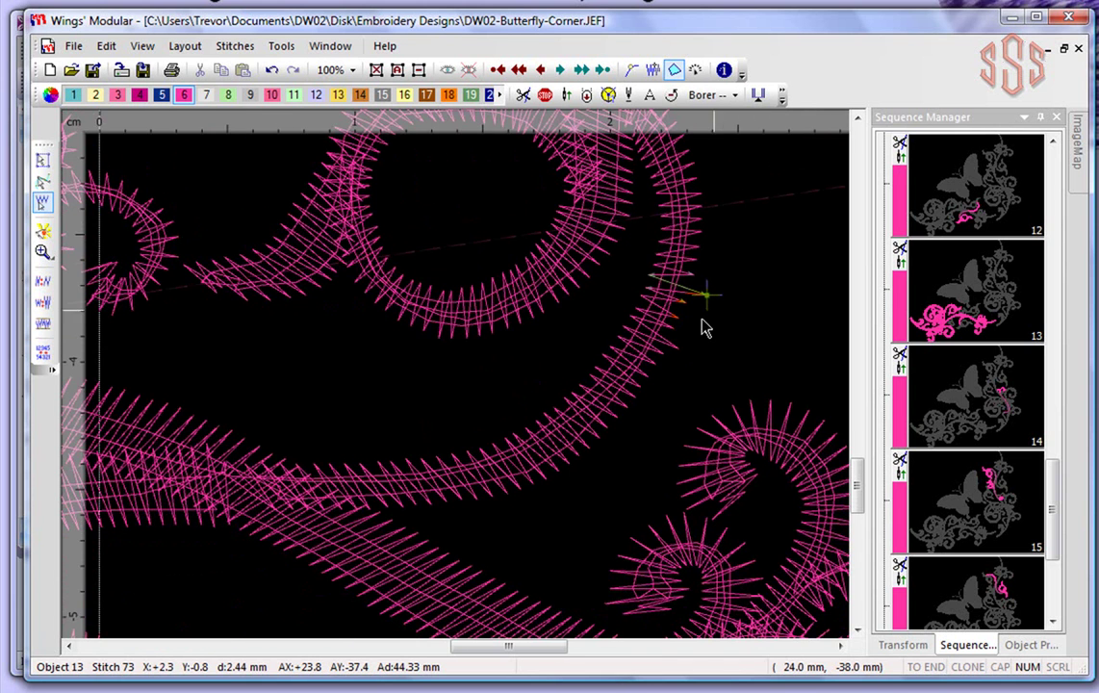
# - Select the edited ring scroll as an object, smooth its stitches with Filter, and deselect it
pyautogui.click(43, 159)
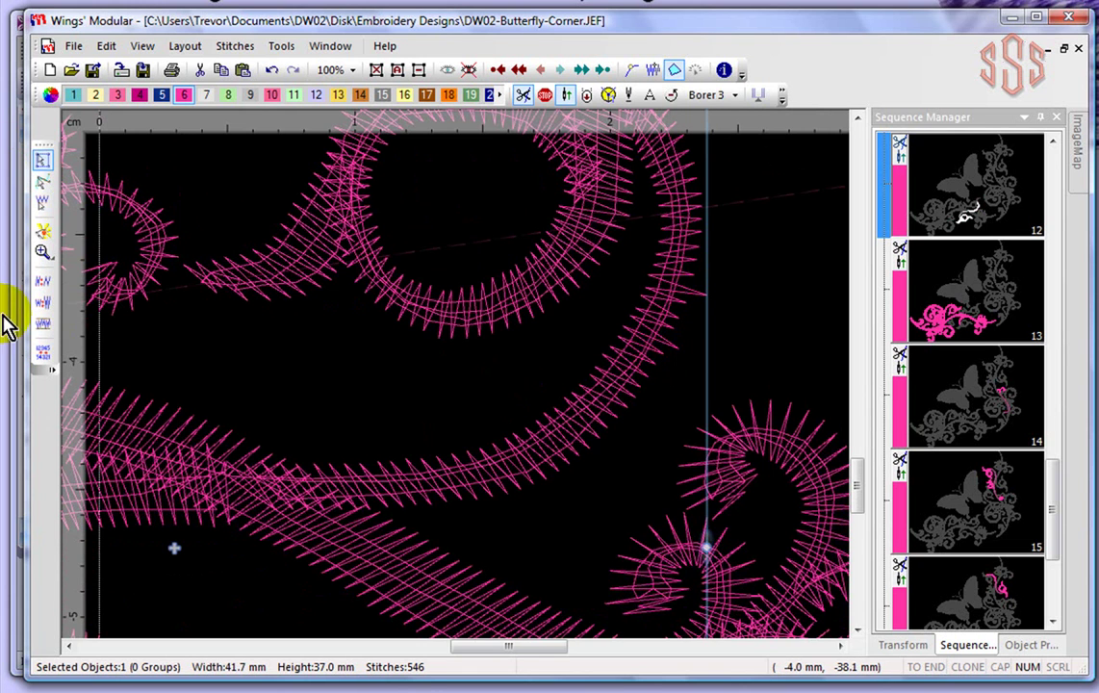
pyautogui.click(46, 330)
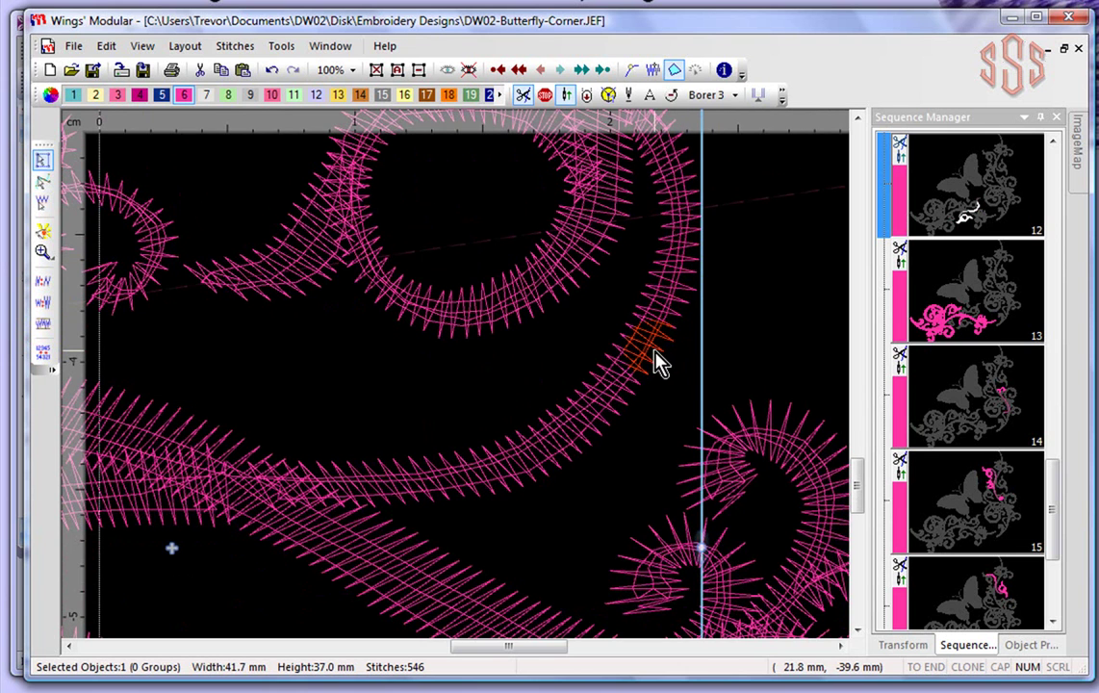
pyautogui.click(45, 330)
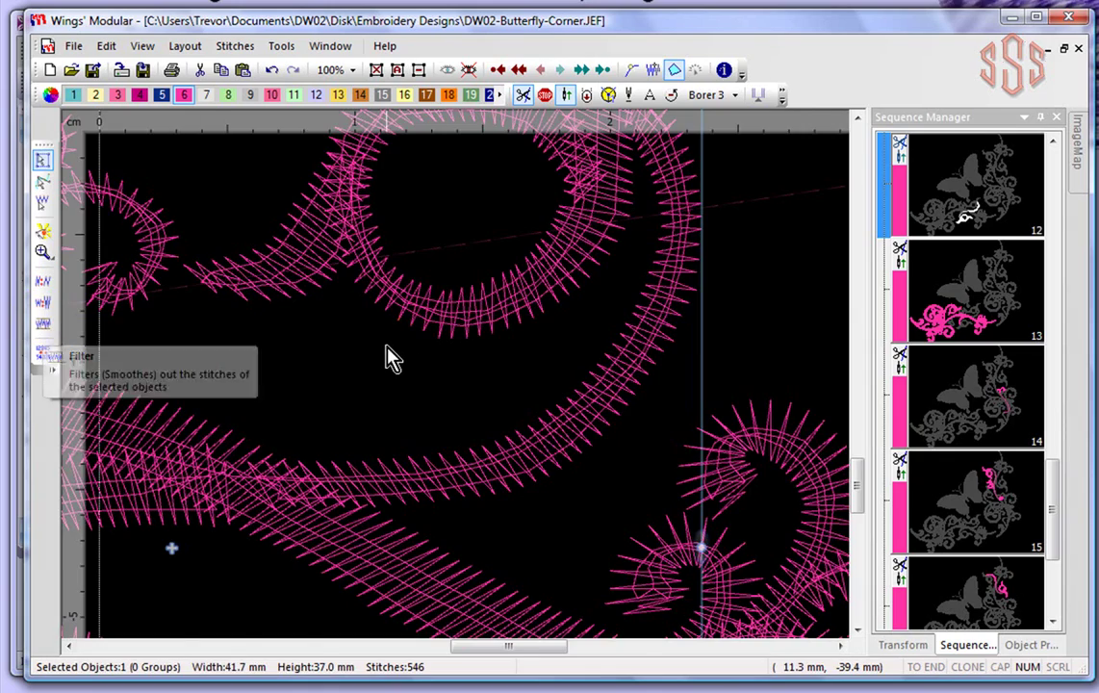
pyautogui.scroll(-2, 385, 361)
pyautogui.scroll(-4, 385, 363)
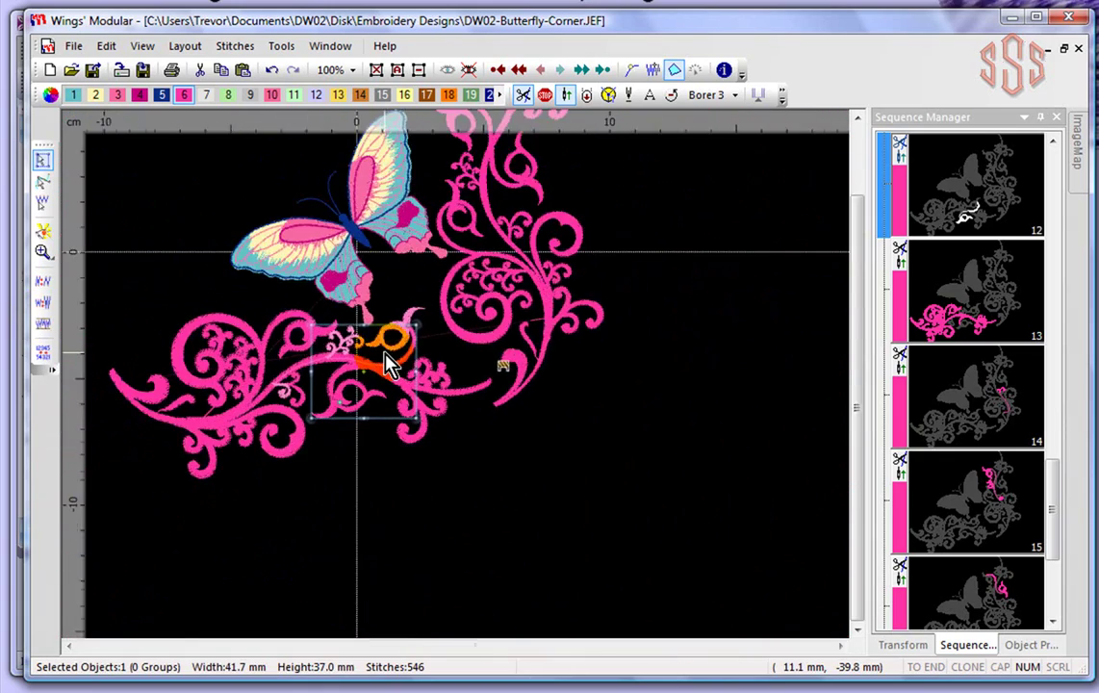
pyautogui.click(223, 461)
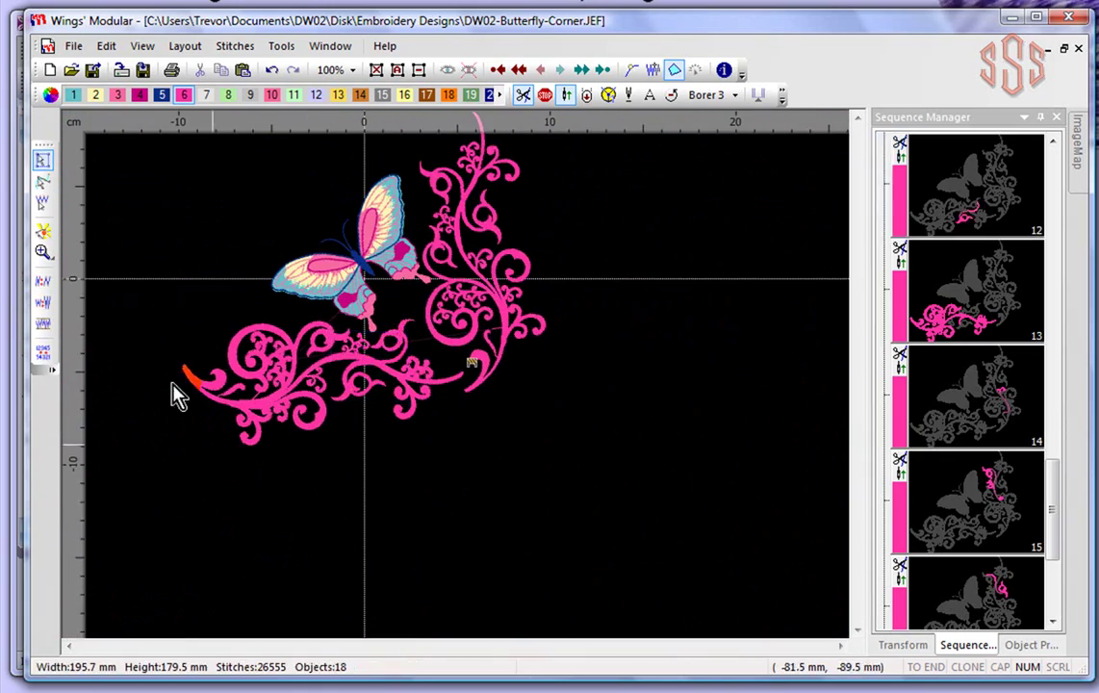
# - Select the four objects of the lower-left flourish, invert the selection, and cut the rest of the design
pyautogui.moveTo(148, 307); pyautogui.dragTo(473, 452)
pyautogui.click(509, 460)
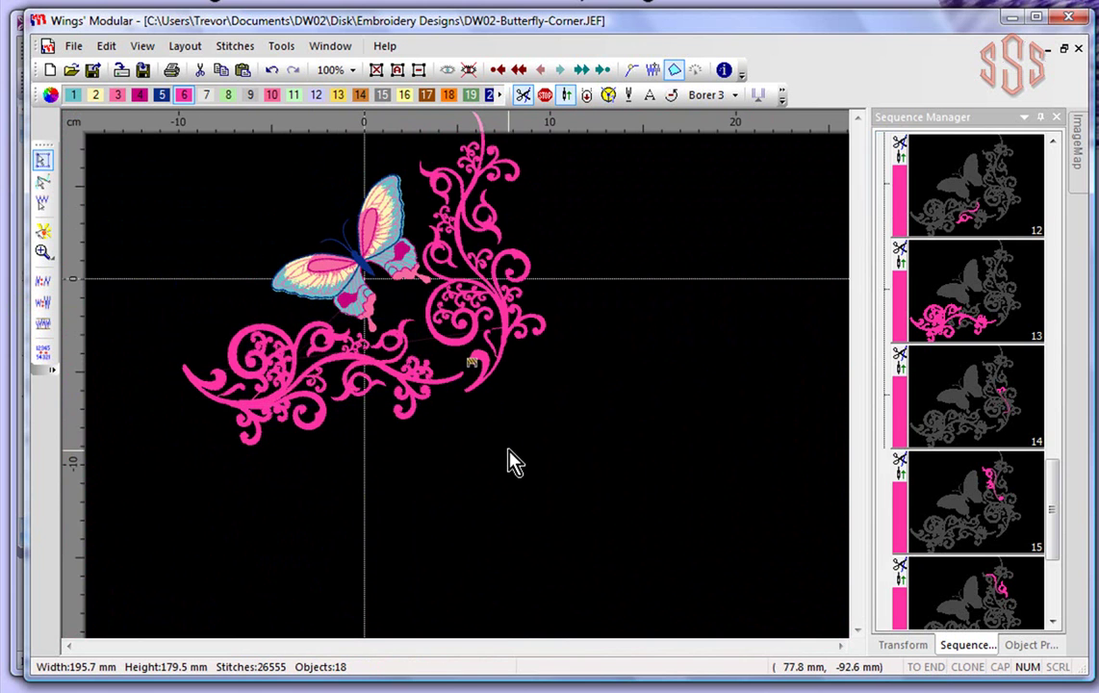
pyautogui.moveTo(142, 310); pyautogui.dragTo(468, 460)
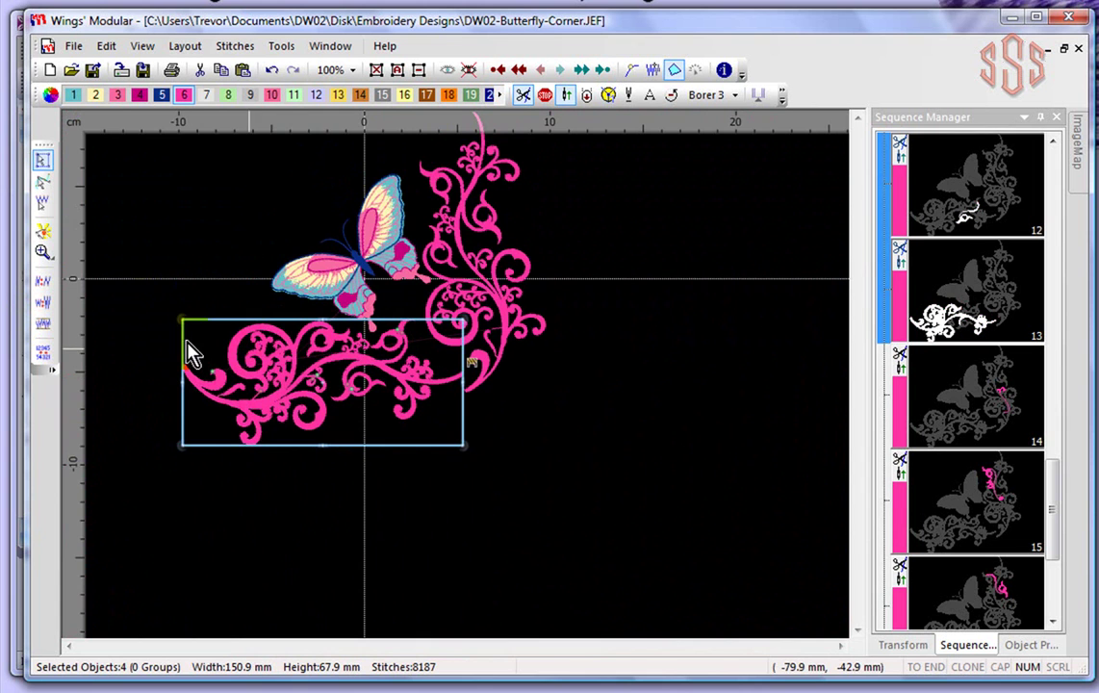
pyautogui.click(419, 71)
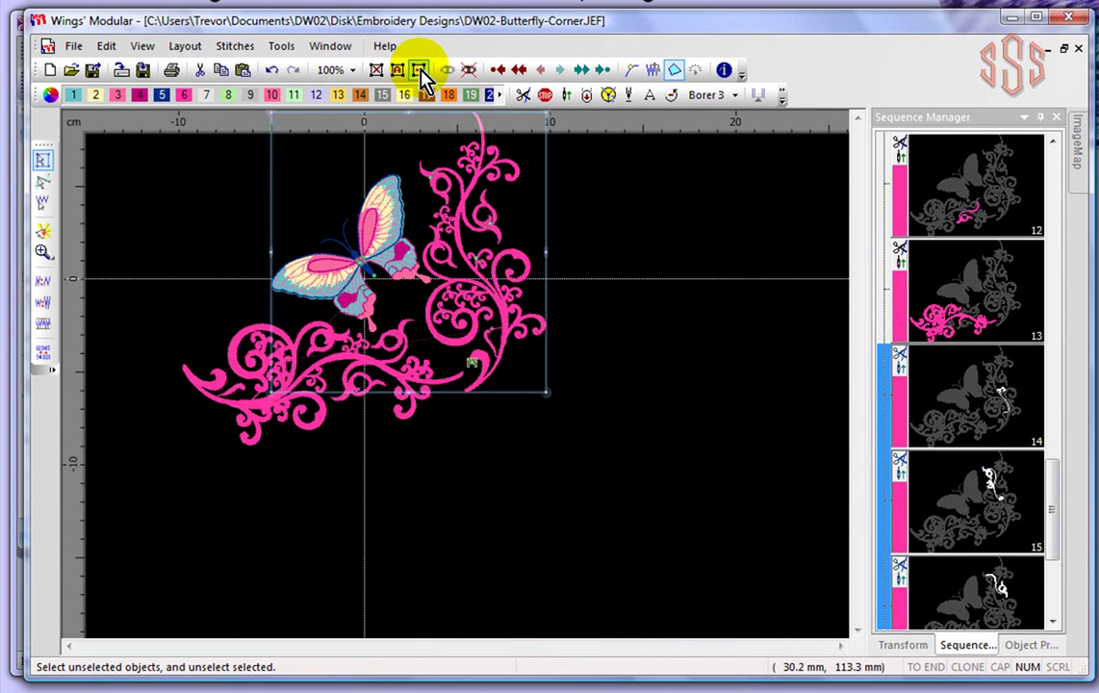
pyautogui.click(202, 70)
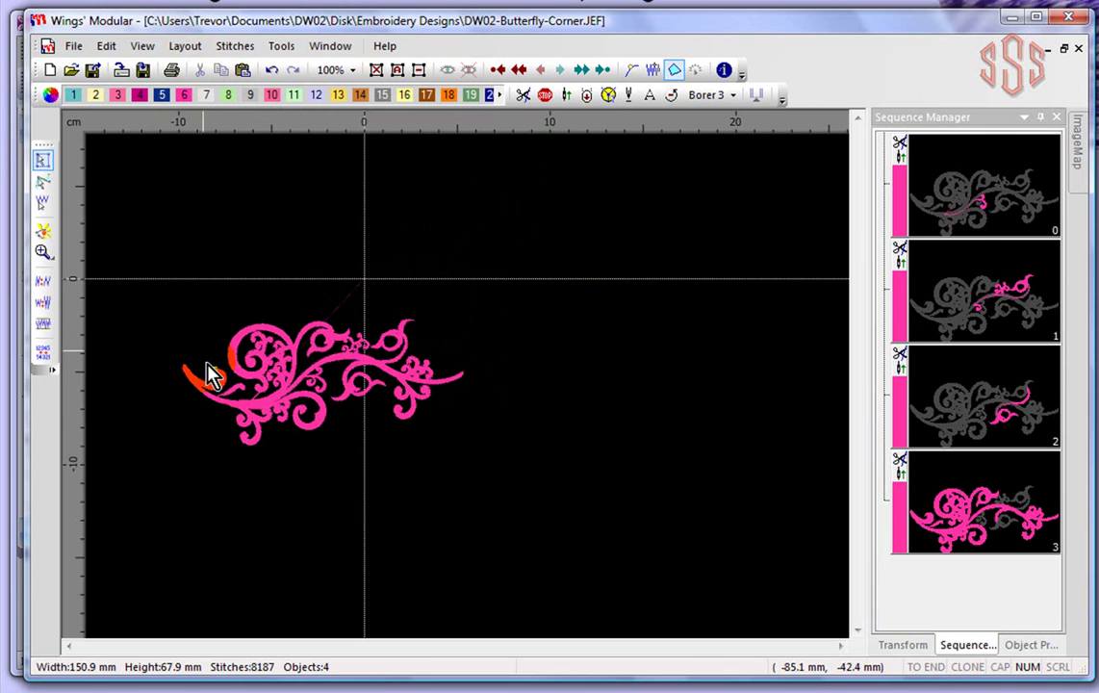
# - In stitch editing, start a Slow Redraw playback of the remaining flourish's stitching sequence
pyautogui.scroll(2, 207, 370)
pyautogui.scroll(1, 229, 385)
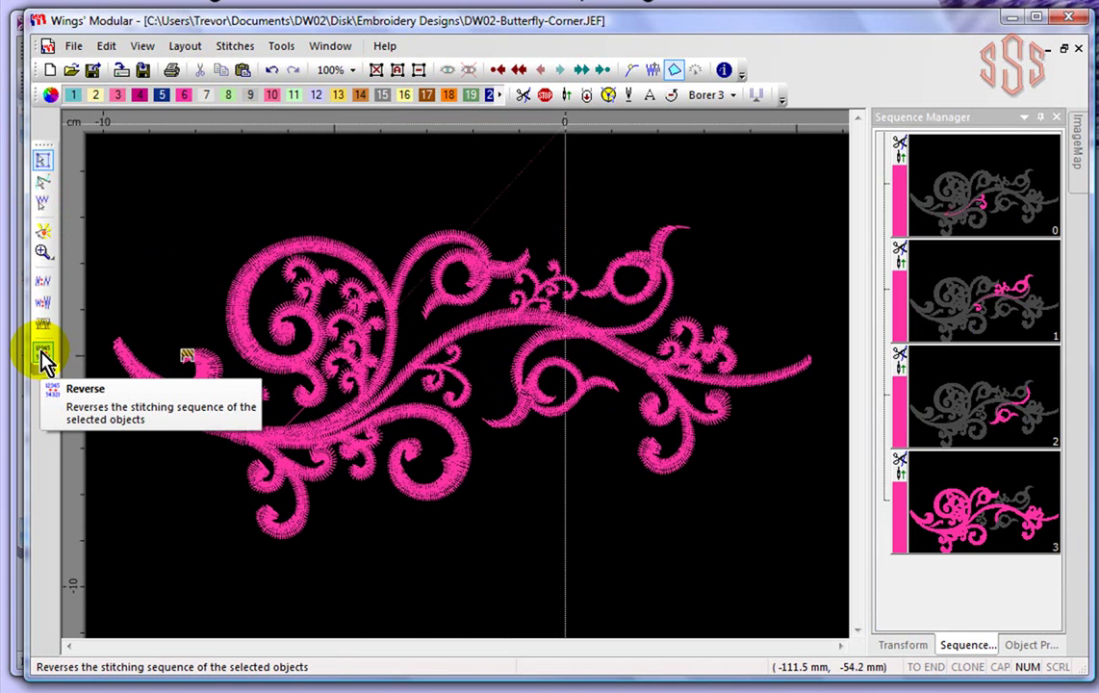
pyautogui.click(43, 202)
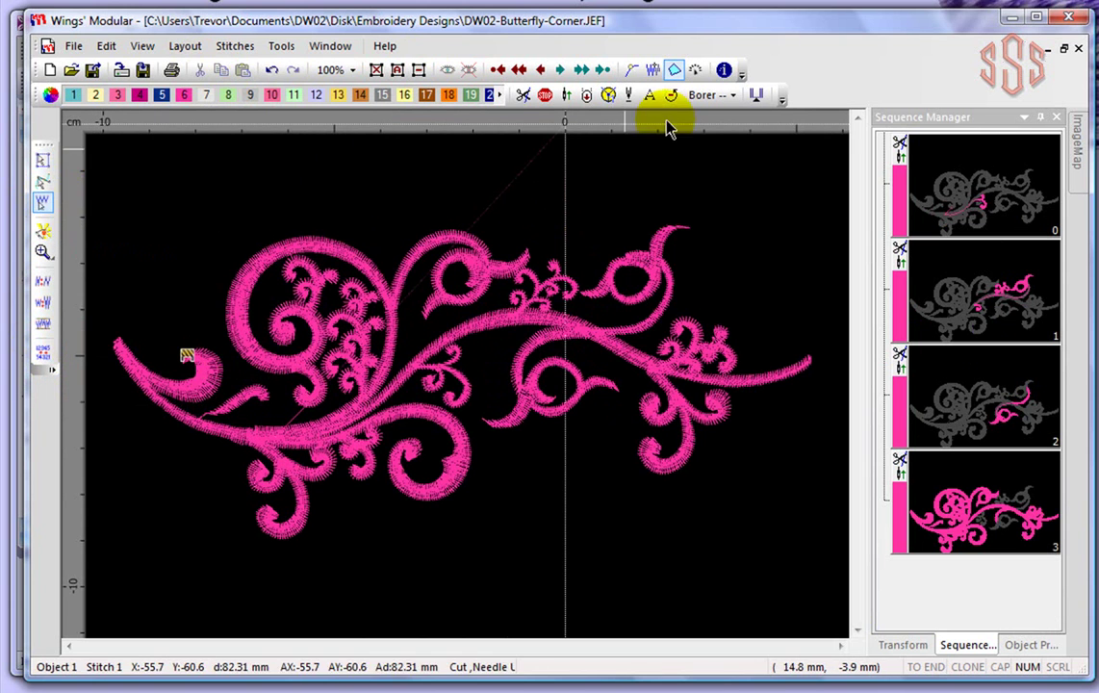
pyautogui.click(695, 71)
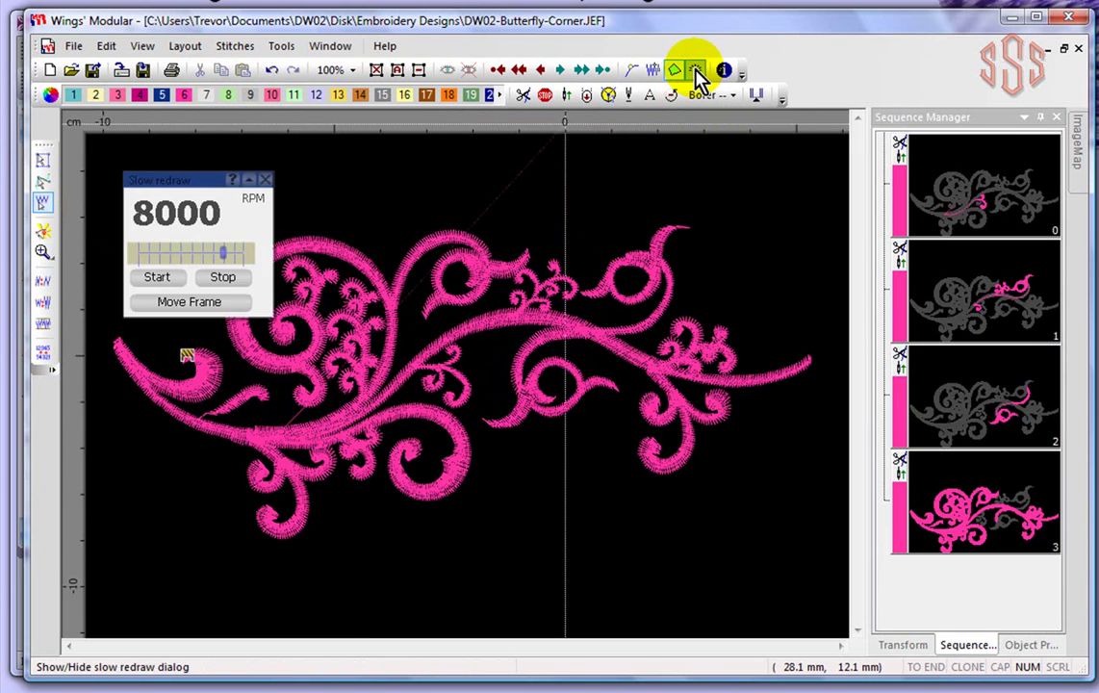
pyautogui.click(159, 278)
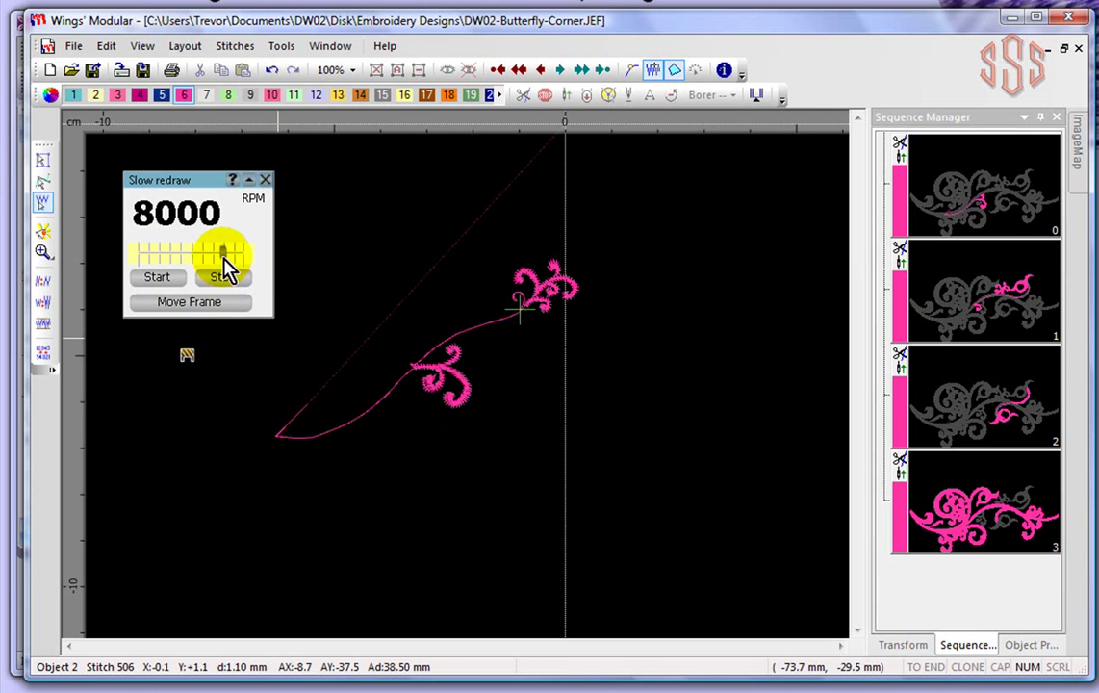
# - Raise the Slow Redraw speed to 9500 RPM and then to 9900 RPM while the playback runs
pyautogui.moveTo(221, 253); pyautogui.dragTo(240, 255)
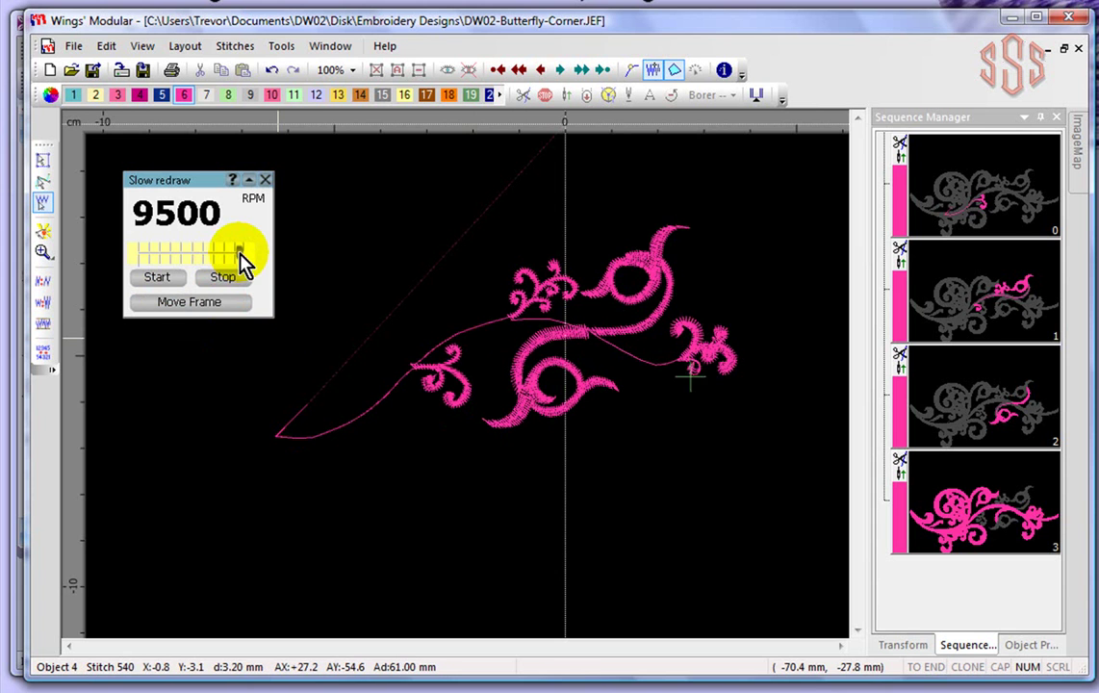
pyautogui.click(284, 443)
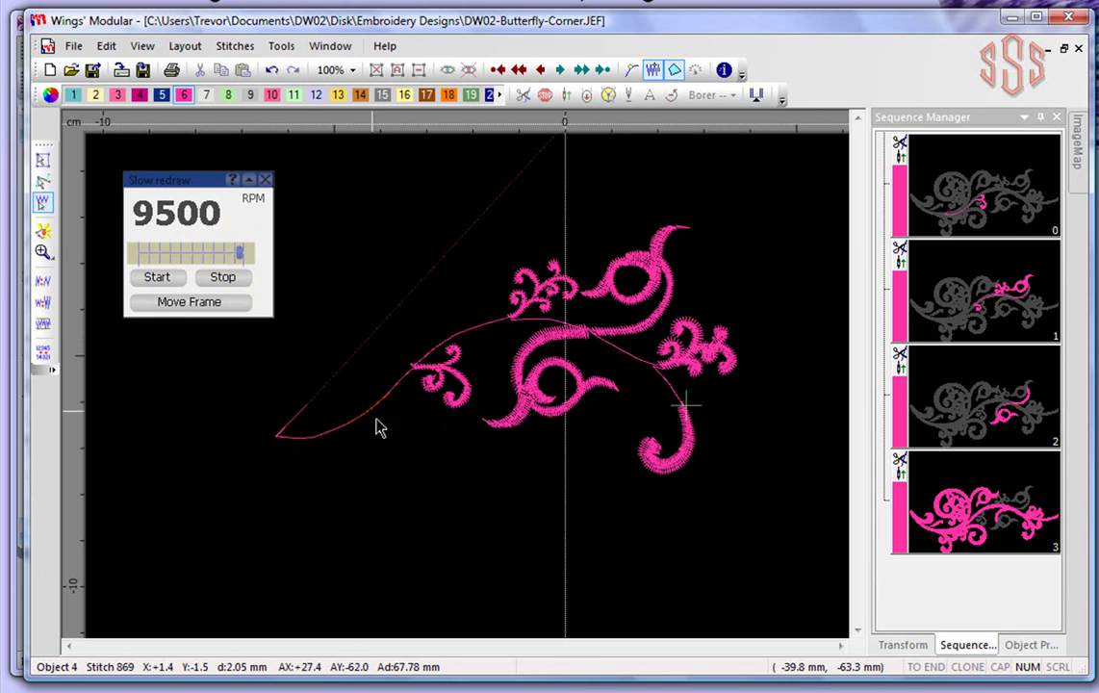
pyautogui.click(239, 253)
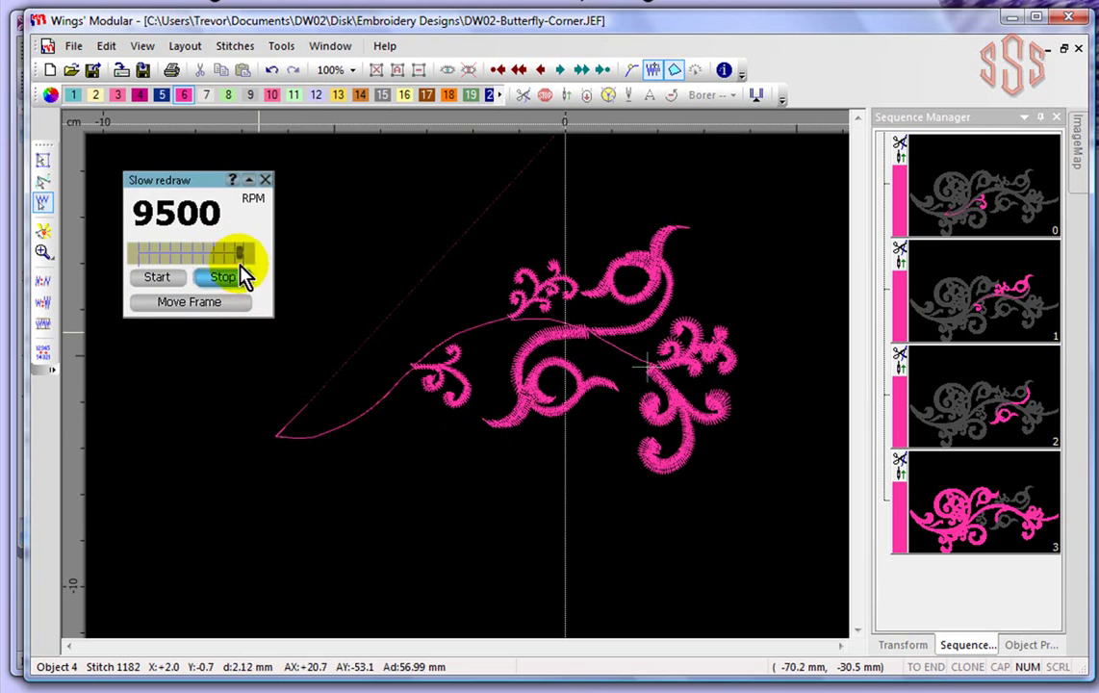
pyautogui.moveTo(241, 253); pyautogui.dragTo(247, 253)
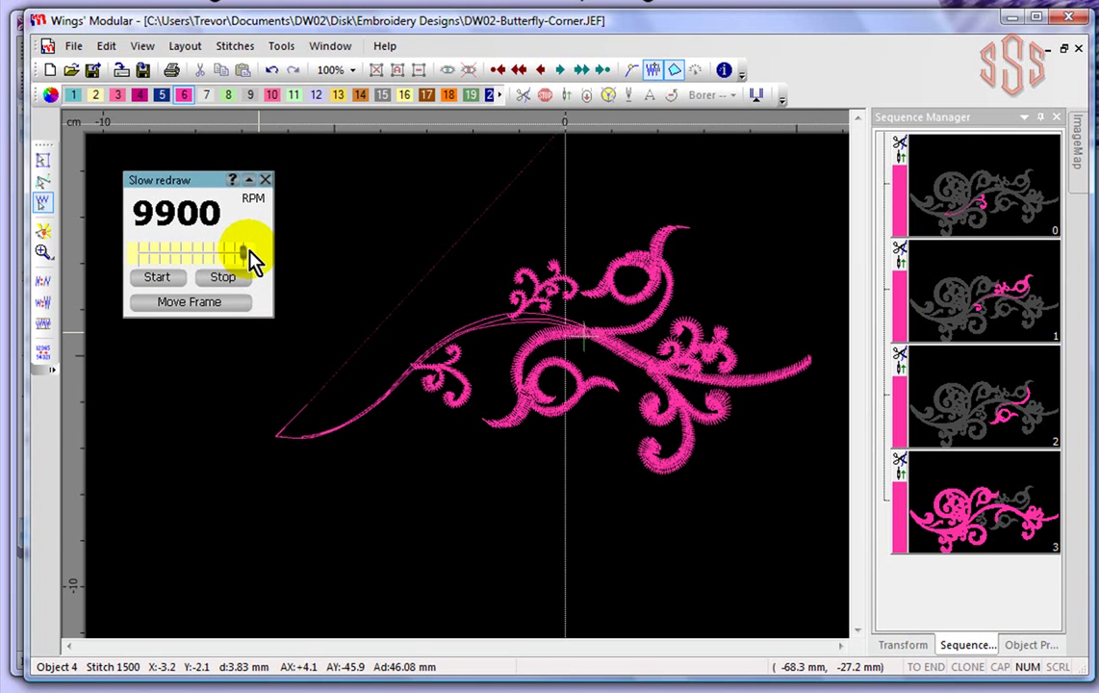
# - Play the flourish through to its final stitches at the small curl, then stop and close Slow Redraw
pyautogui.click(224, 277)
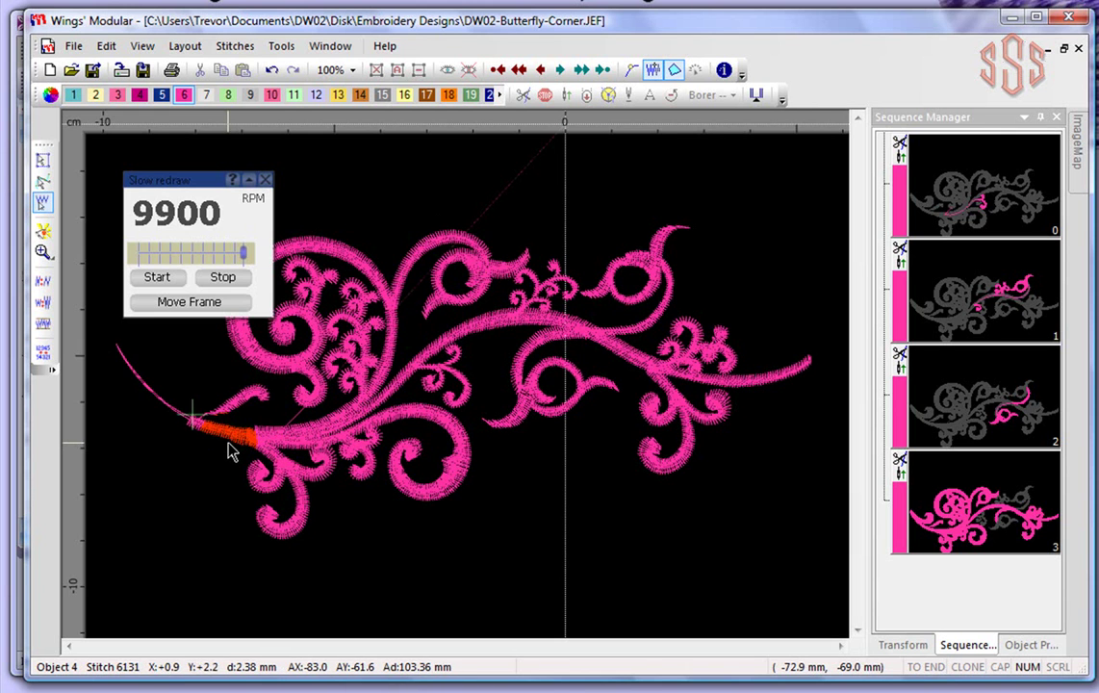
pyautogui.click(221, 280)
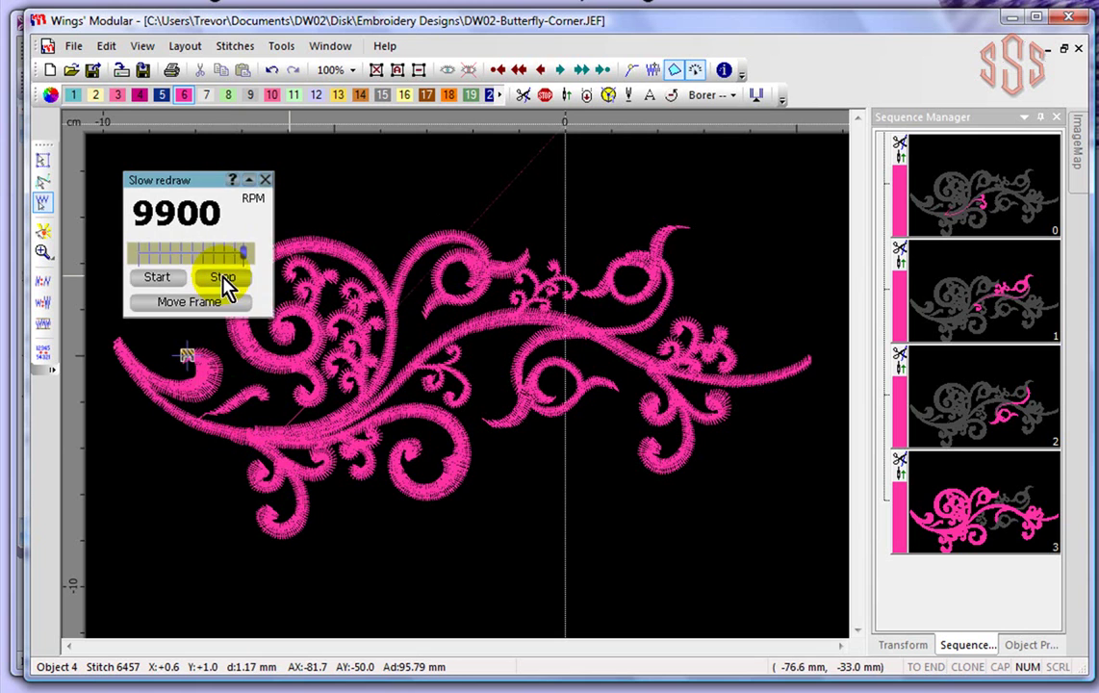
pyautogui.click(187, 359)
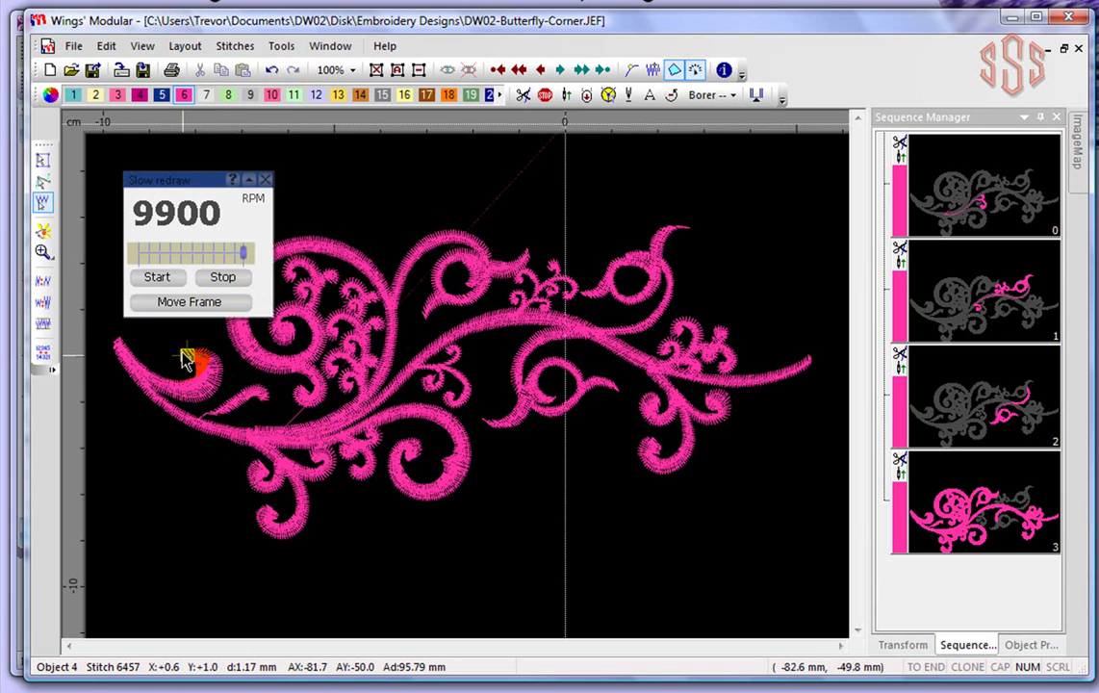
pyautogui.click(227, 280)
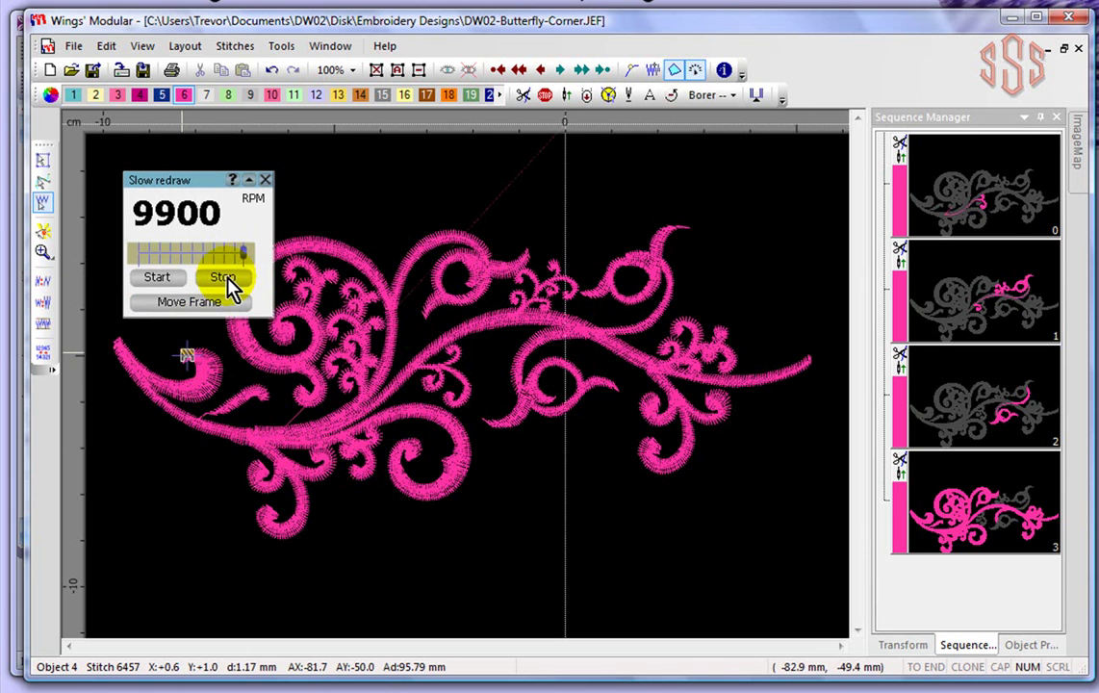
pyautogui.click(265, 179)
pyautogui.click(383, 330)
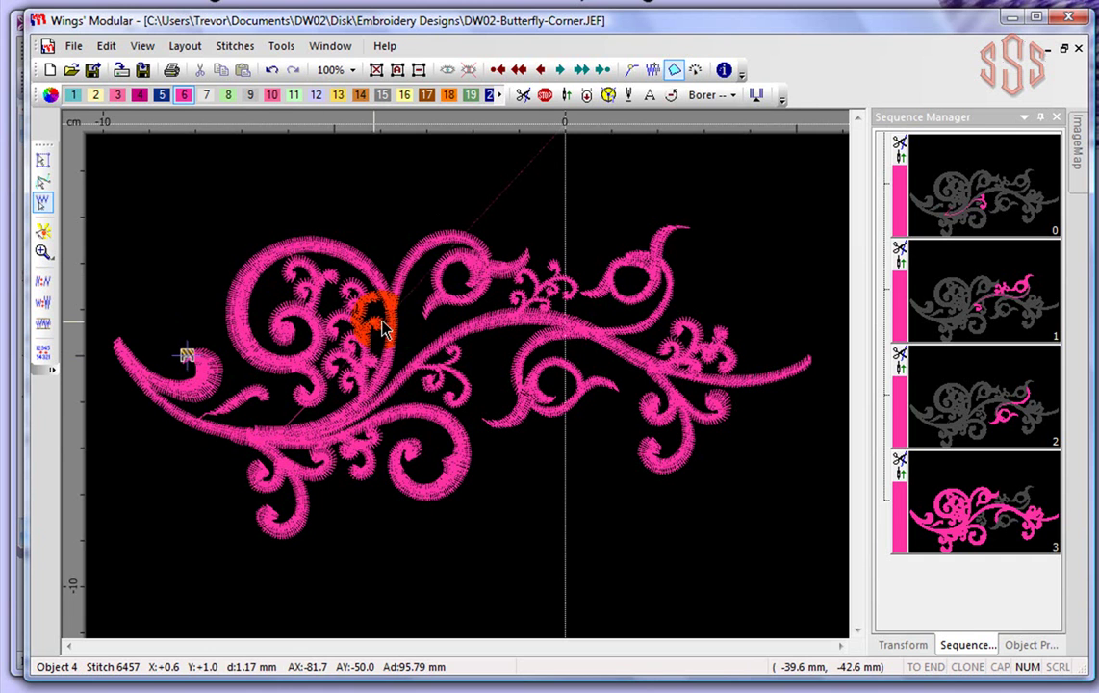
# - Select all four flourish objects, reverse their stitching sequence, and deselect them
pyautogui.click(43, 160)
pyautogui.click(229, 175)
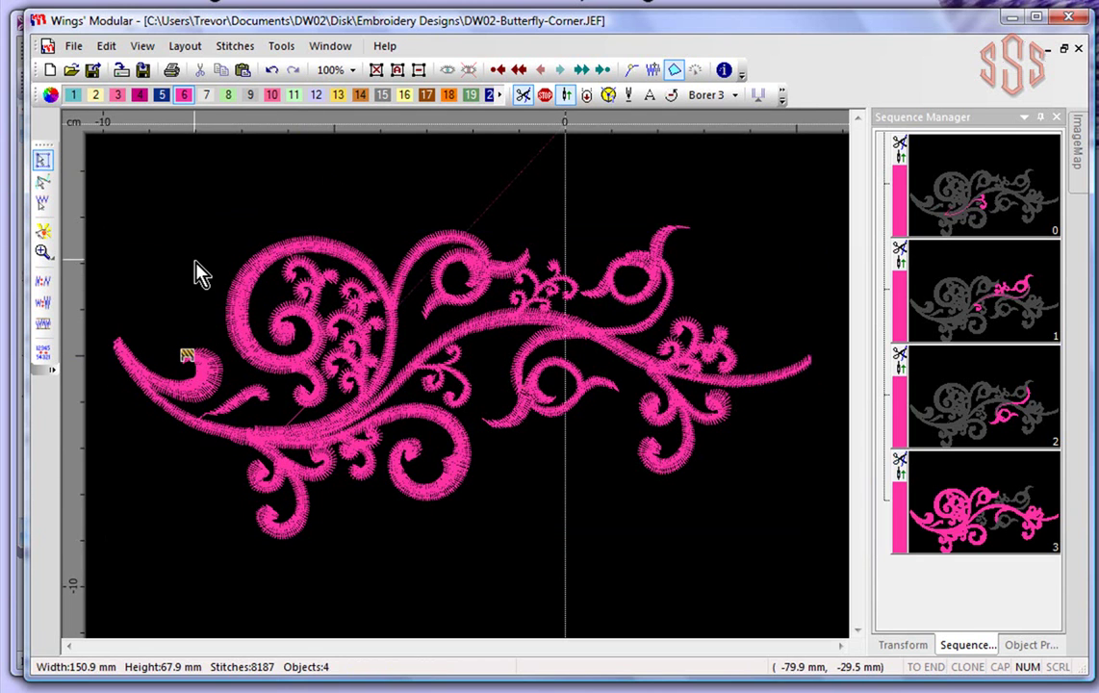
pyautogui.scroll(-2, 128, 214)
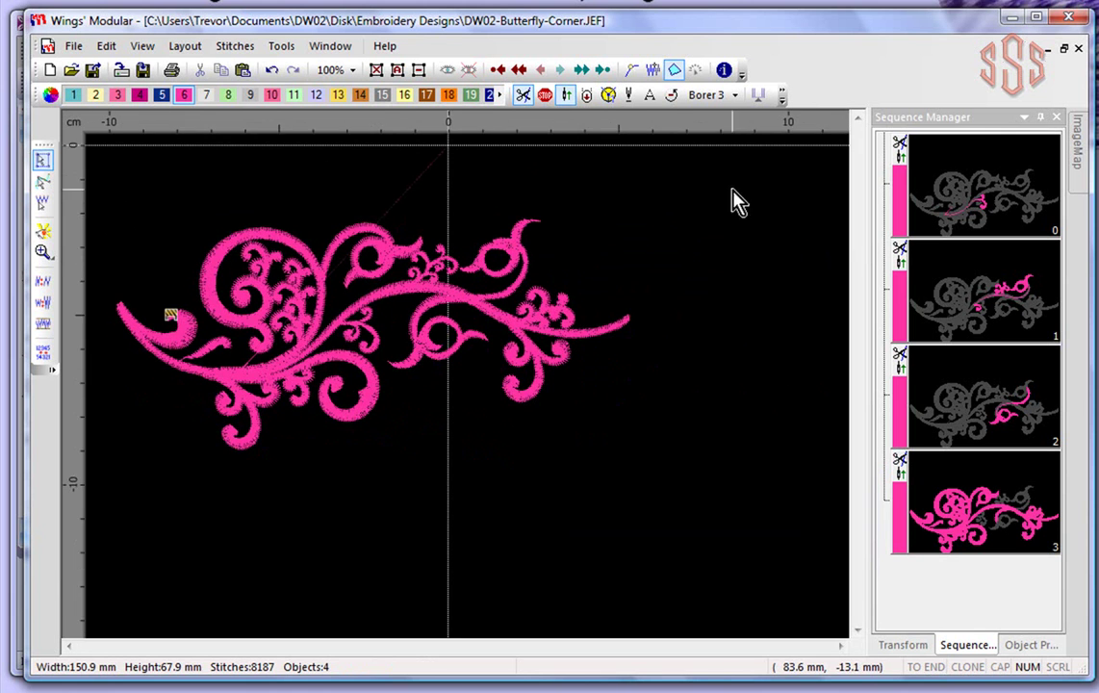
pyautogui.click(395, 70)
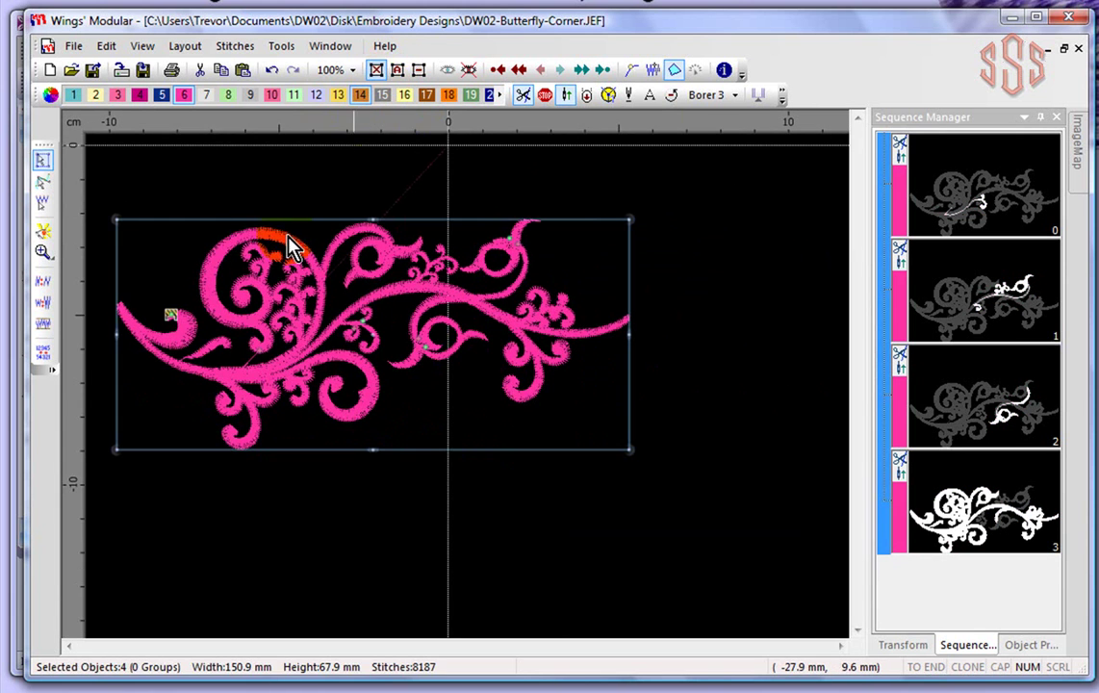
pyautogui.click(45, 361)
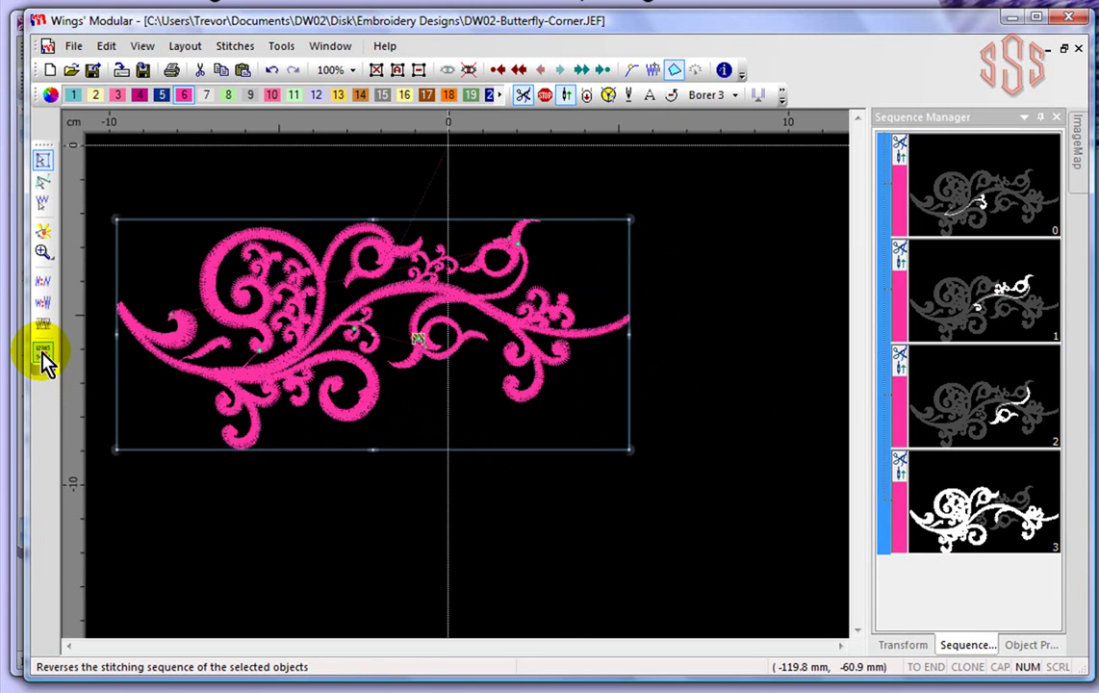
pyautogui.click(376, 534)
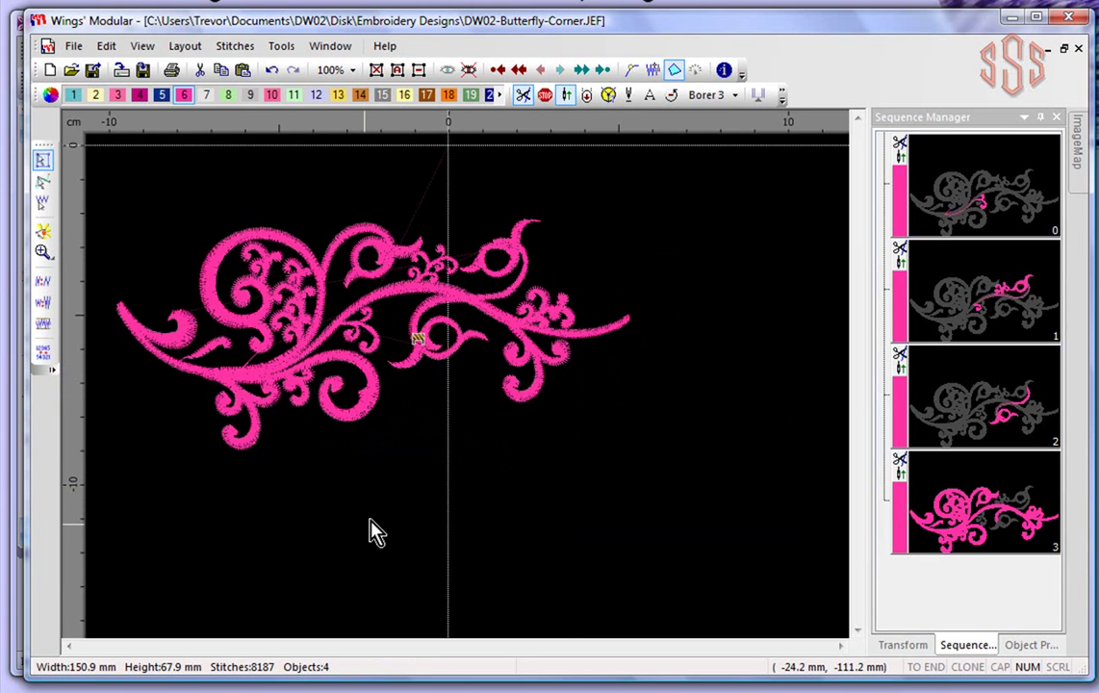
# - Replay the reversed stitching sequence with Slow Redraw in stitch editing, then stop and close the playback
pyautogui.click(43, 204)
pyautogui.click(694, 71)
pyautogui.click(174, 276)
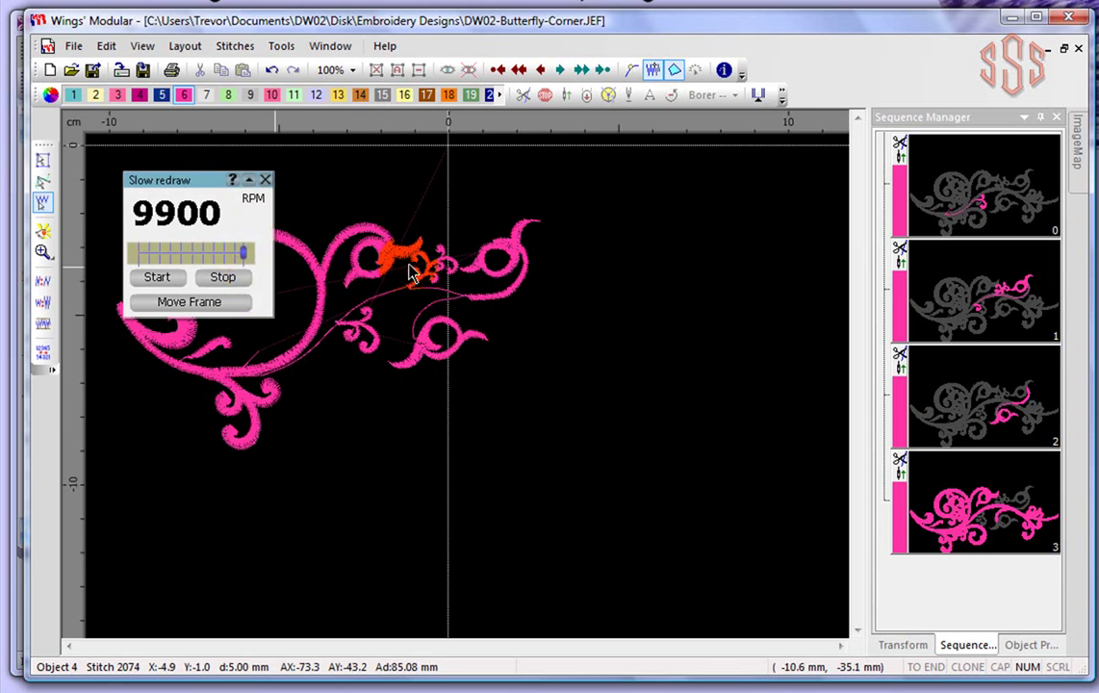
pyautogui.click(266, 181)
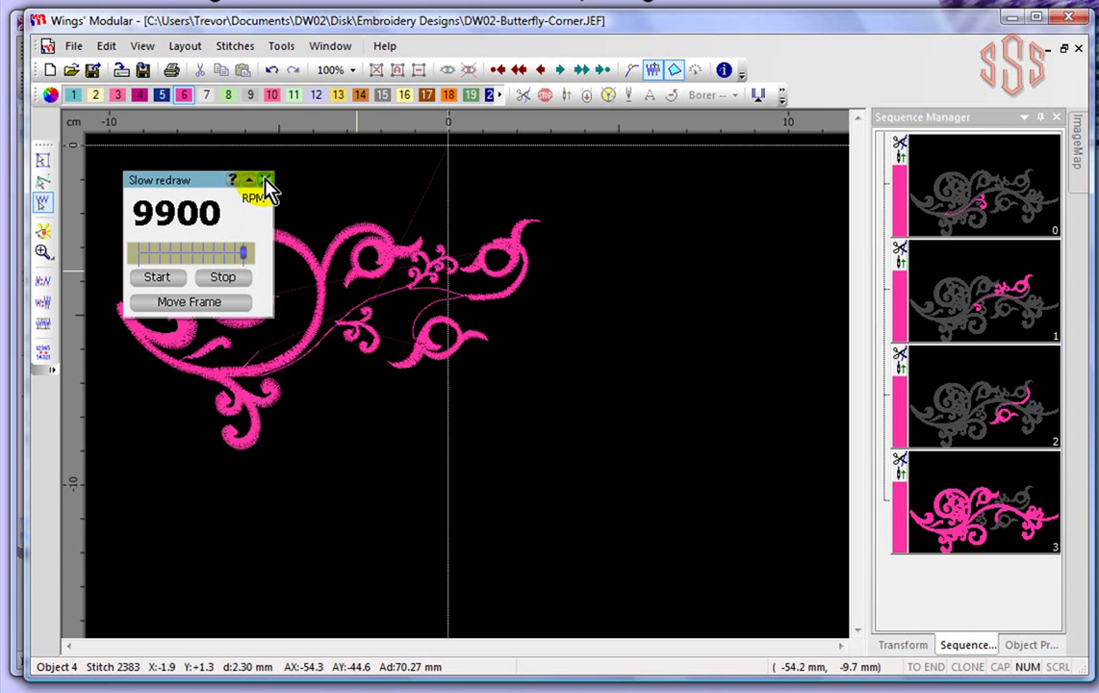
pyautogui.click(223, 277)
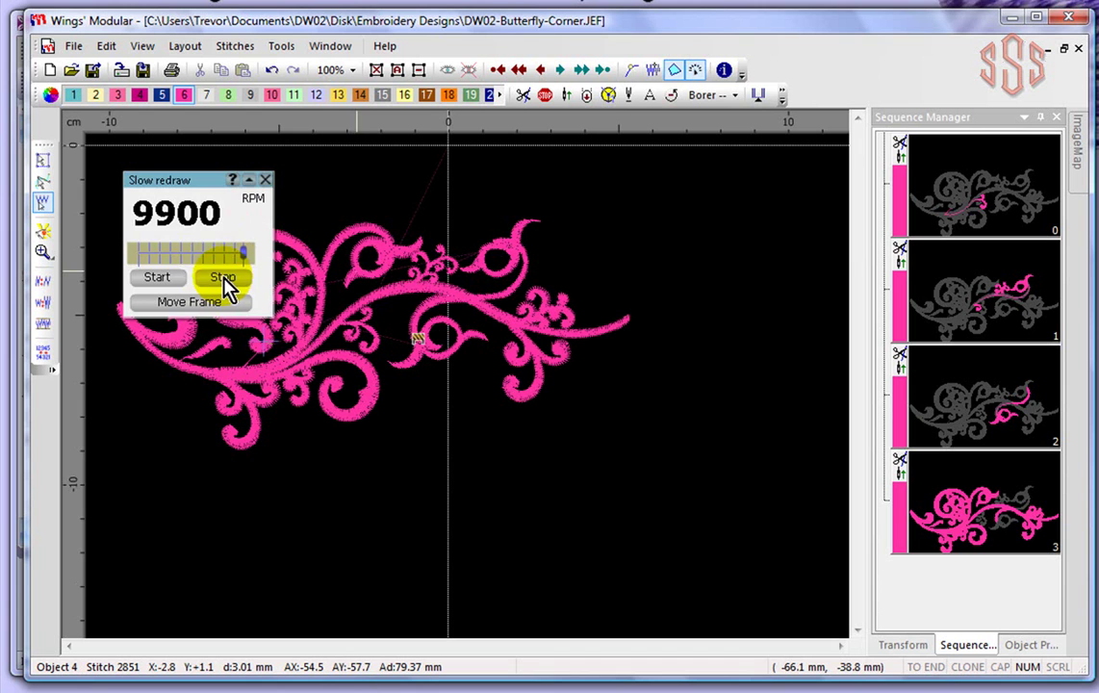
pyautogui.click(266, 182)
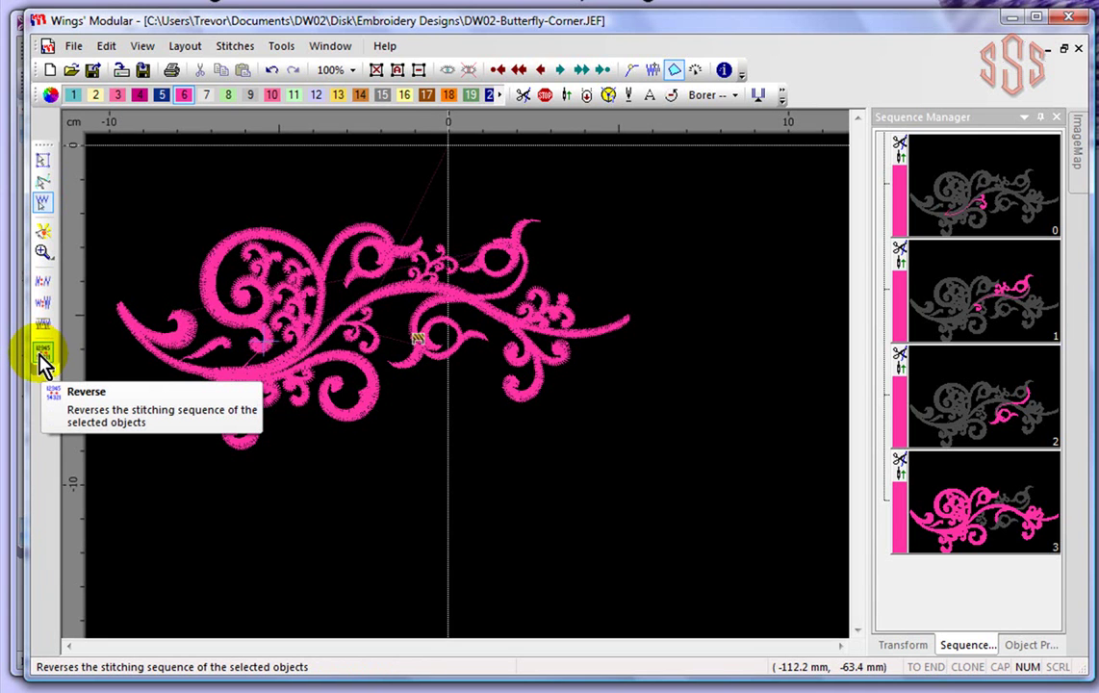
# - Select only the main flourish, the last object in the sequence, and try to reverse its stitching sequence
pyautogui.click(43, 161)
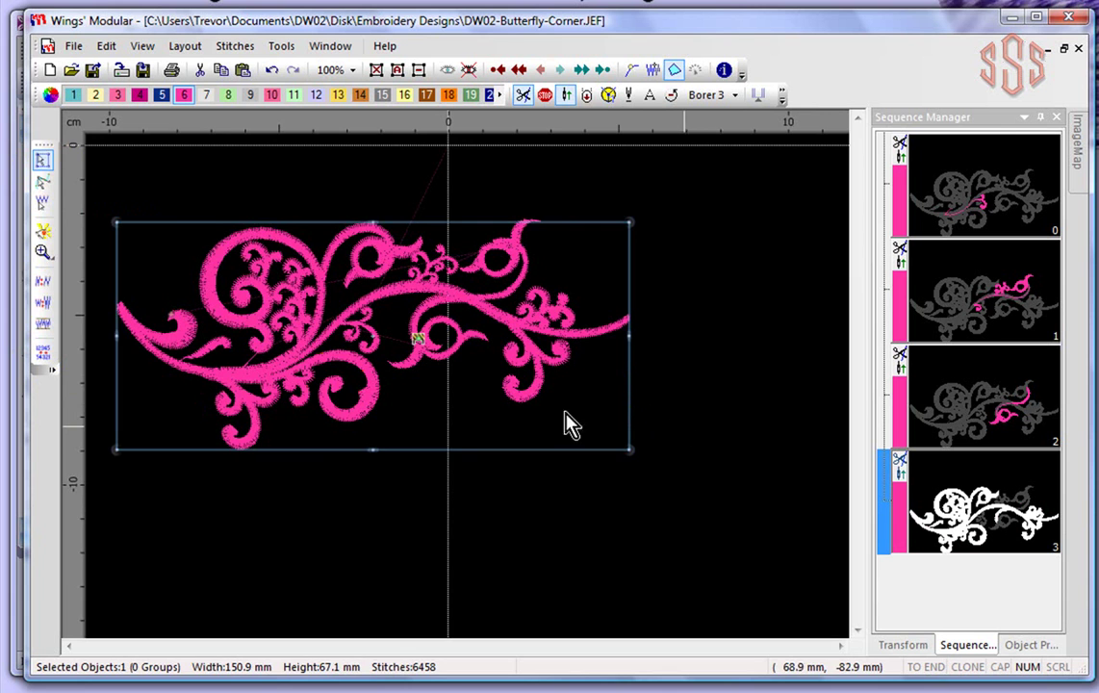
pyautogui.click(43, 358)
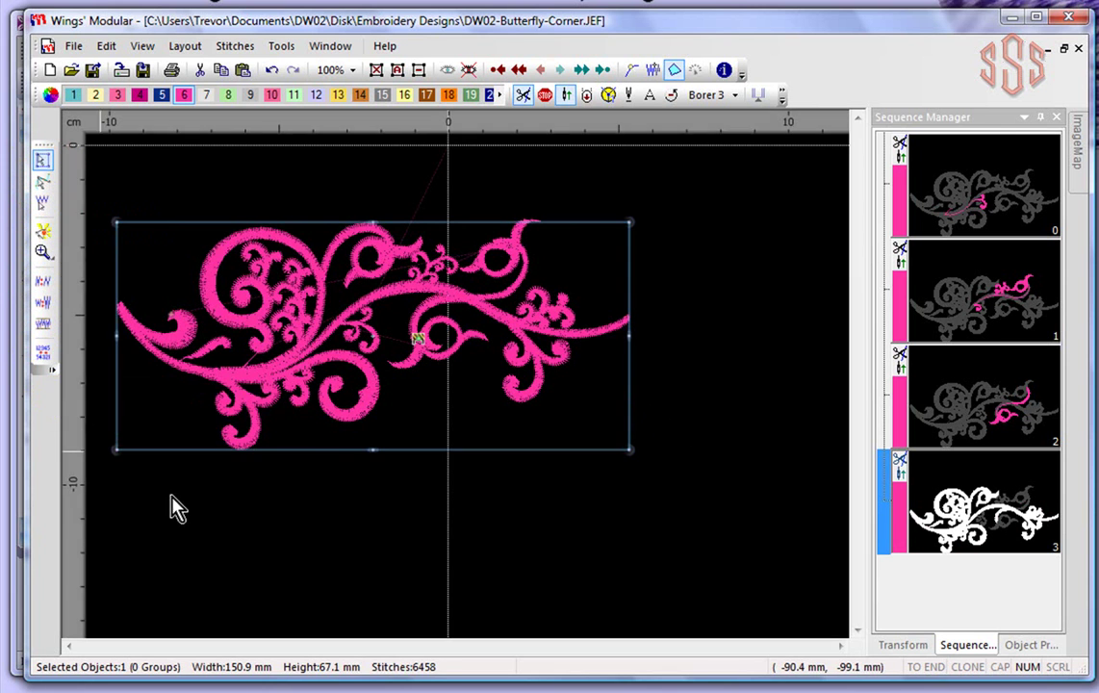